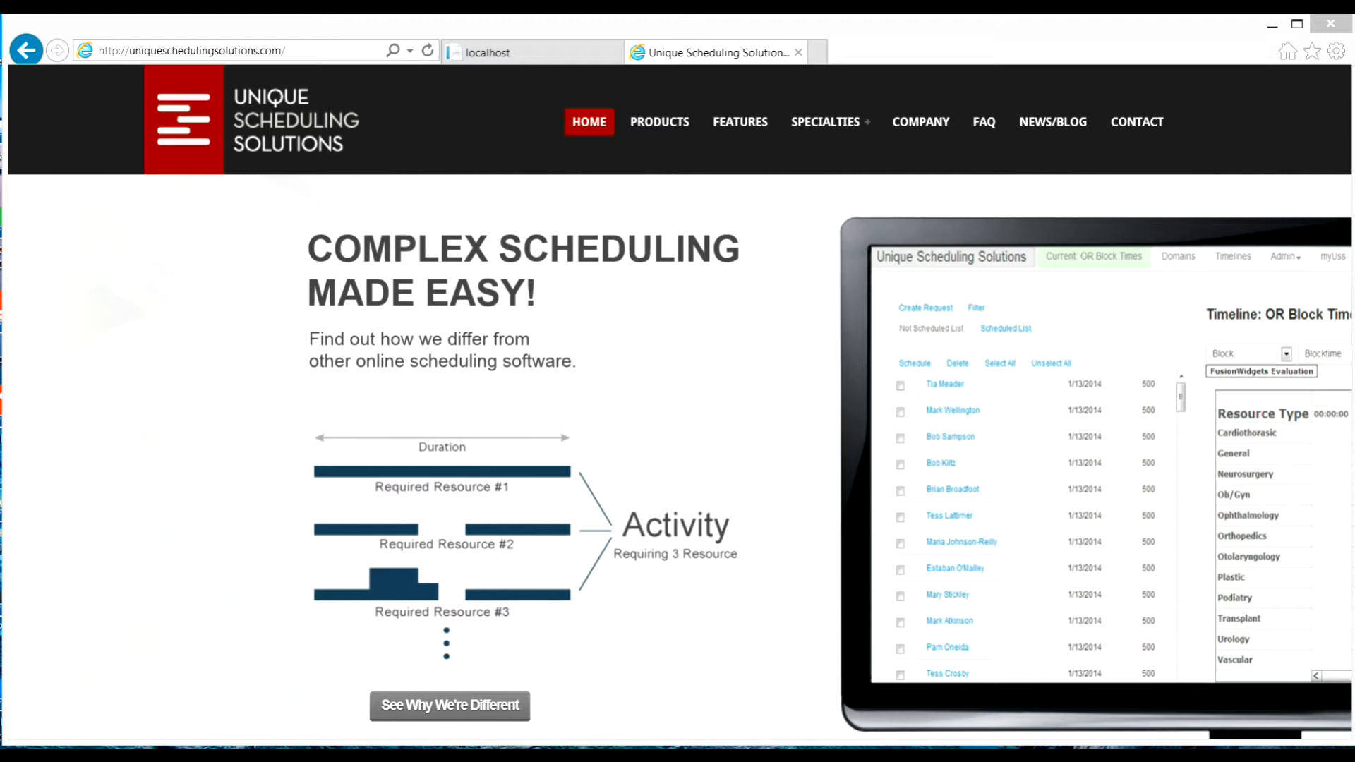
Switch to the localhost scheduling application and sign in with the credentials already filled in
{"action": "left_click", "coordinate": [531, 52]}
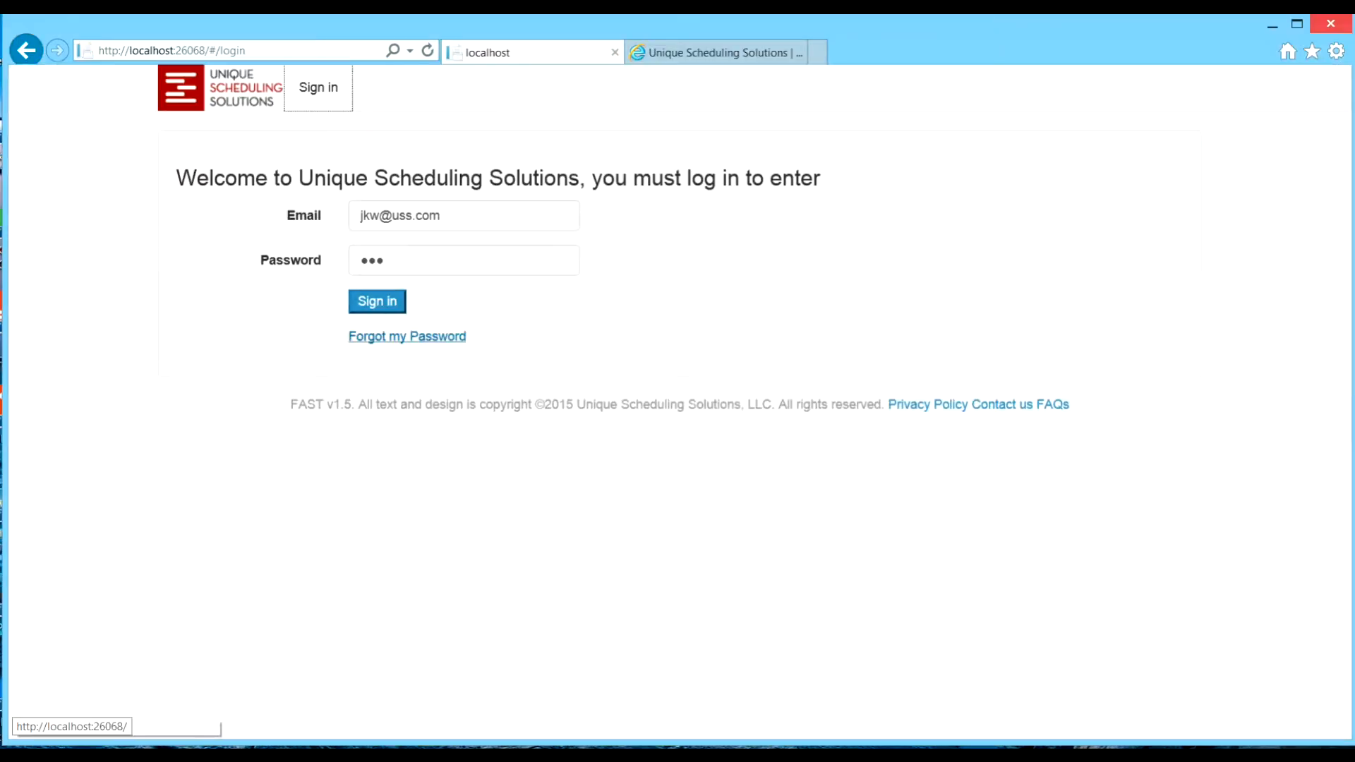
{"action": "left_click", "coordinate": [377, 301]}
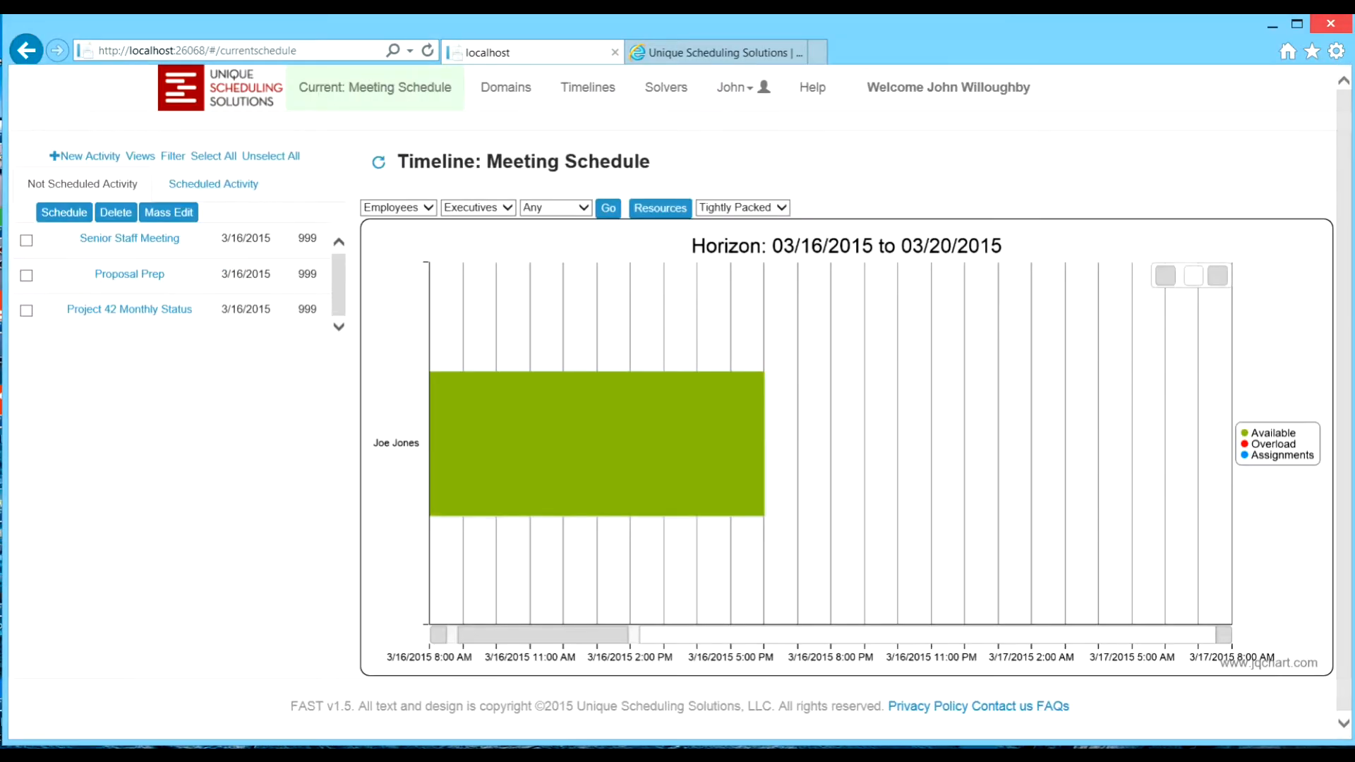
Look through the site administration, domains and timelines pages
{"action": "left_click", "coordinate": [741, 87]}
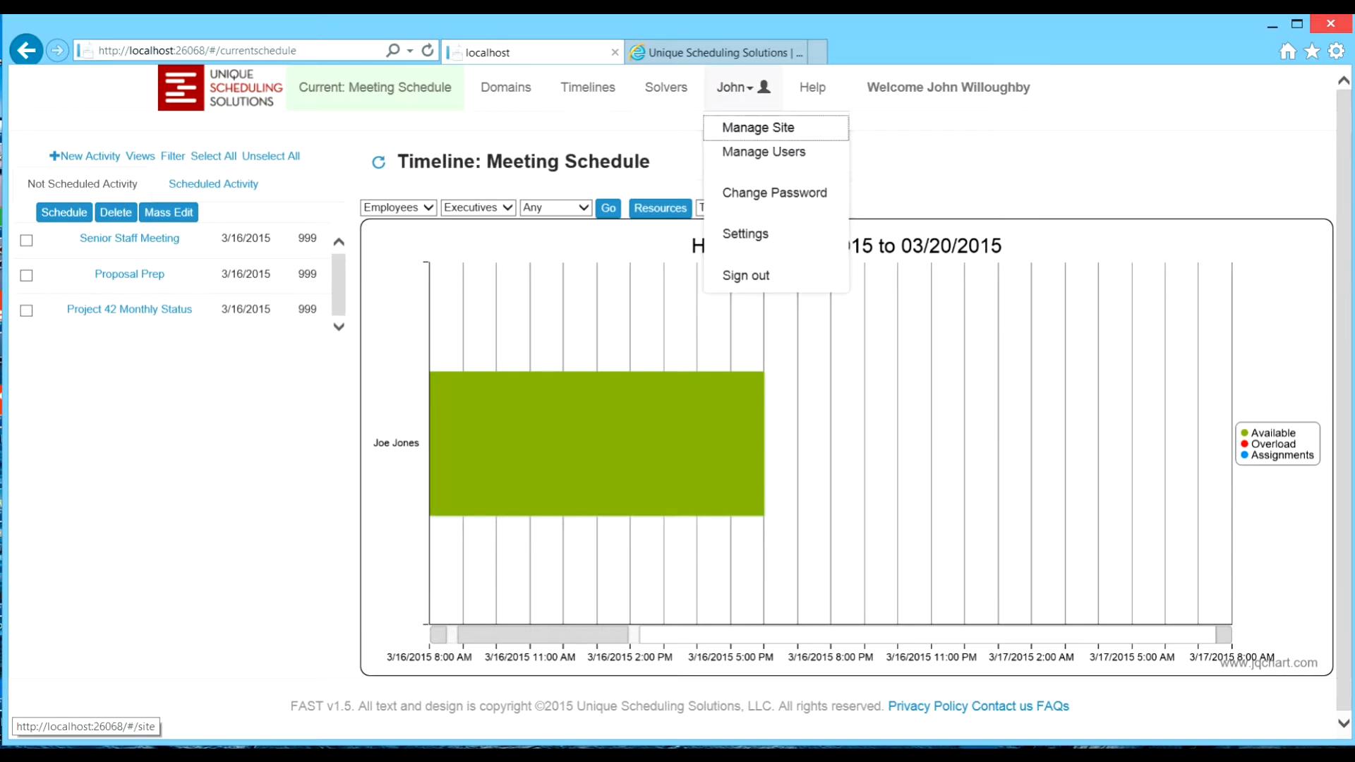
{"action": "left_click", "coordinate": [749, 127]}
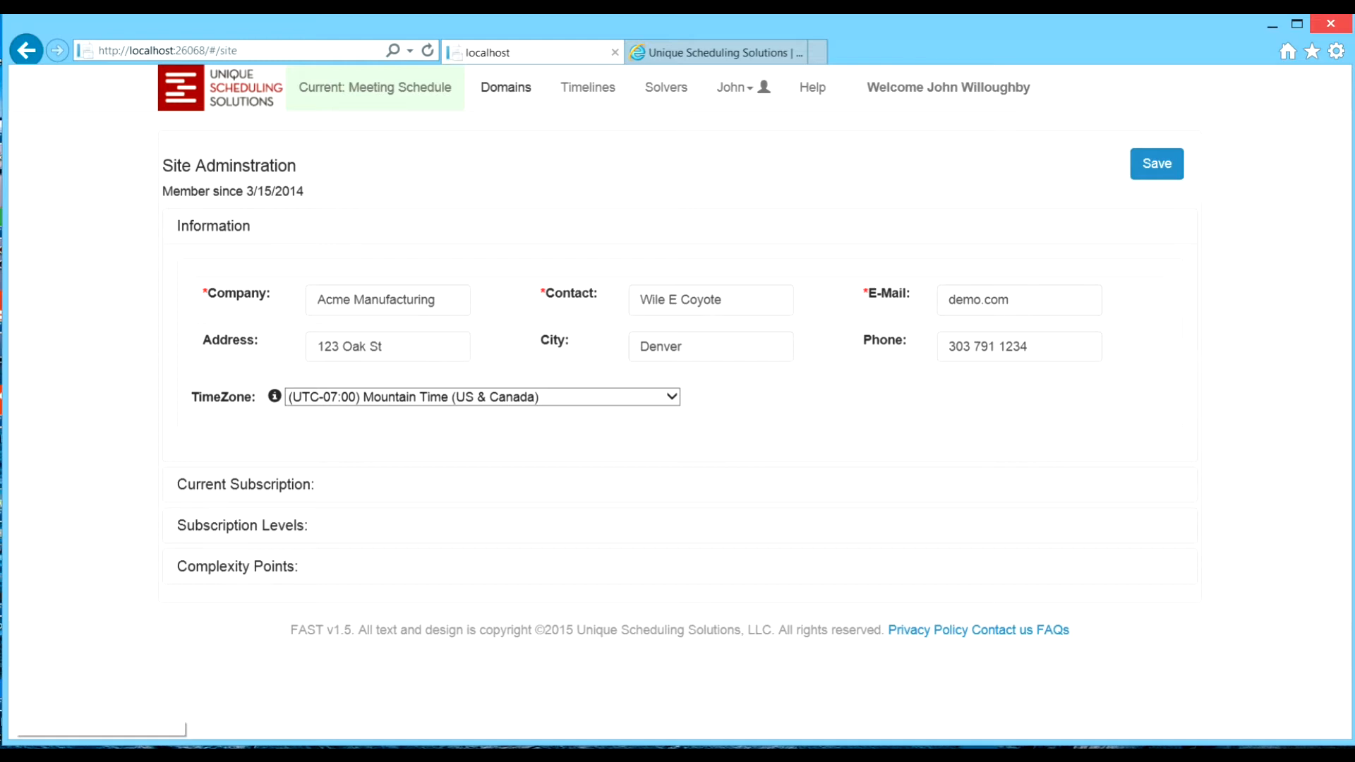
{"action": "left_click", "coordinate": [506, 87]}
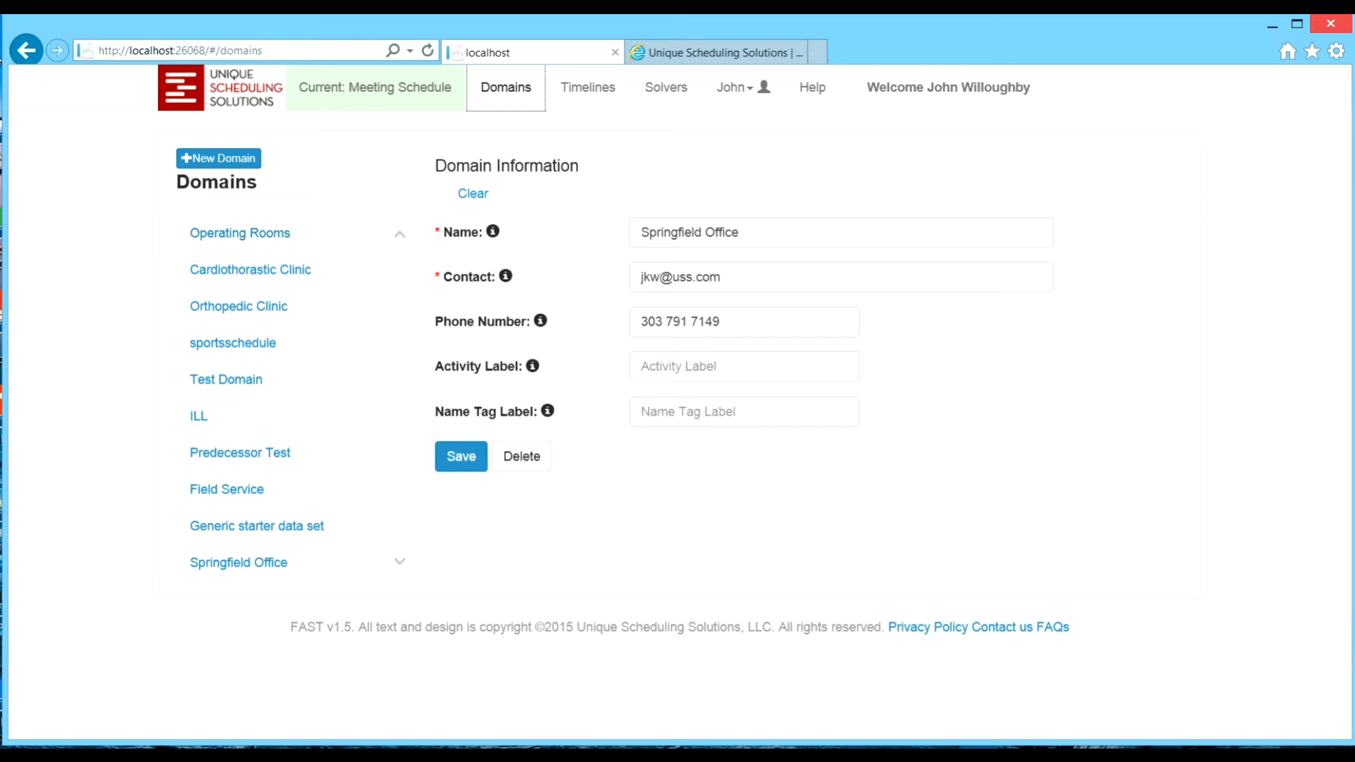
{"action": "left_click", "coordinate": [588, 87]}
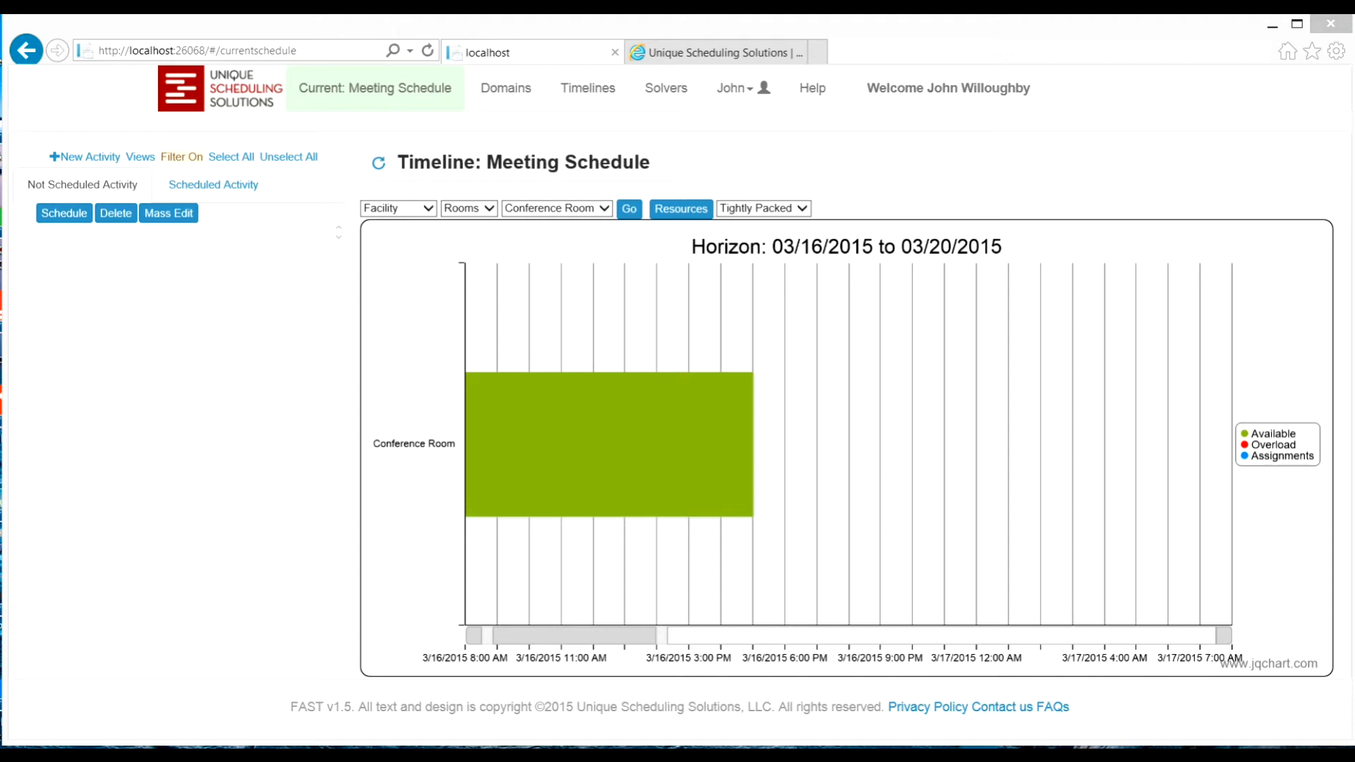
Start a new activity named "Project Kickoff" with the description "Tes" and a duration of 120
{"action": "mouse_move", "coordinate": [611, 395]}
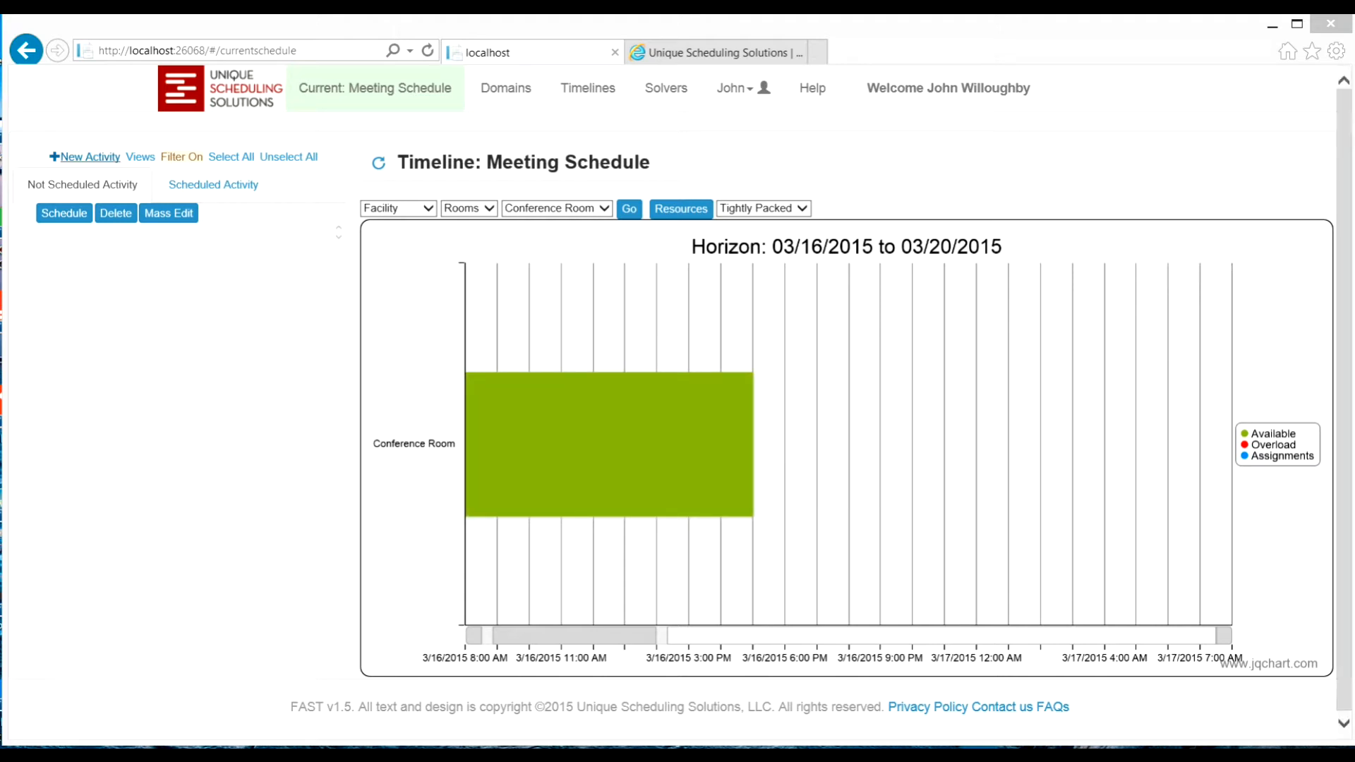
{"action": "left_click", "coordinate": [85, 157]}
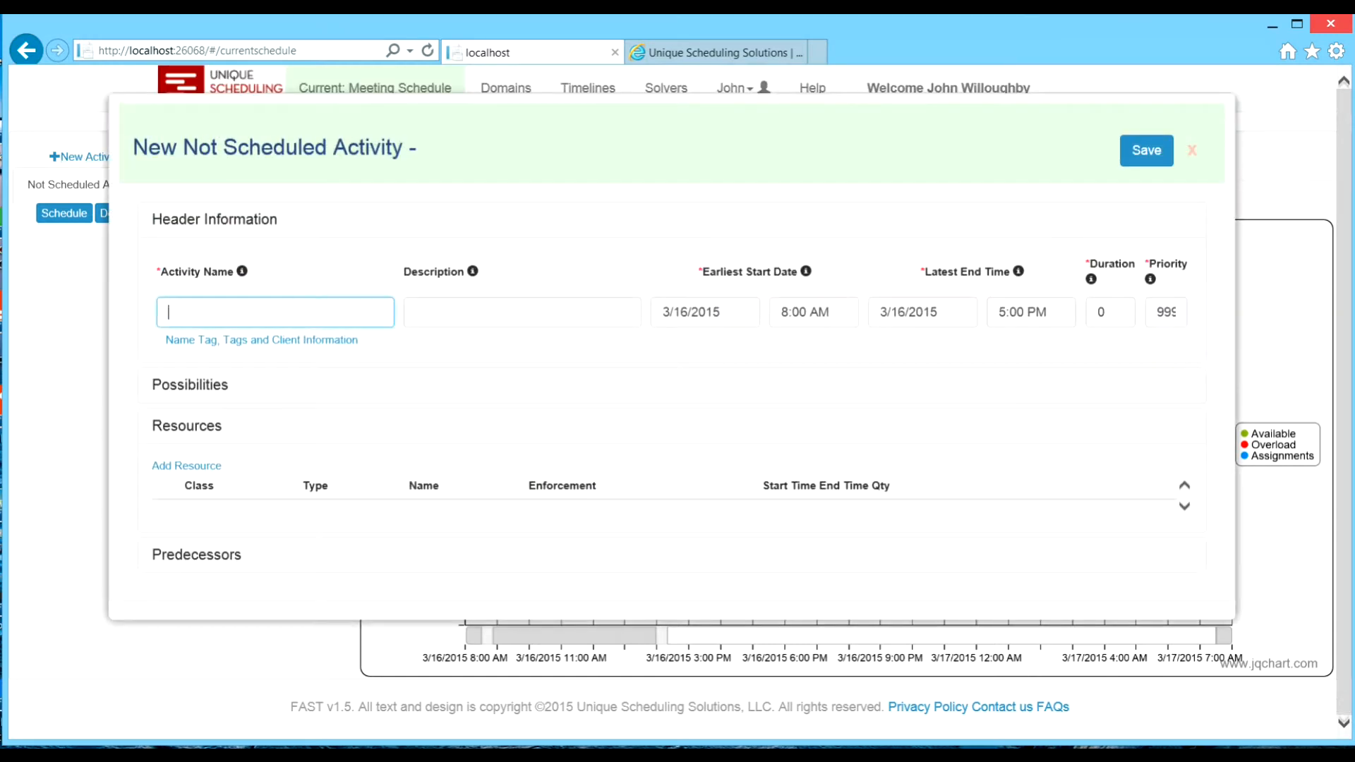
{"action": "type", "text": "Project "}
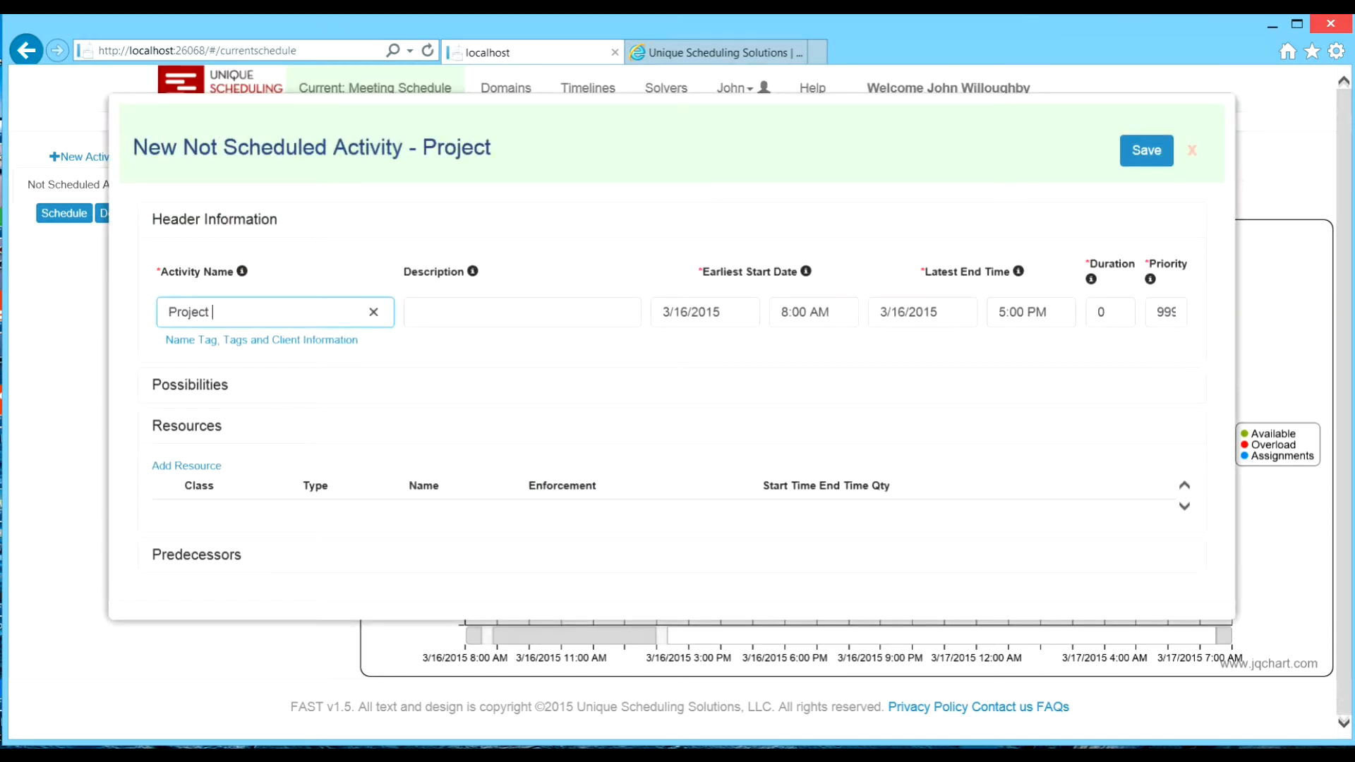
{"action": "type", "text": "Kickoff"}
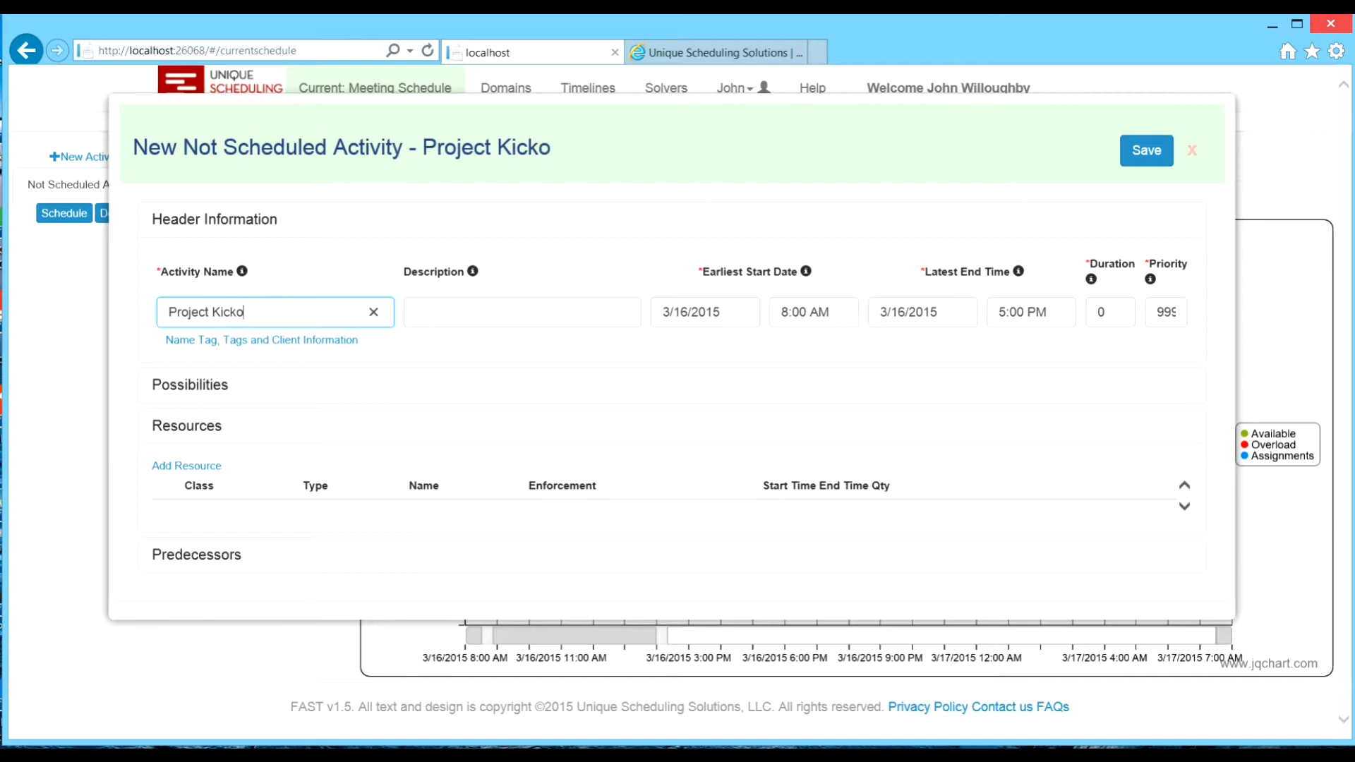
{"action": "key", "text": "Tab"}
{"action": "type", "text": "Tes"}
{"action": "key", "text": "Tab"}
{"action": "key", "text": "Tab"}
{"action": "key", "text": "Tab"}
{"action": "key", "text": "Tab"}
{"action": "key", "text": "Tab"}
{"action": "type", "text": "120"}
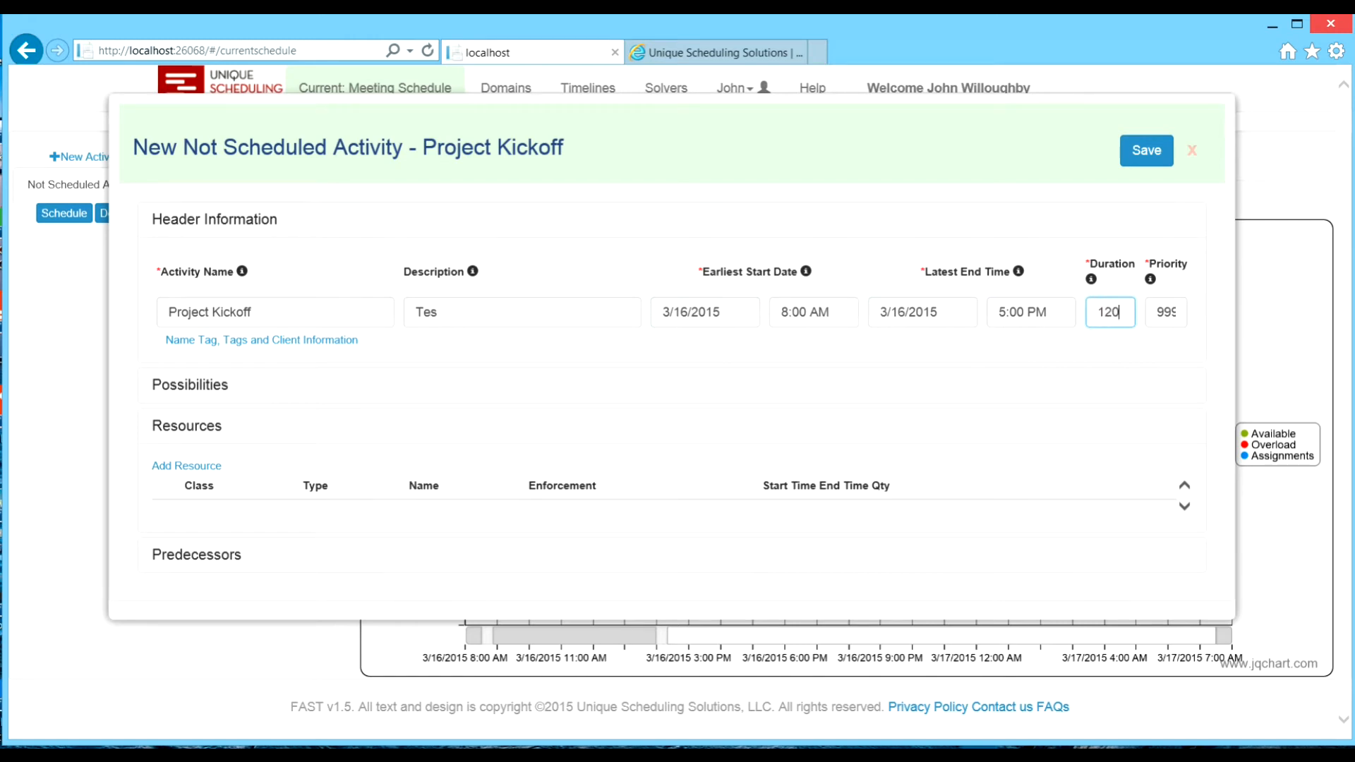
Add a resource of class Facility, type Rooms, name Conference Room to Project Kickoff, and save the activity
{"action": "left_click", "coordinate": [186, 466]}
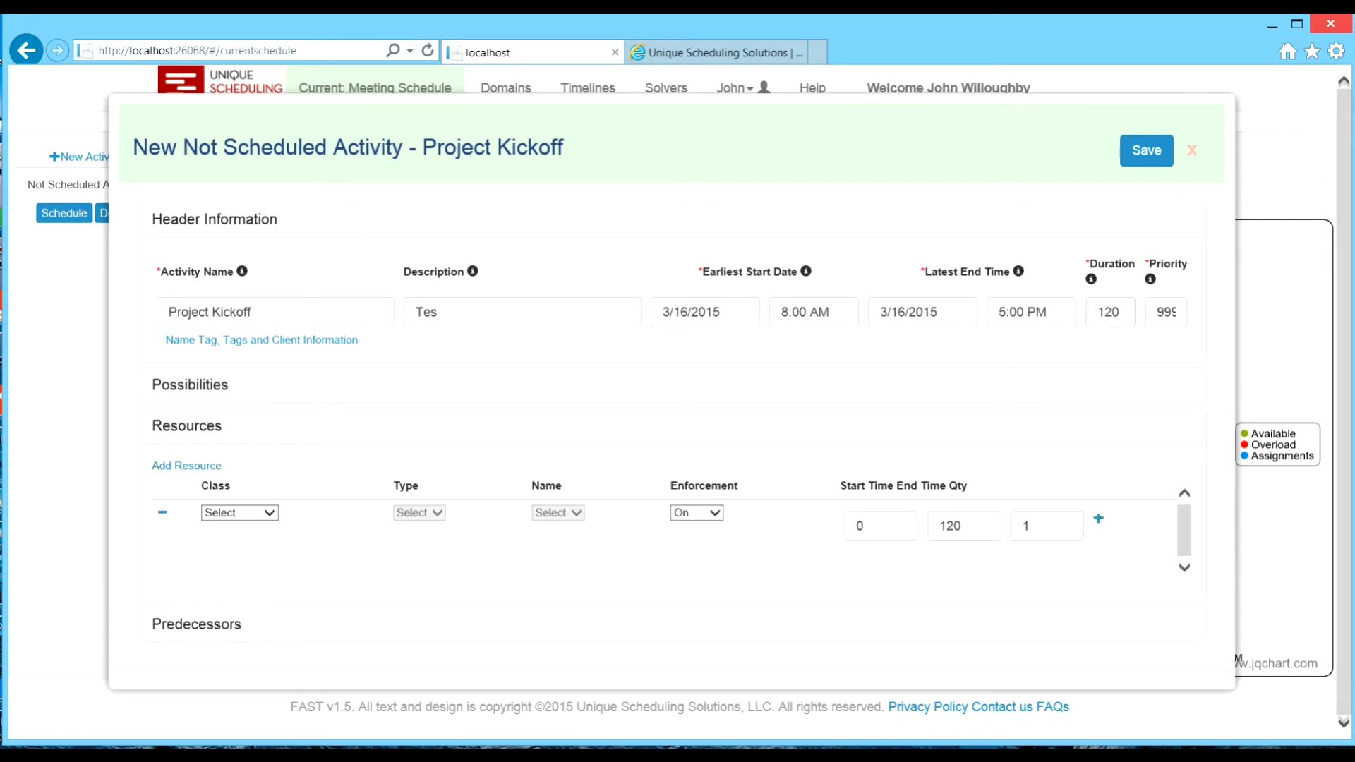
{"action": "left_click", "coordinate": [240, 513]}
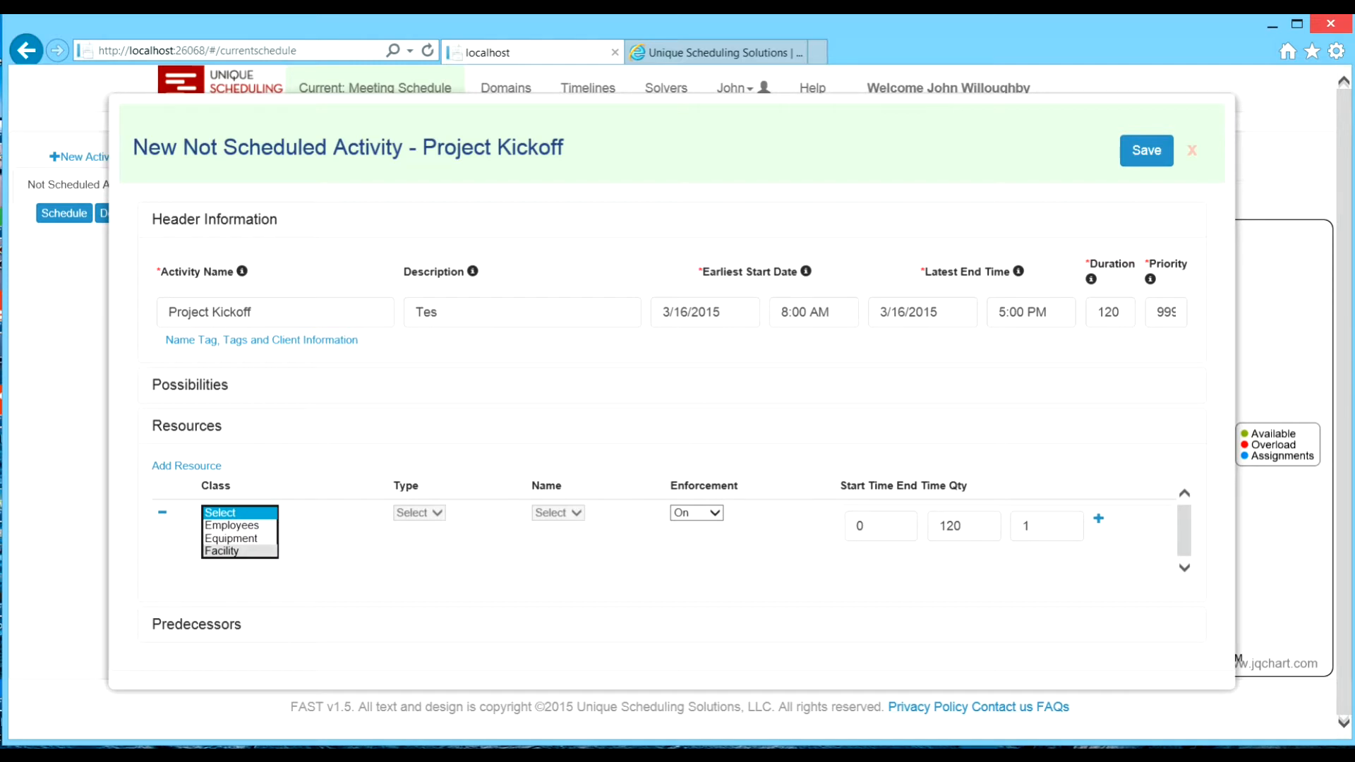
{"action": "left_click", "coordinate": [233, 551]}
{"action": "left_click", "coordinate": [418, 513]}
{"action": "left_click", "coordinate": [415, 529]}
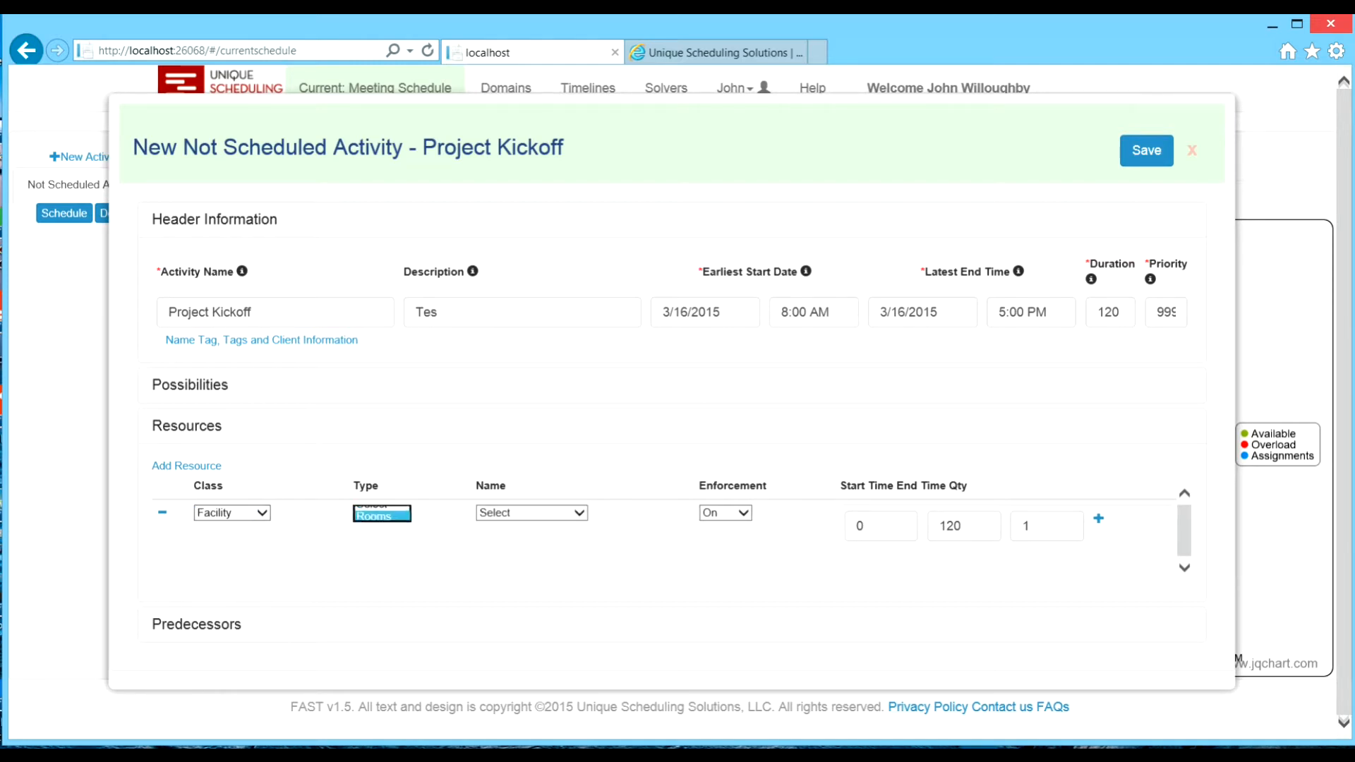
{"action": "left_click", "coordinate": [532, 513]}
{"action": "left_click", "coordinate": [524, 551]}
{"action": "left_click", "coordinate": [1147, 151]}
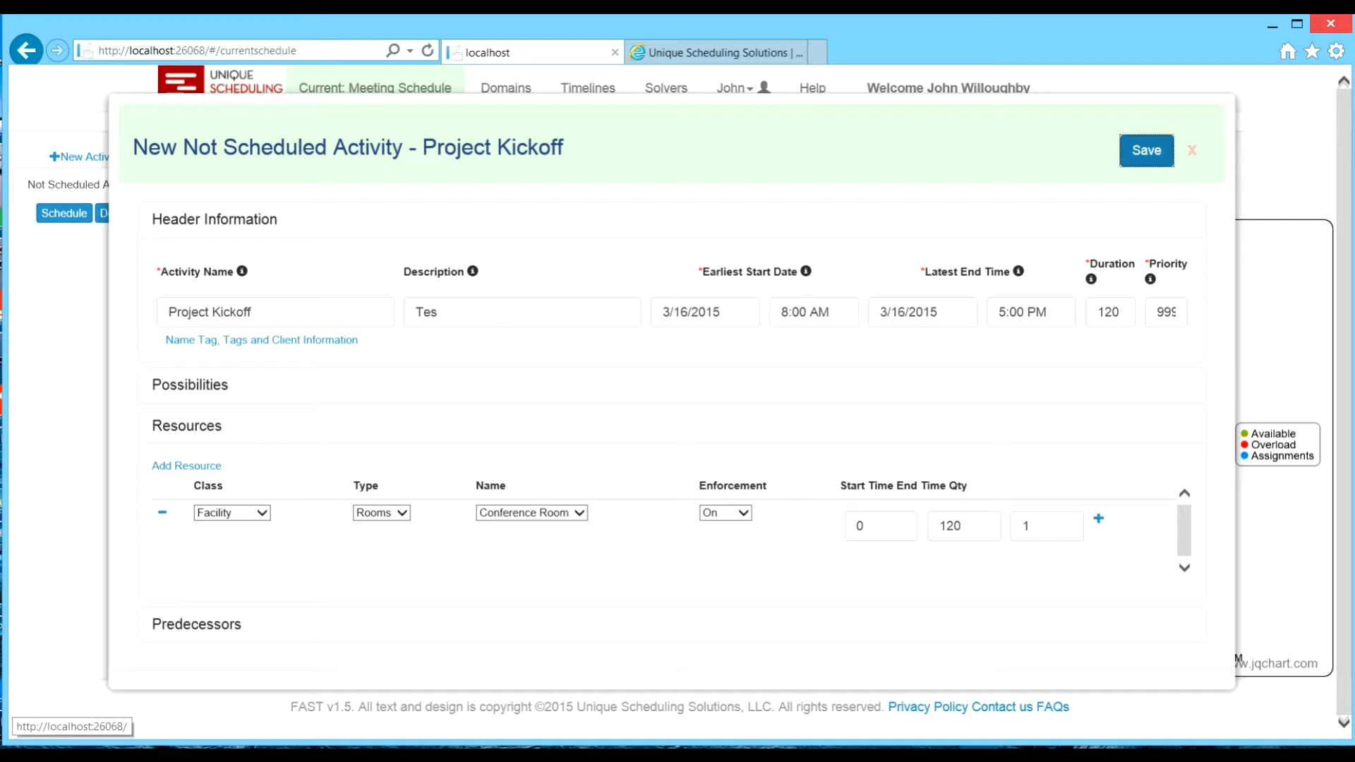
{"action": "left_click", "coordinate": [1192, 151]}
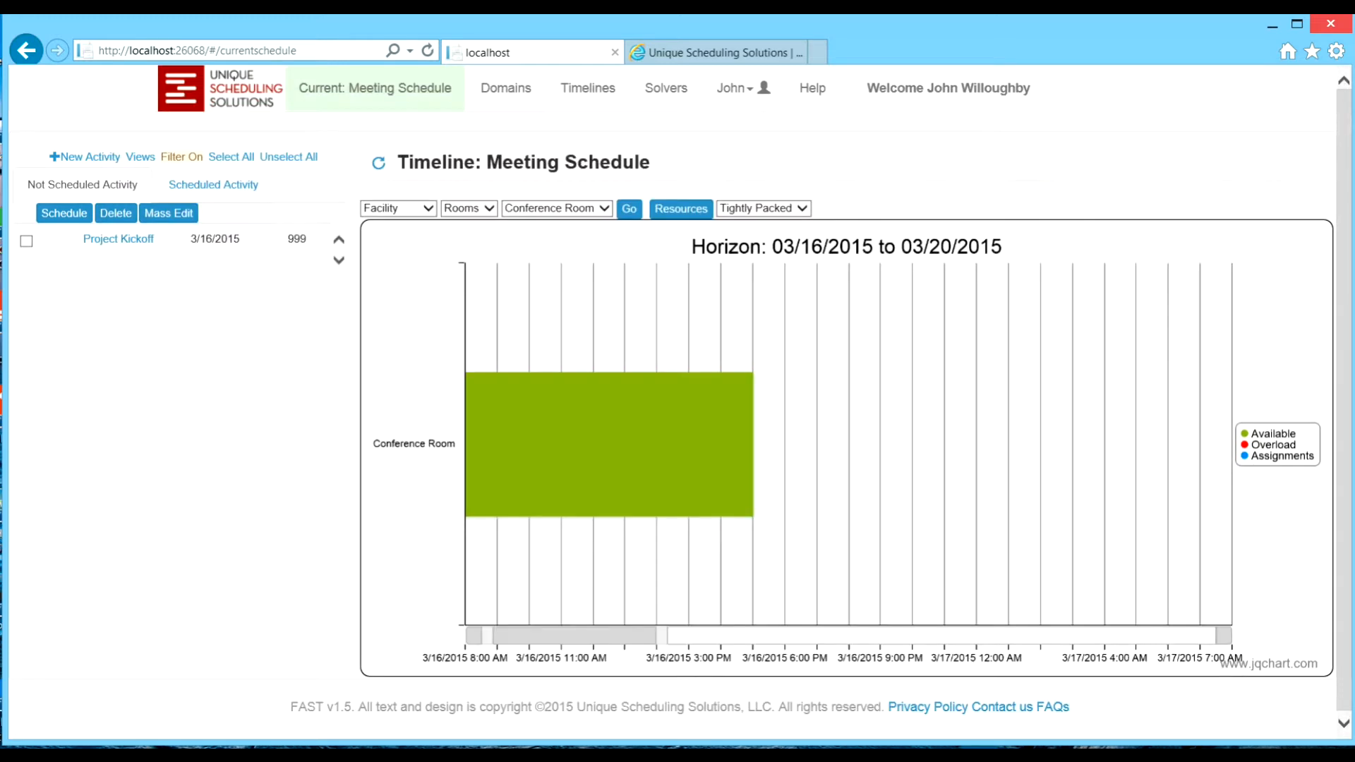
Schedule the Project Kickoff activity from the list of not scheduled activities
{"action": "left_click", "coordinate": [26, 241]}
{"action": "left_click", "coordinate": [64, 213]}
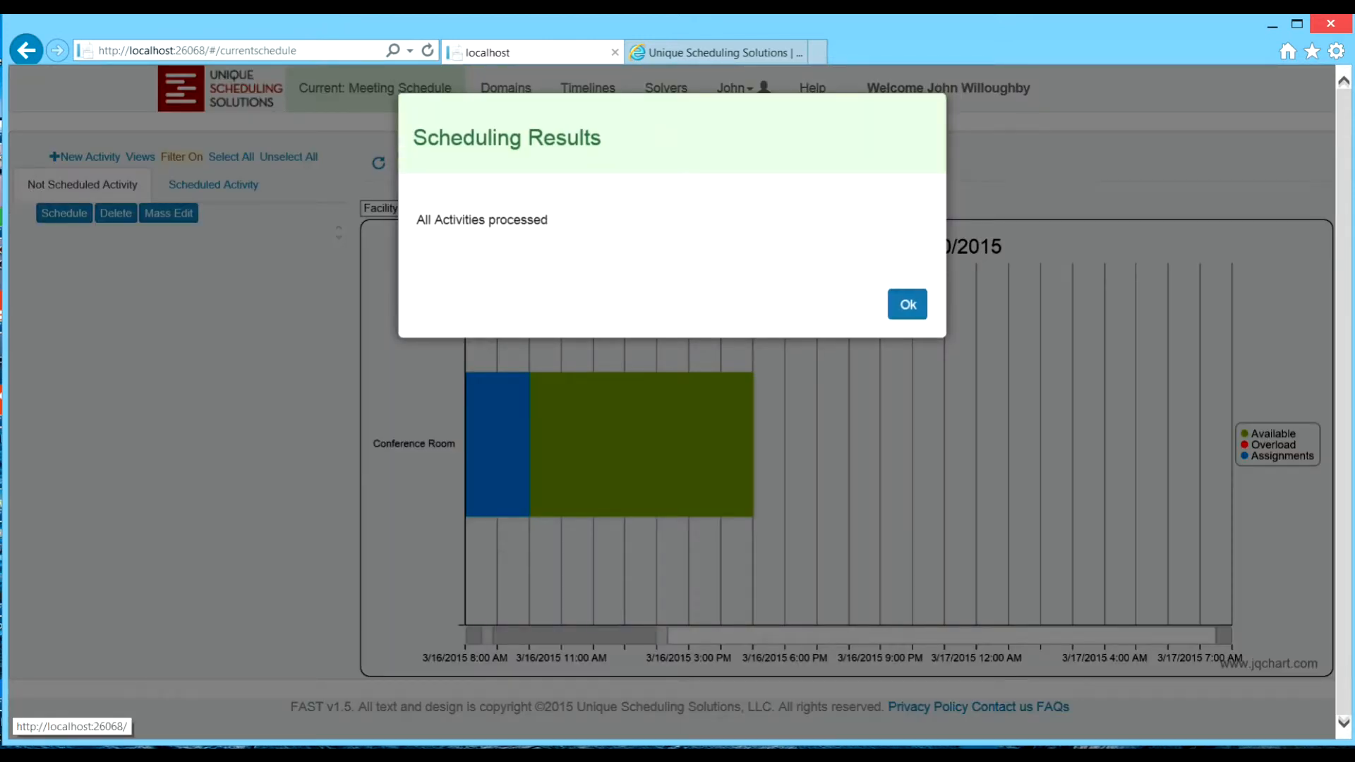
{"action": "left_click", "coordinate": [907, 303]}
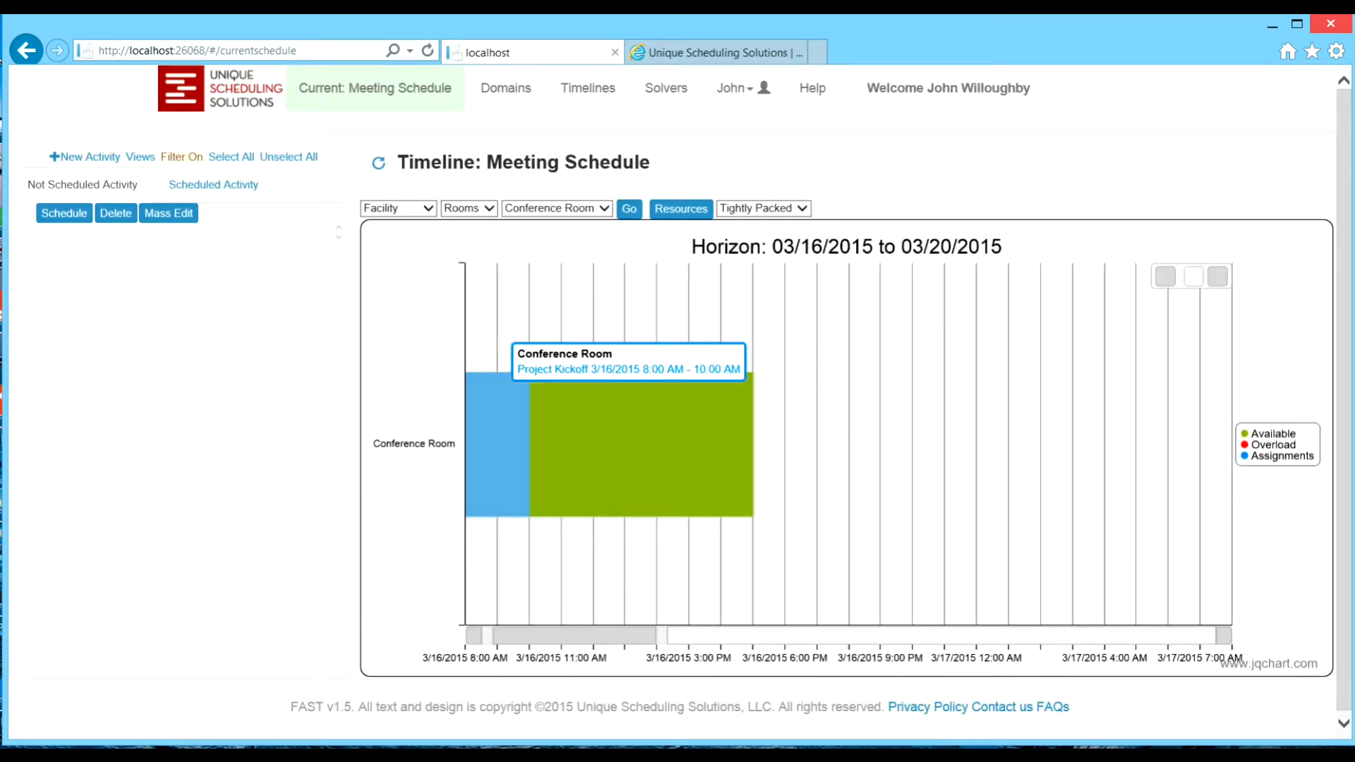
Unschedule Project Kickoff and reschedule it from its possibilities with another start on 3/16/2015 at 09:30 am
{"action": "left_click", "coordinate": [498, 413]}
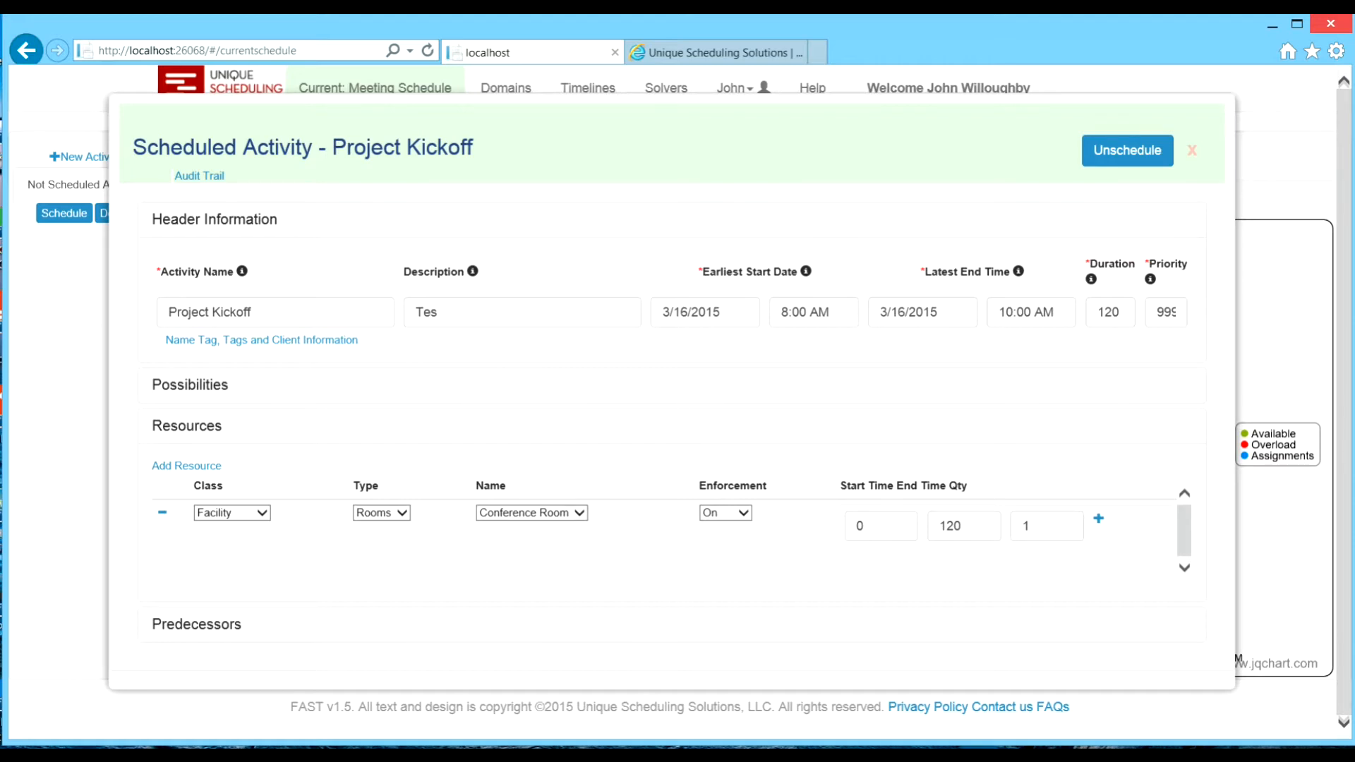
{"action": "left_click", "coordinate": [1128, 151]}
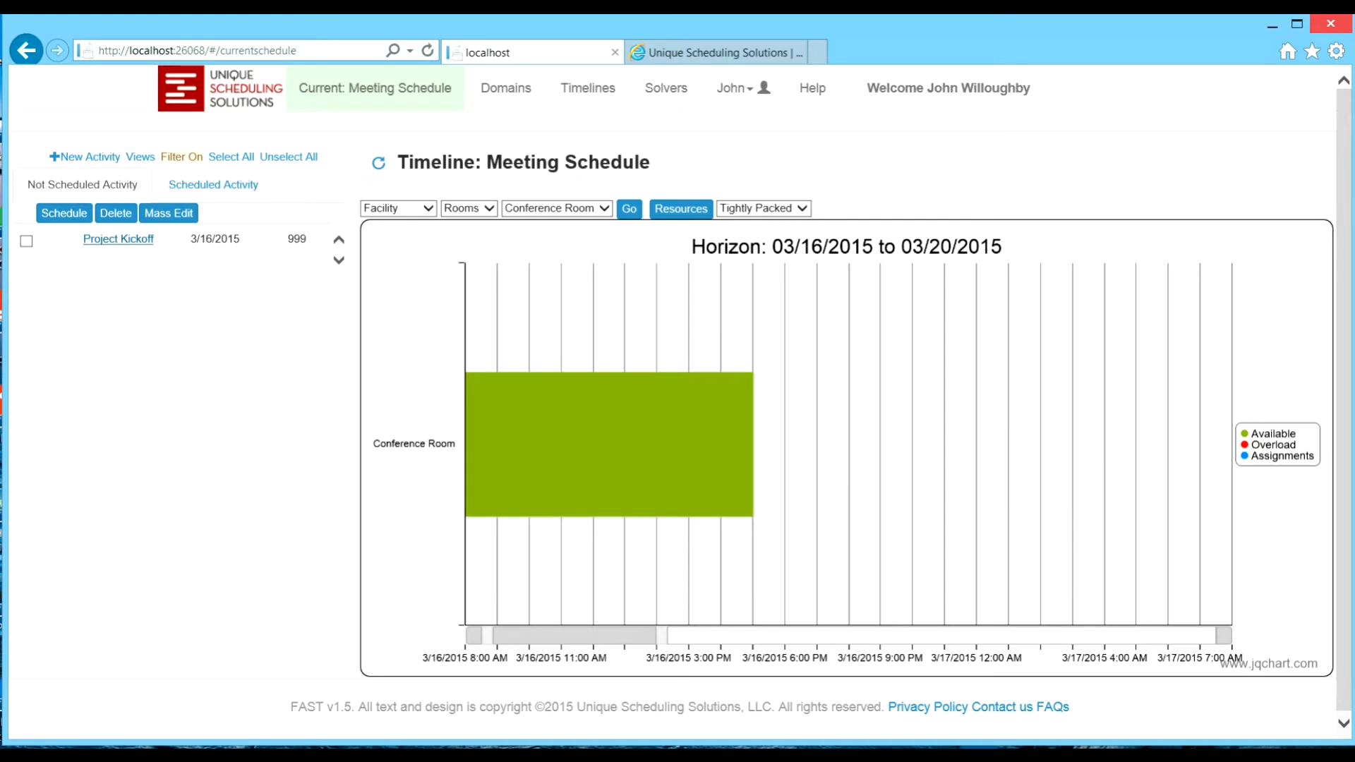
{"action": "left_click", "coordinate": [118, 239]}
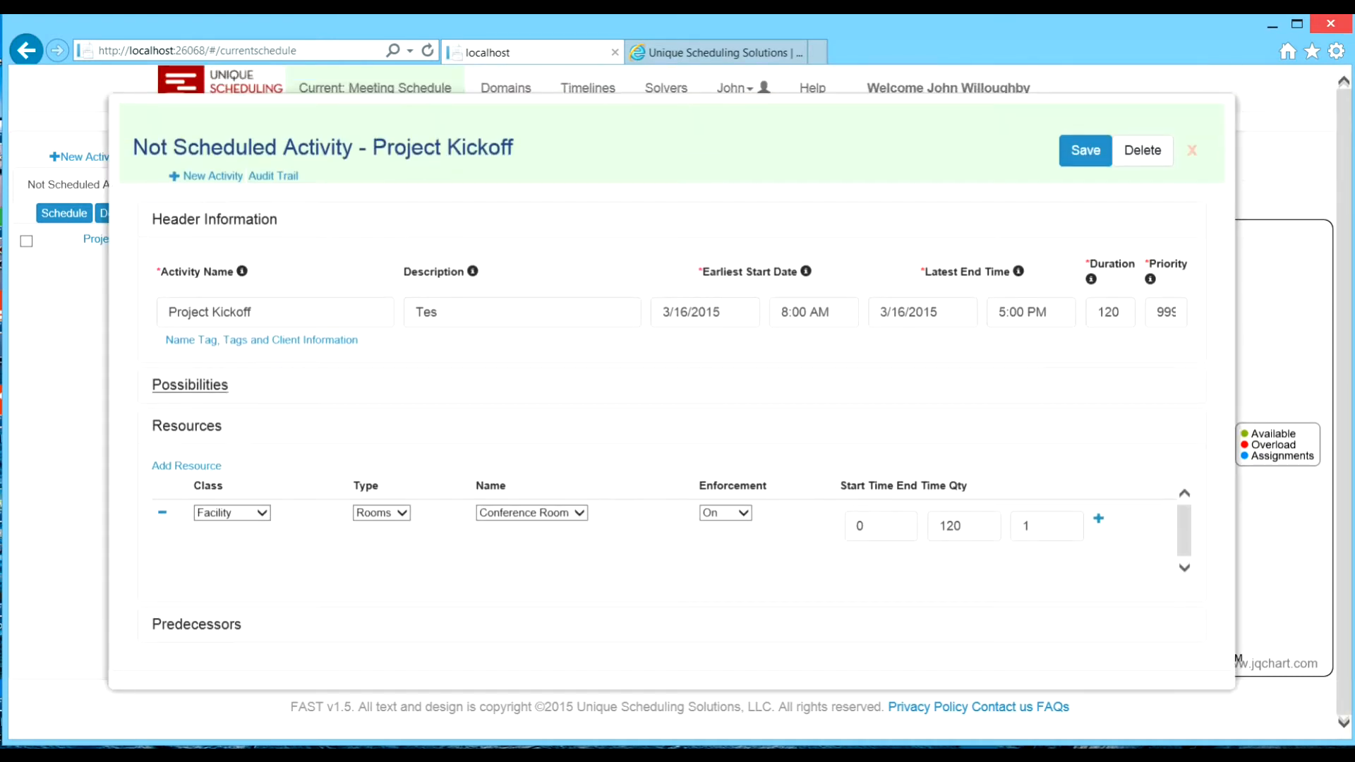
{"action": "left_click", "coordinate": [189, 385]}
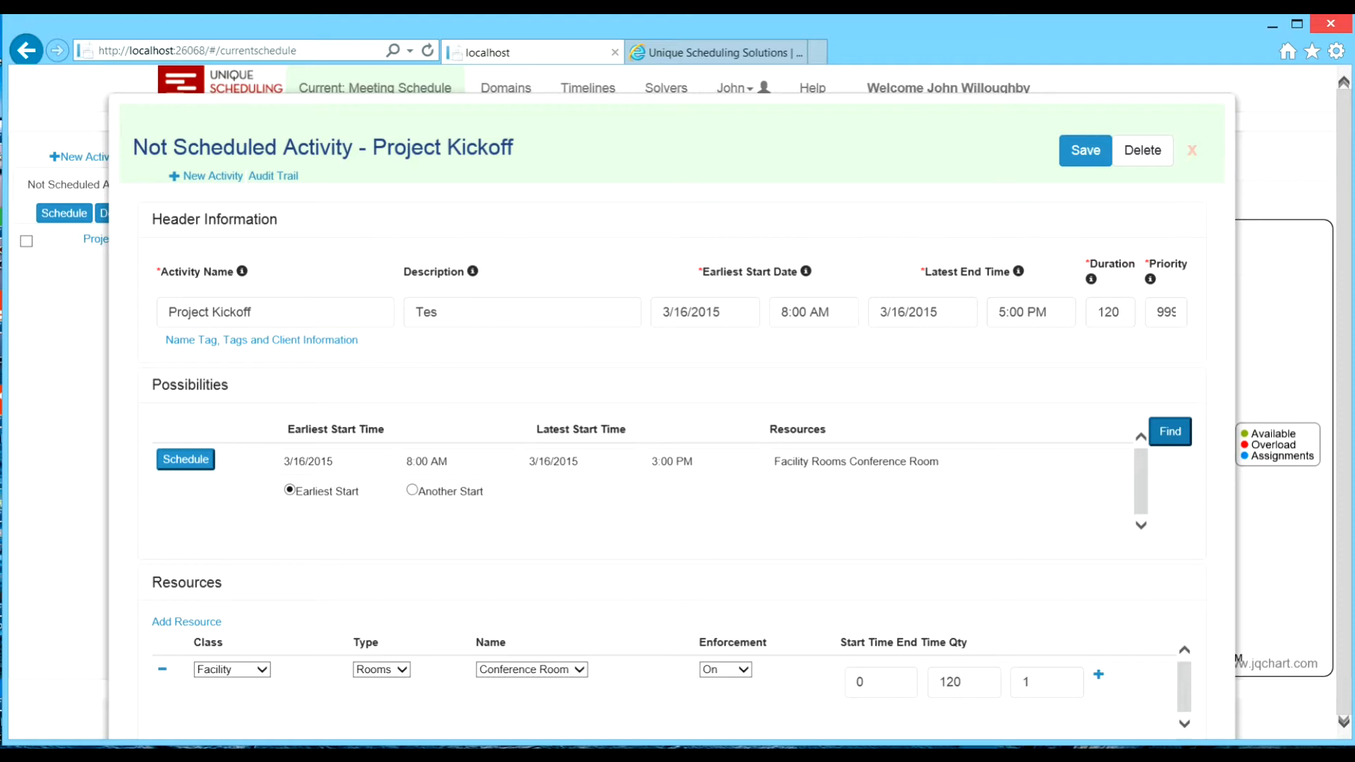
{"action": "left_click", "coordinate": [413, 490]}
{"action": "left_click", "coordinate": [703, 489]}
{"action": "type", "text": "09:30 a"}
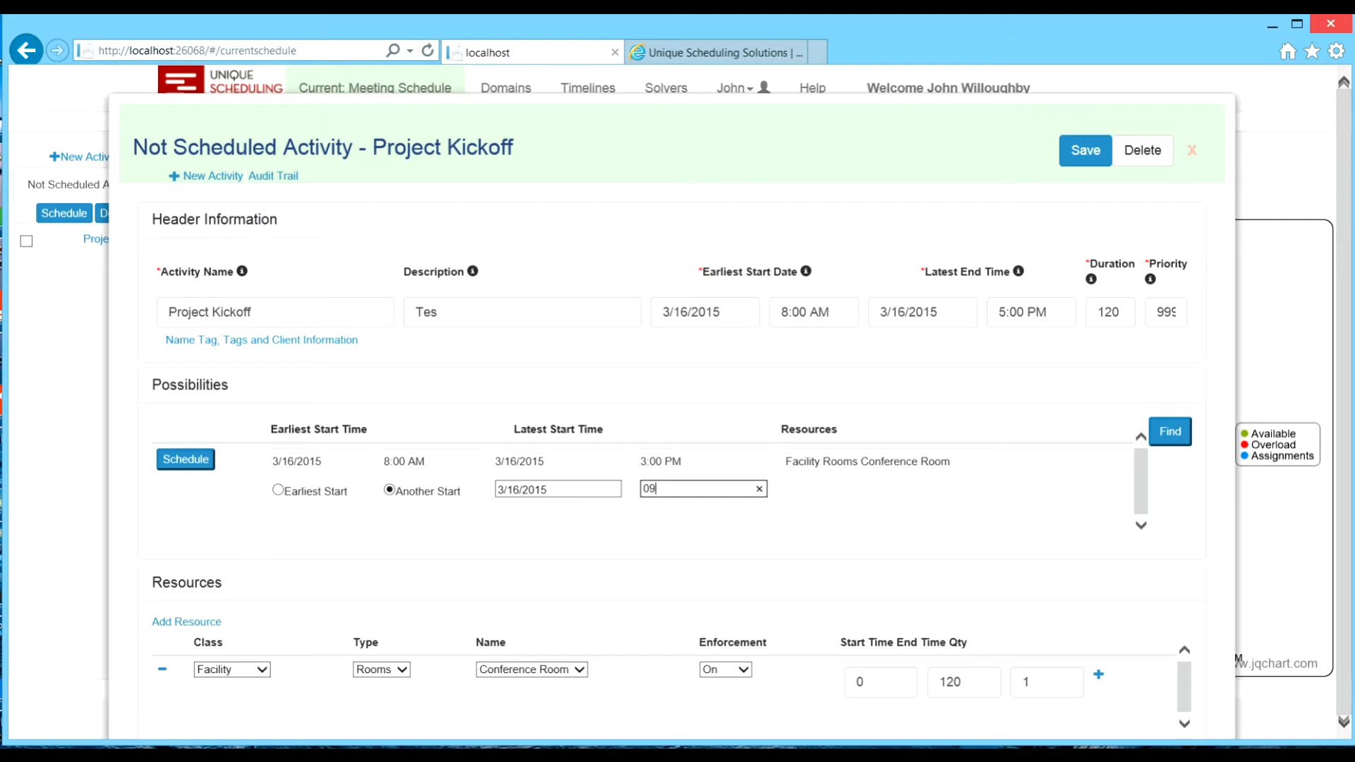
{"action": "type", "text": "m"}
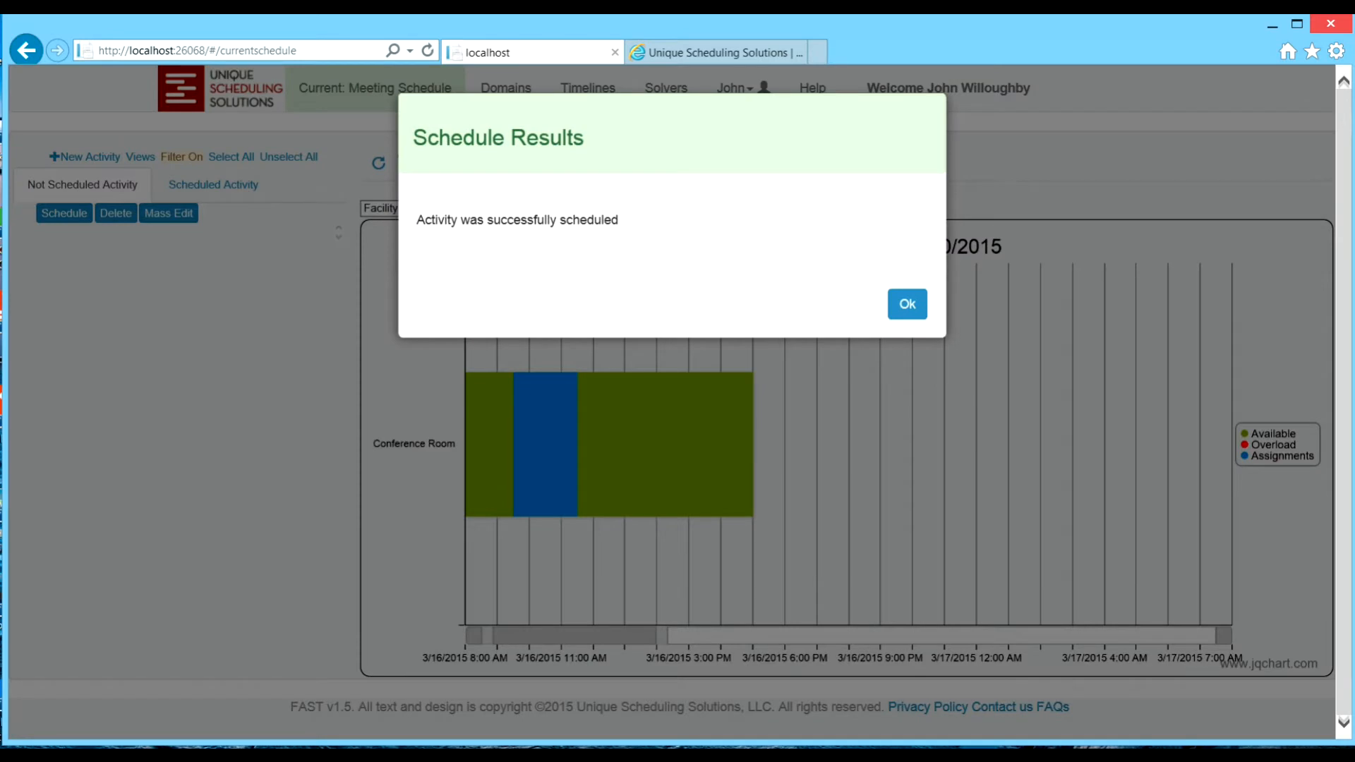
{"action": "left_click", "coordinate": [907, 303]}
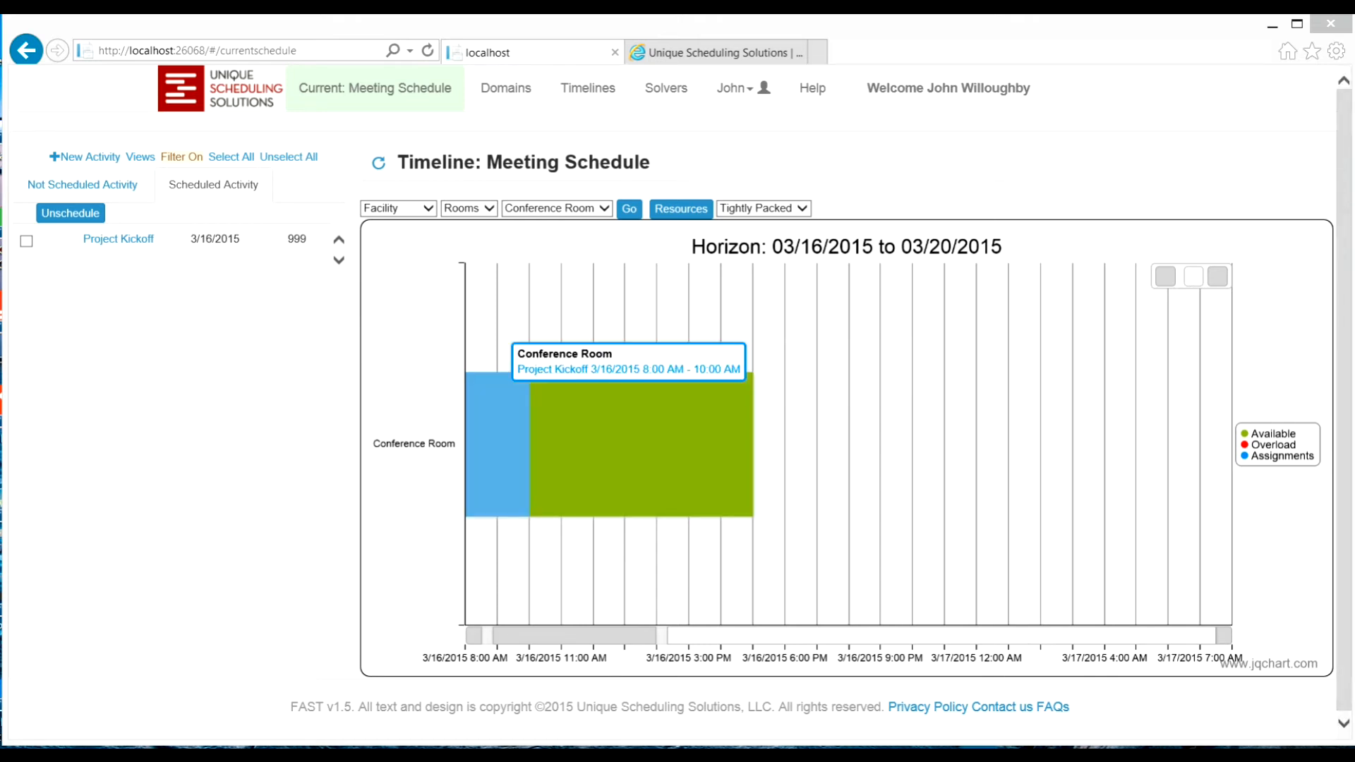
Unschedule Project Kickoff from its Conference Room assignment on the timeline and show the not scheduled activities
{"action": "left_click", "coordinate": [497, 395]}
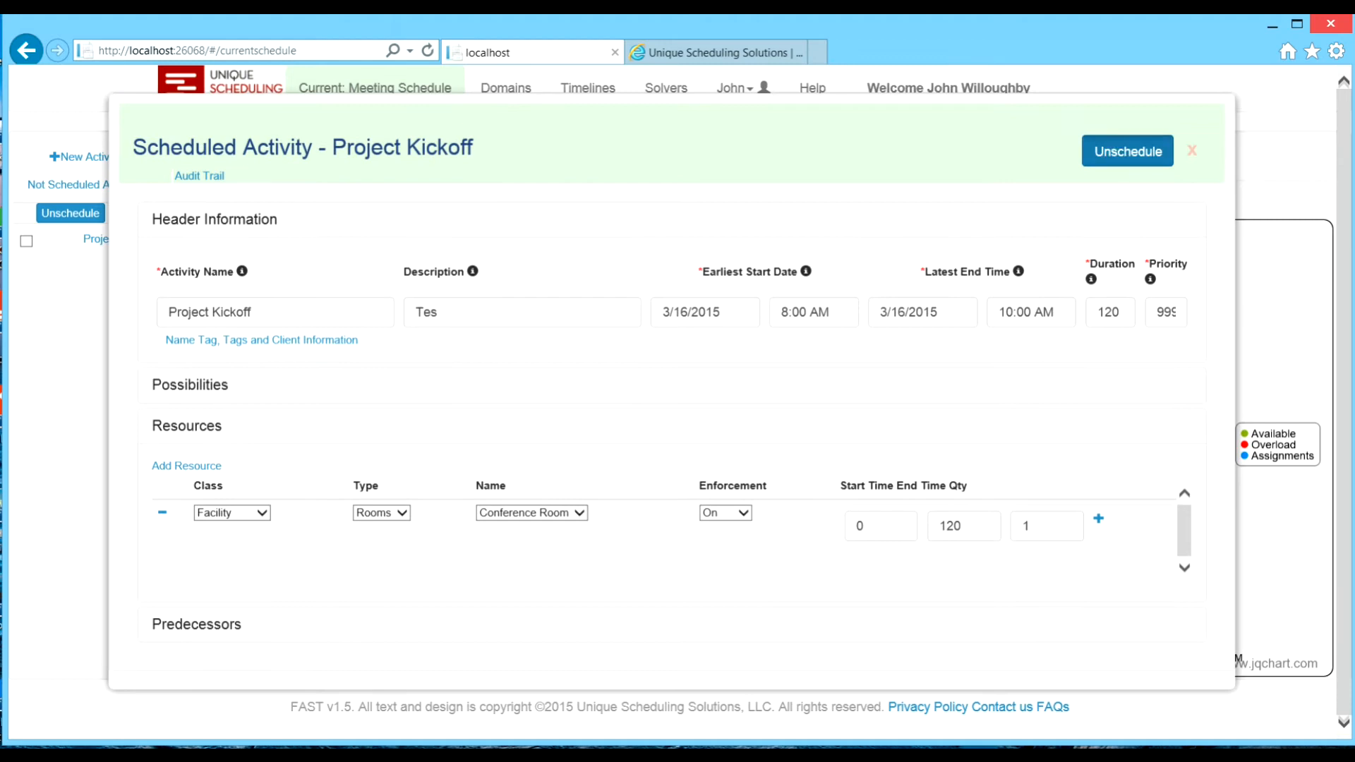
{"action": "left_click", "coordinate": [1128, 150]}
{"action": "left_click", "coordinate": [83, 185]}
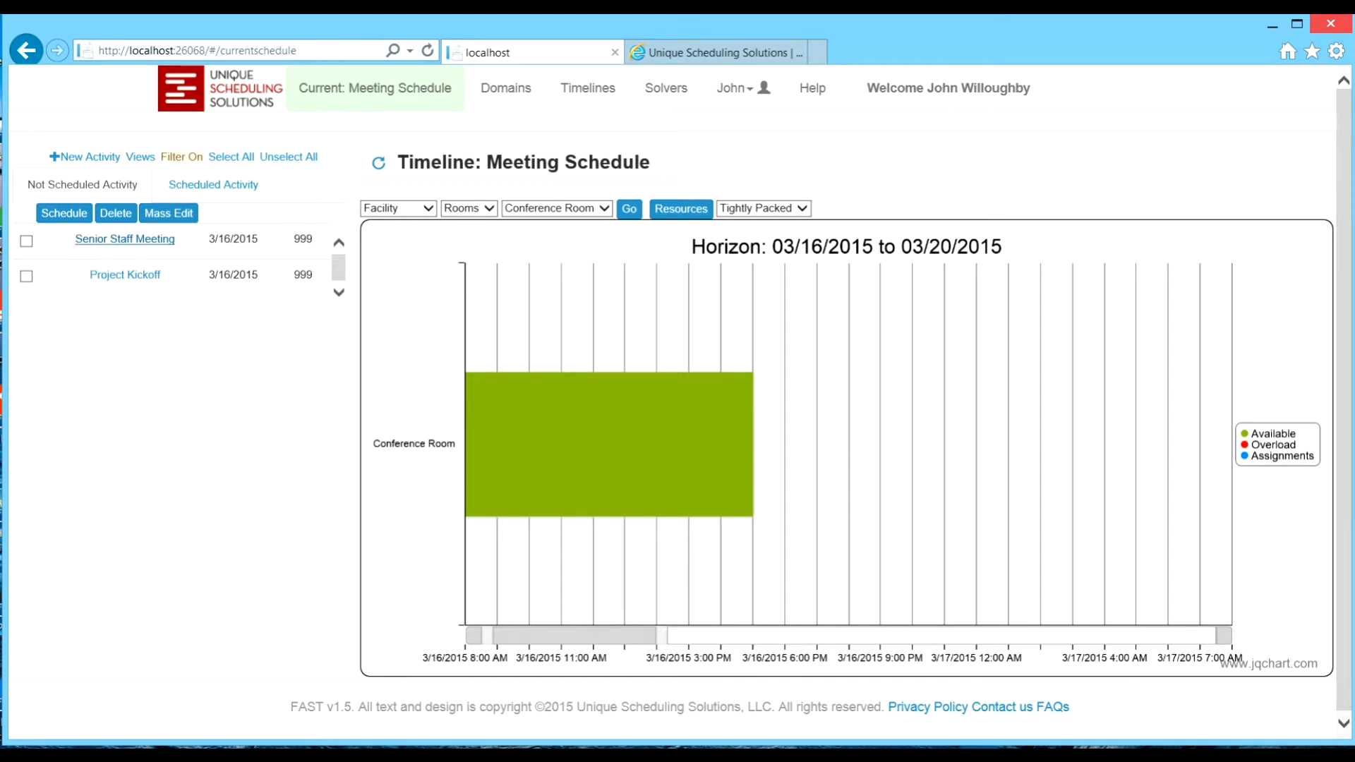
Review the Senior Staff Meeting activity's details, including its duration and resources
{"action": "left_click", "coordinate": [125, 239]}
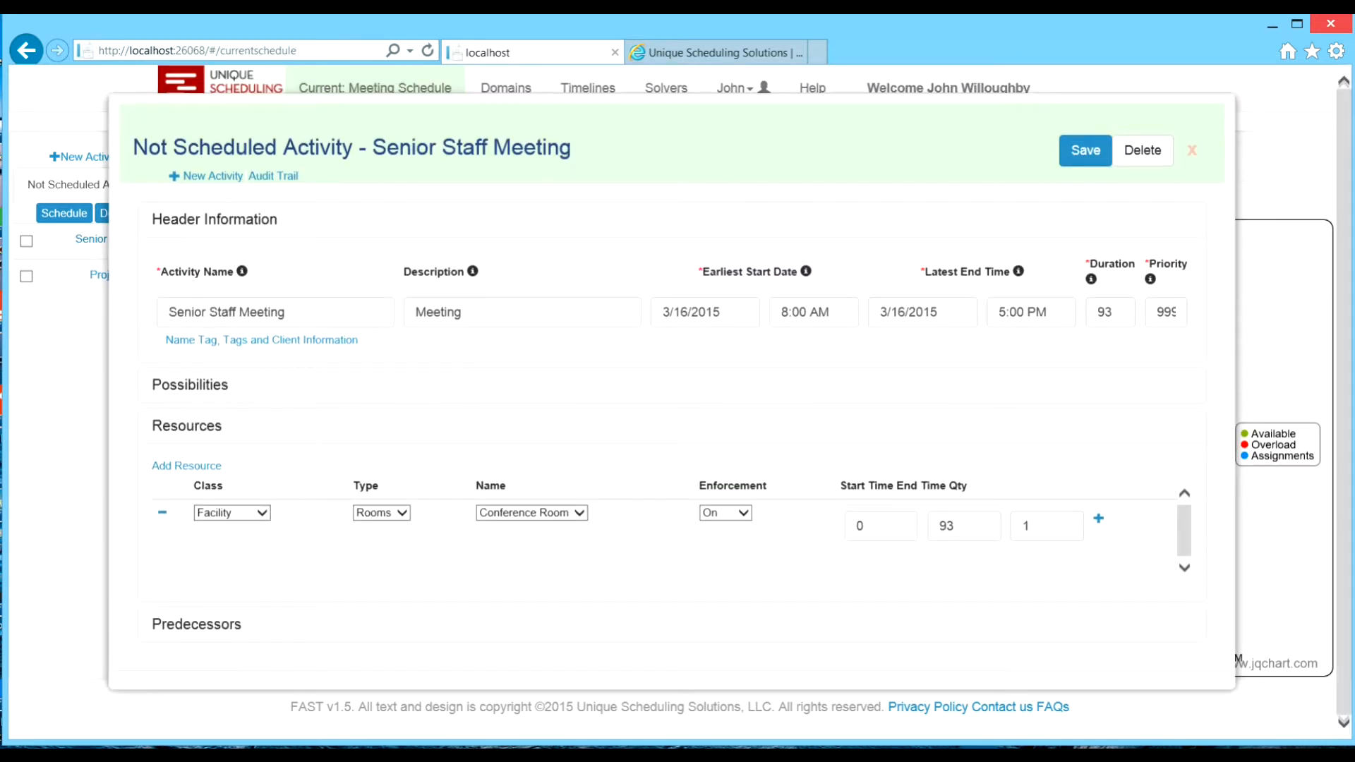
{"action": "left_click_drag", "start_coordinate": [1096, 313], "coordinate": [1115, 313]}
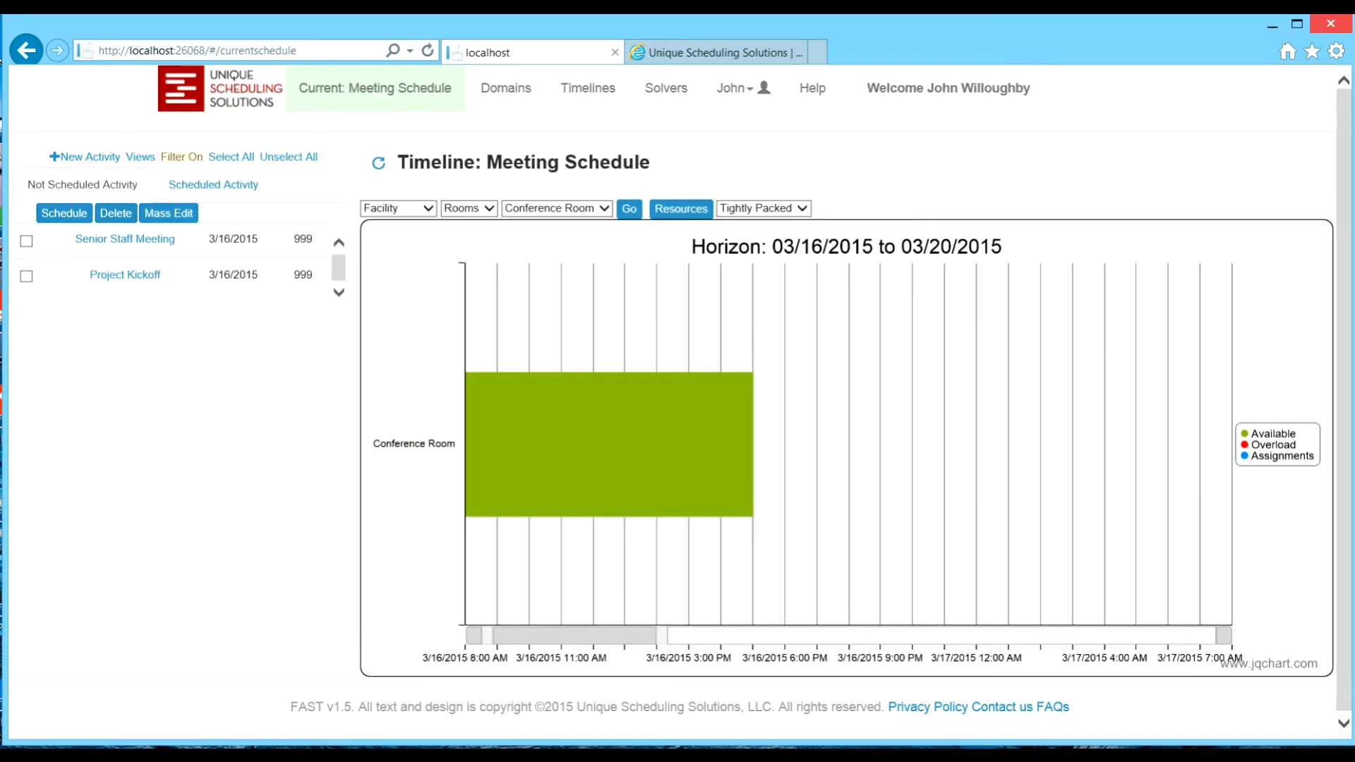
Schedule all not scheduled activities, Senior Staff Meeting and Project Kickoff, together
{"action": "left_click", "coordinate": [231, 156]}
{"action": "left_click", "coordinate": [64, 212]}
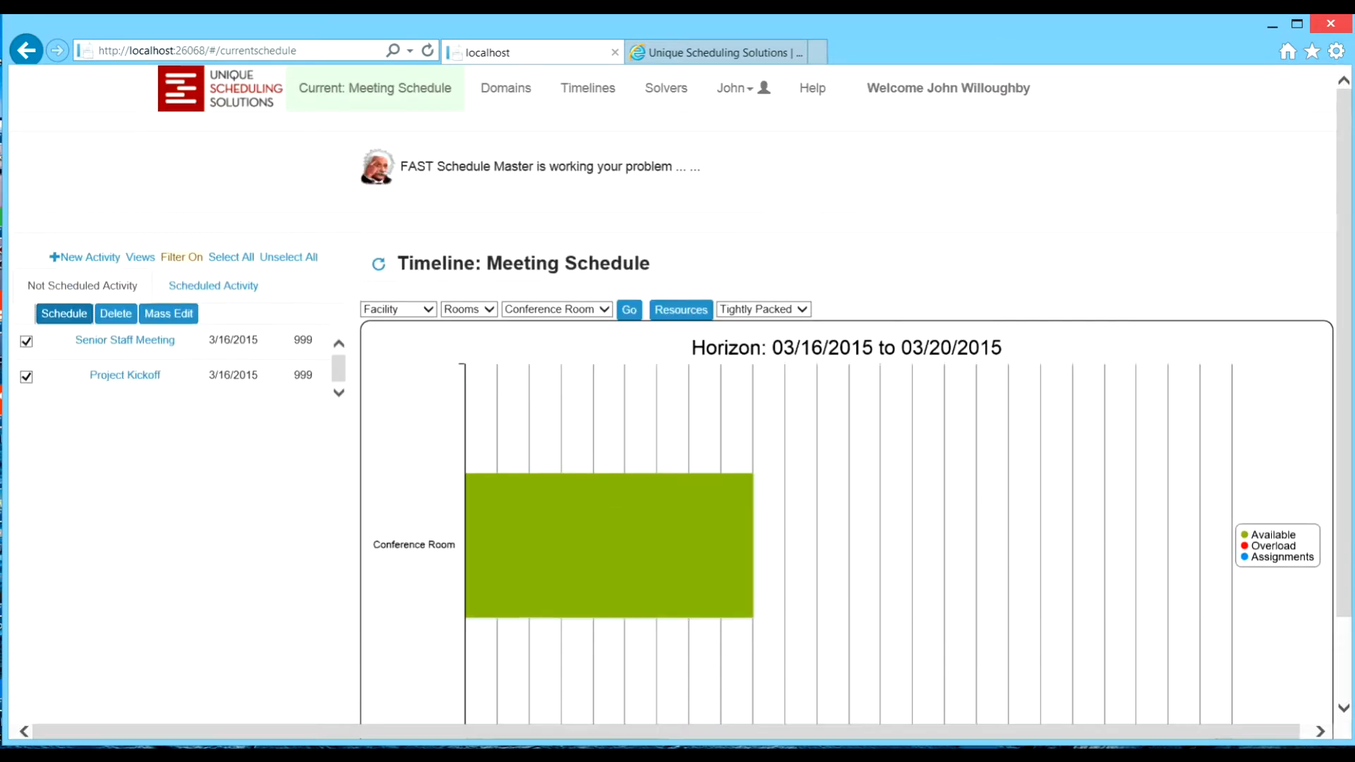
{"action": "left_click", "coordinate": [907, 294]}
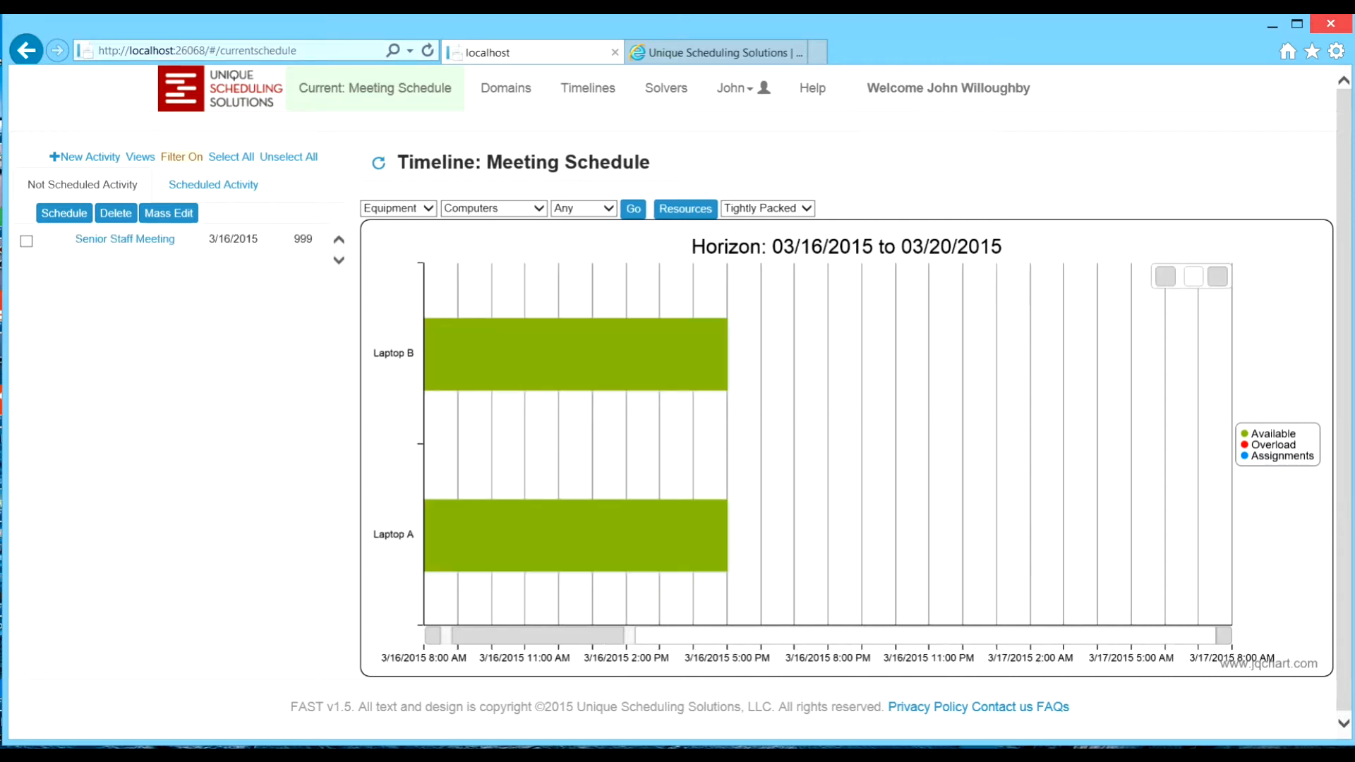
Add a resource to Senior Staff Meeting with class Equipment, type Computers and name Any
{"action": "mouse_move", "coordinate": [579, 340]}
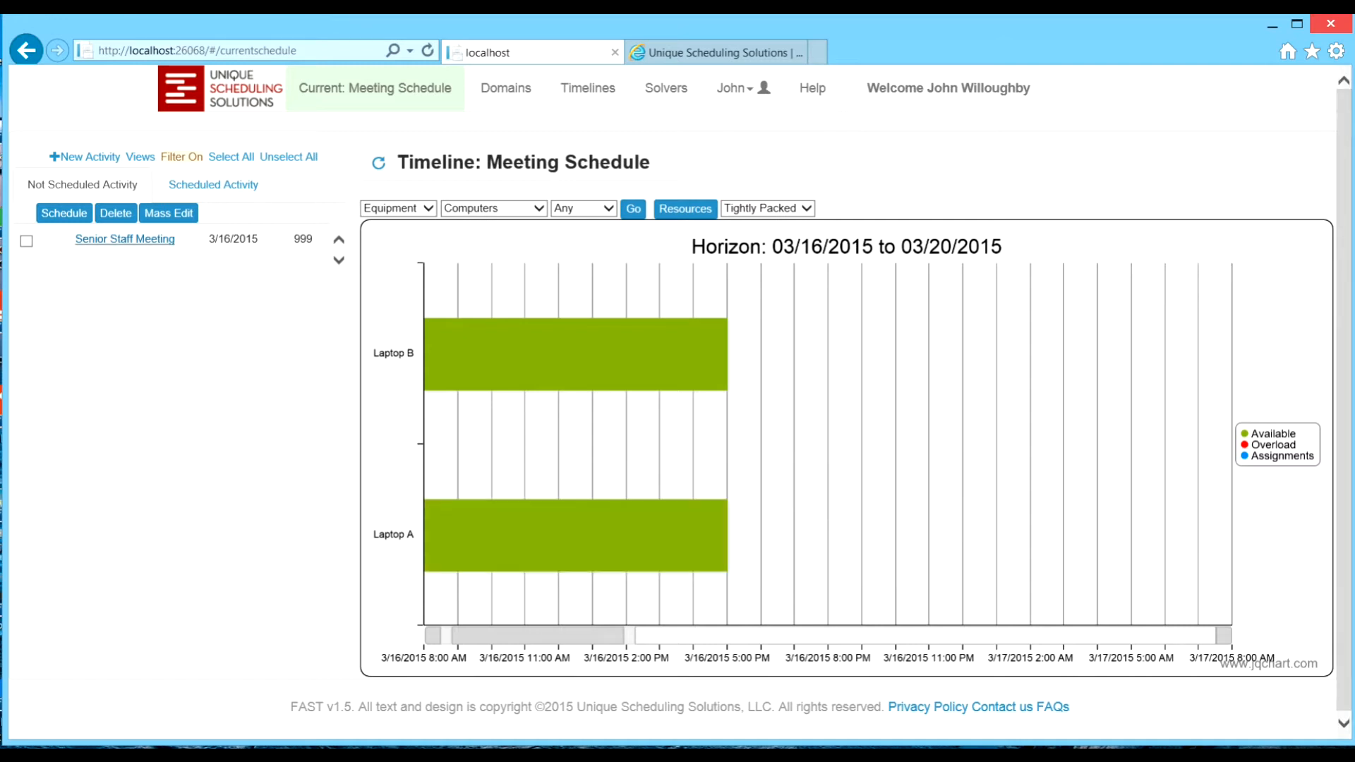
{"action": "left_click", "coordinate": [125, 239]}
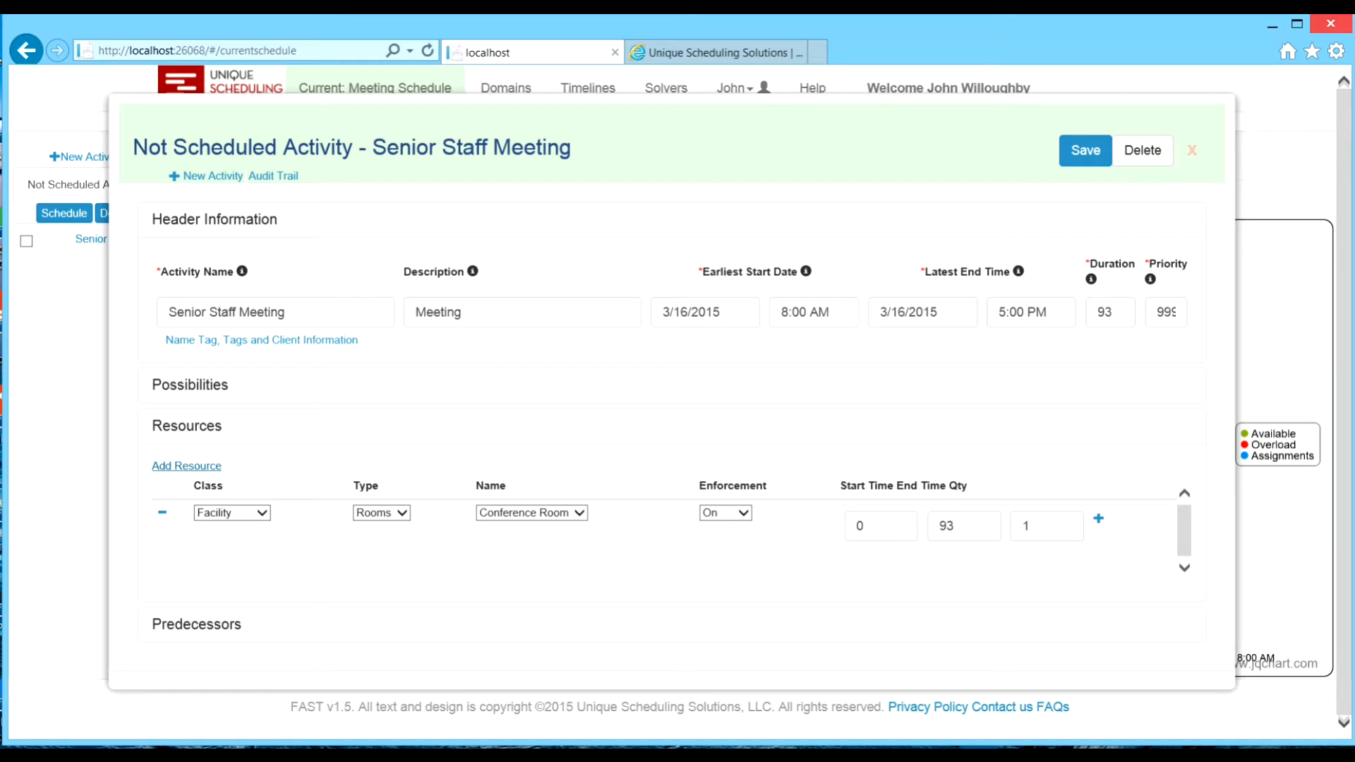
{"action": "left_click", "coordinate": [187, 466]}
{"action": "left_click", "coordinate": [231, 513]}
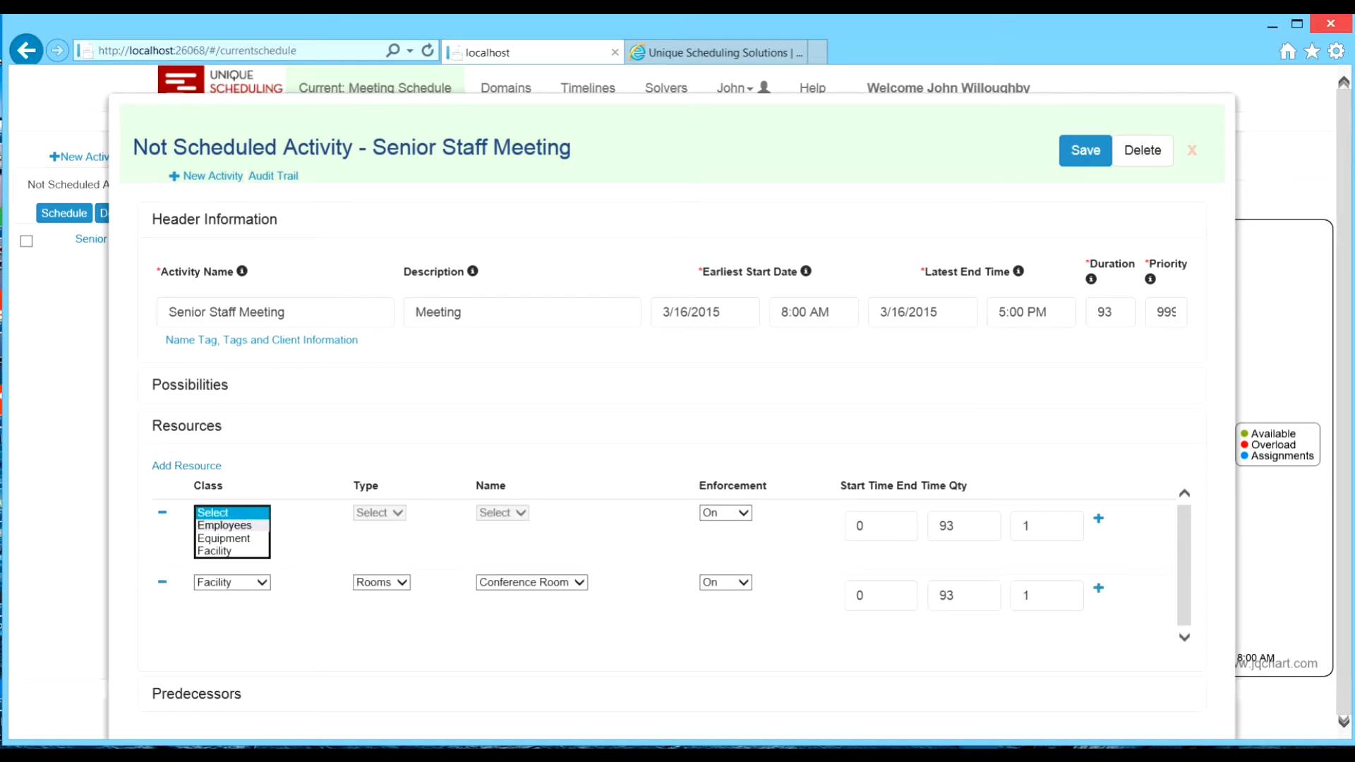
{"action": "left_click", "coordinate": [219, 538]}
{"action": "left_click", "coordinate": [382, 512]}
{"action": "left_click", "coordinate": [357, 526]}
{"action": "left_click", "coordinate": [545, 512]}
{"action": "left_click", "coordinate": [536, 526]}
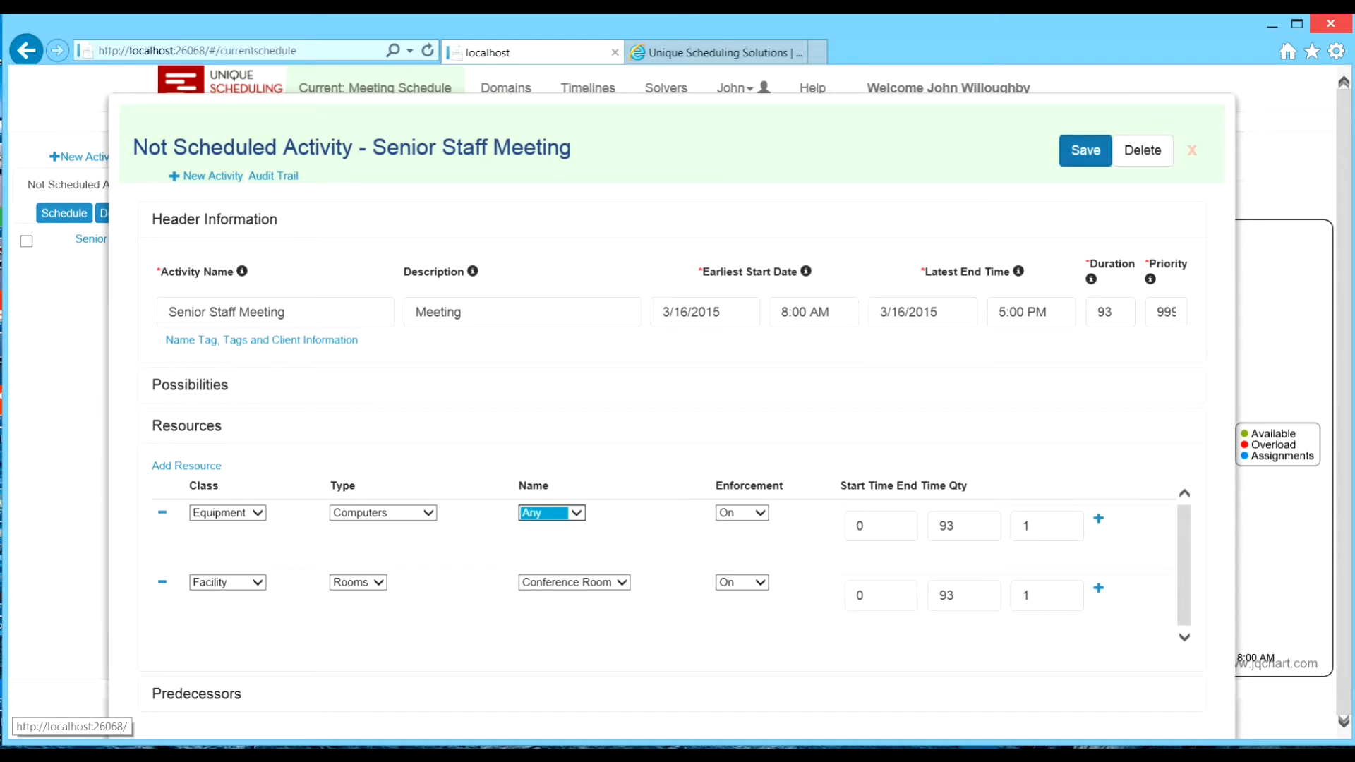
Find the scheduling possibilities for Senior Staff Meeting with its room and computer resources, and save the activity
{"action": "left_click", "coordinate": [190, 385]}
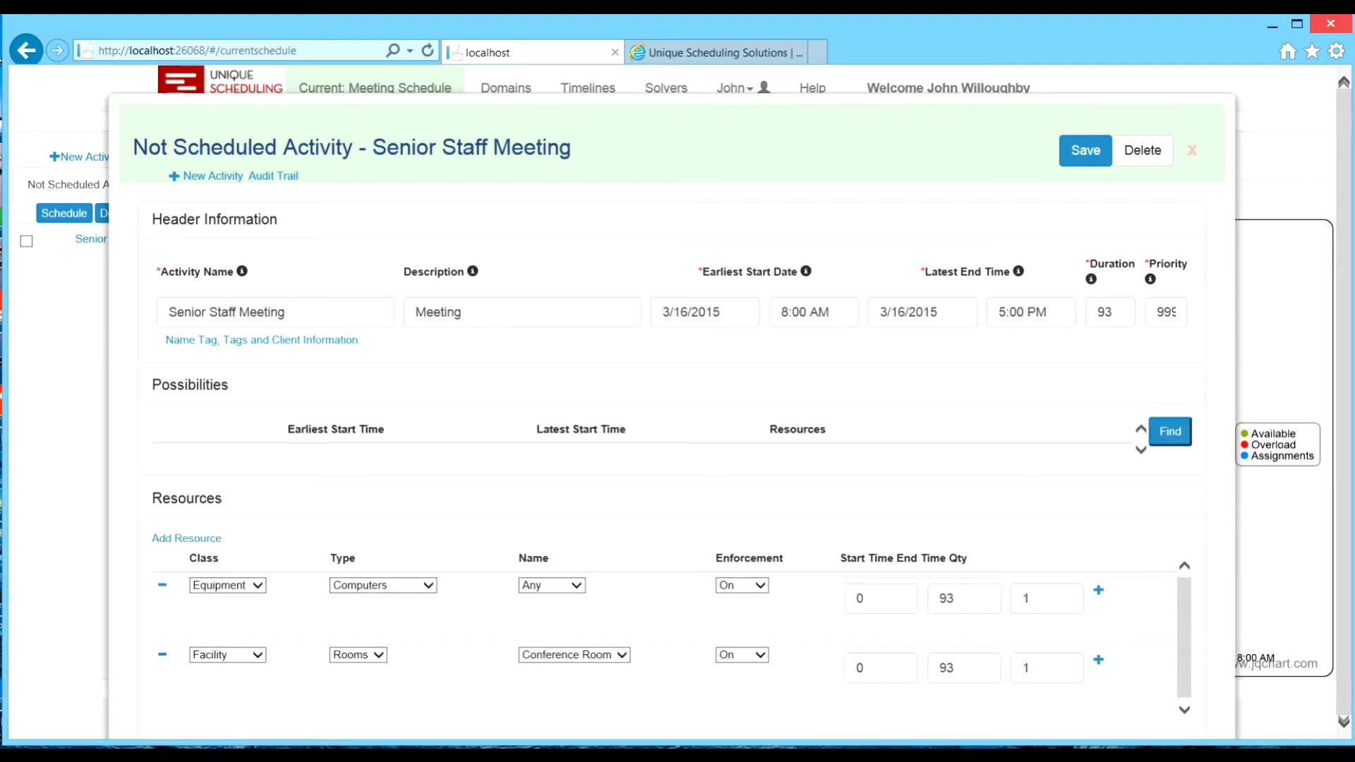
{"action": "left_click", "coordinate": [1171, 431]}
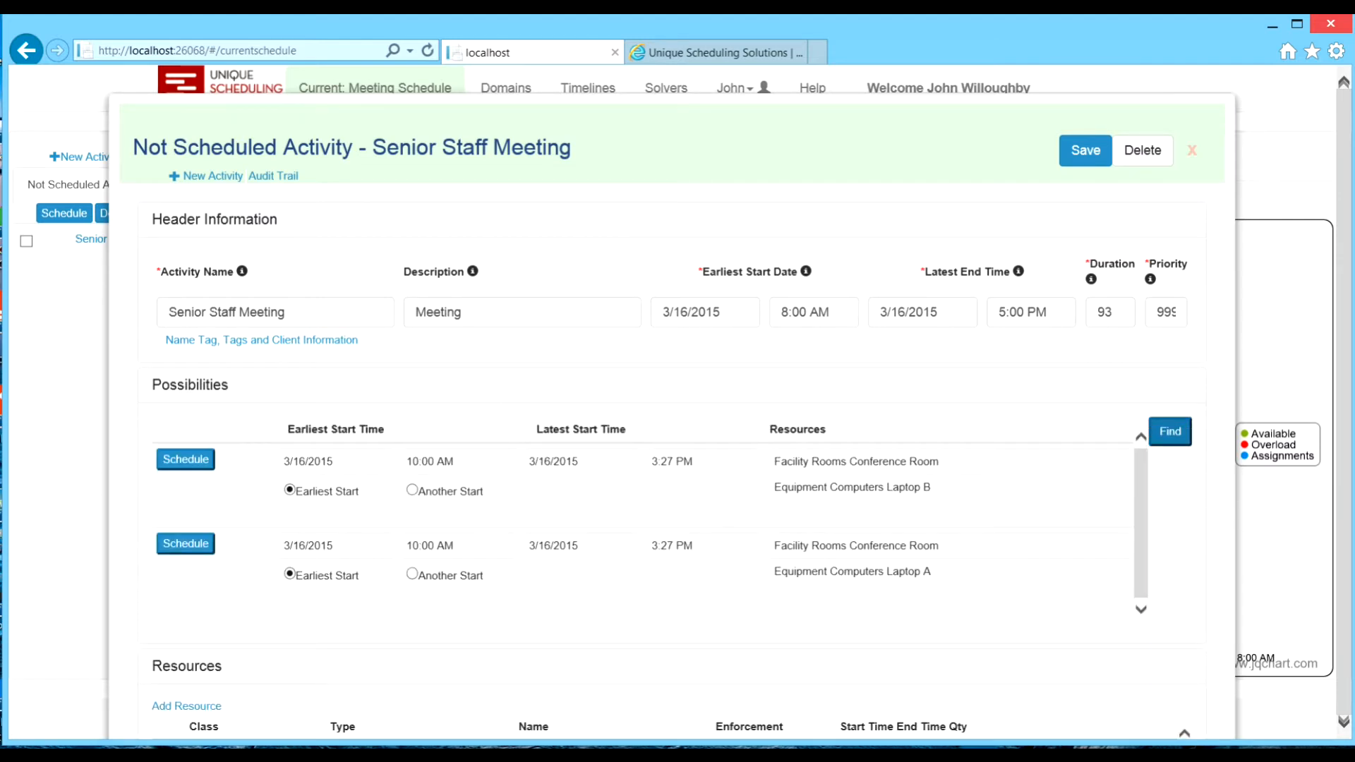
{"action": "left_click", "coordinate": [1085, 150]}
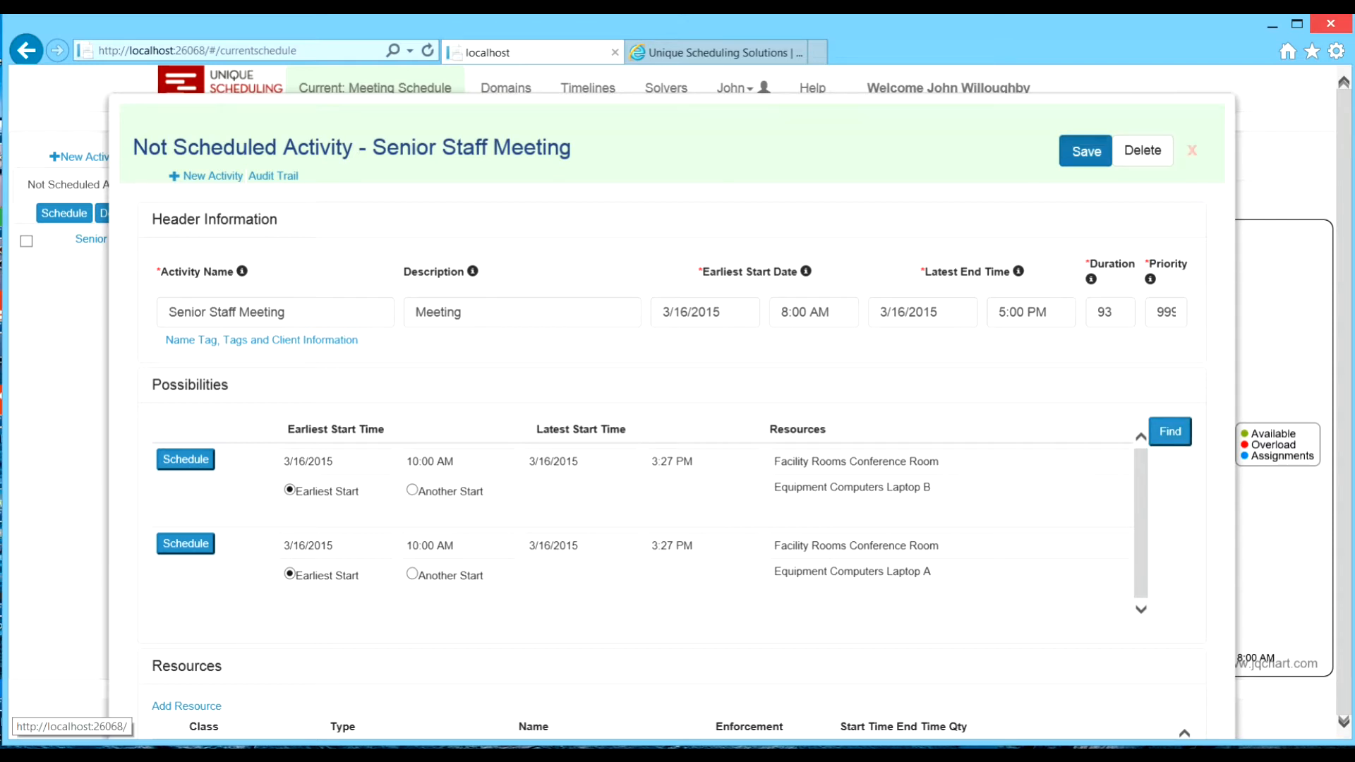
{"action": "left_click", "coordinate": [1193, 150]}
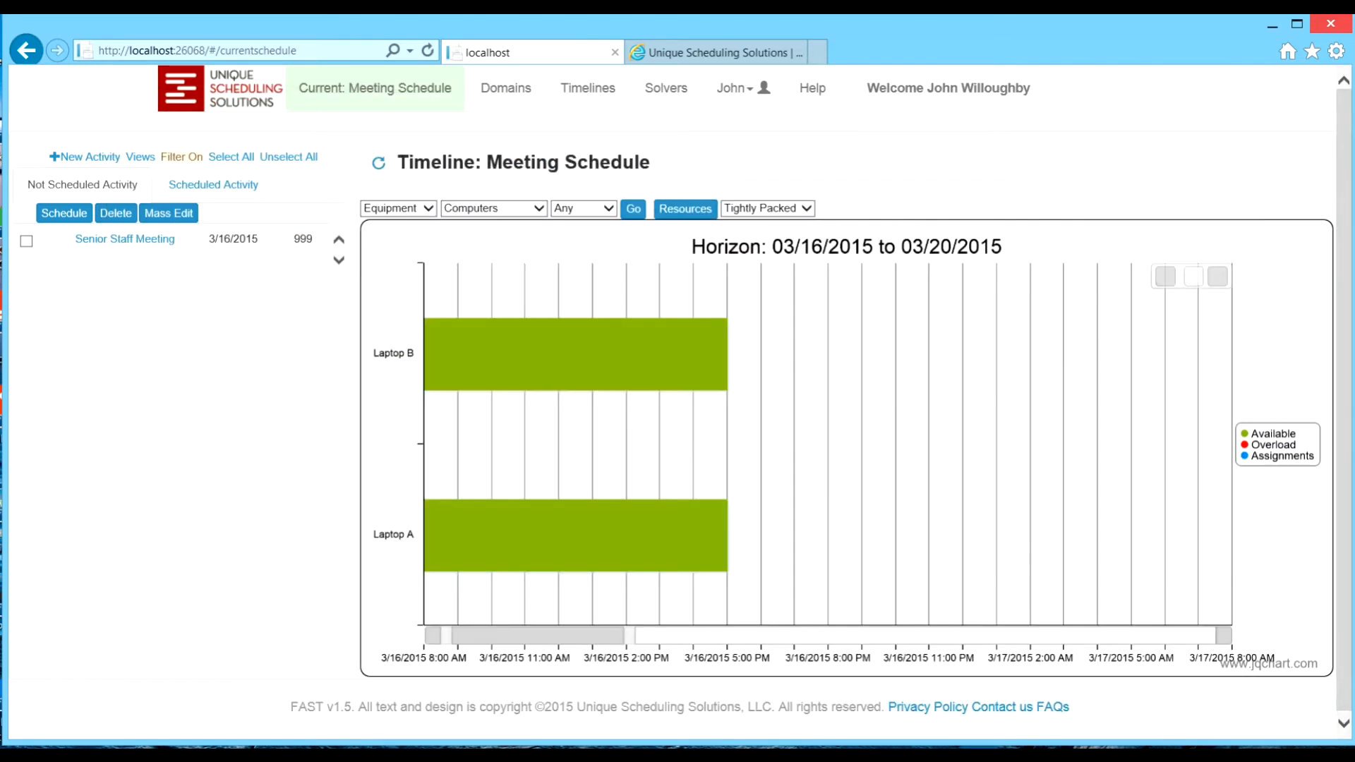
Schedule the not scheduled Senior Staff Meeting with its room and computer resources
{"action": "left_click", "coordinate": [26, 241]}
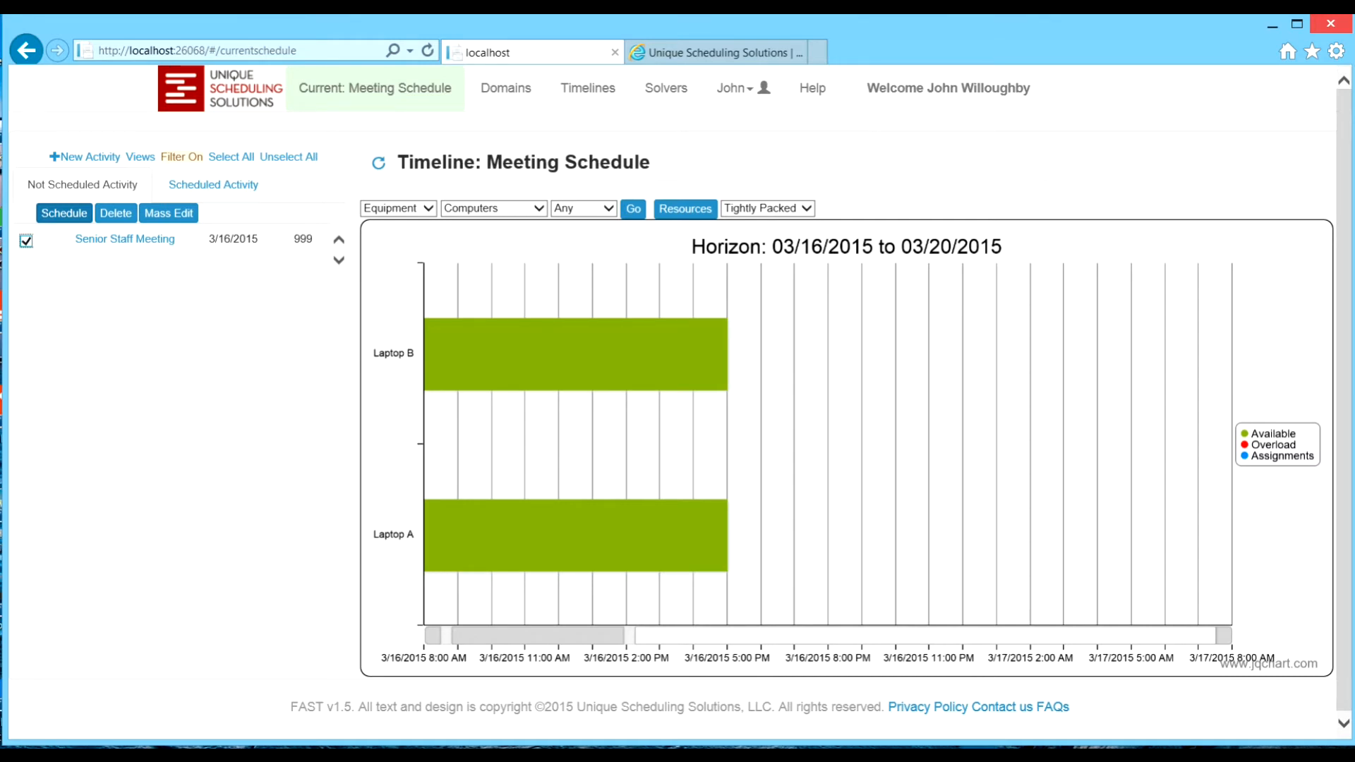
{"action": "left_click", "coordinate": [64, 213]}
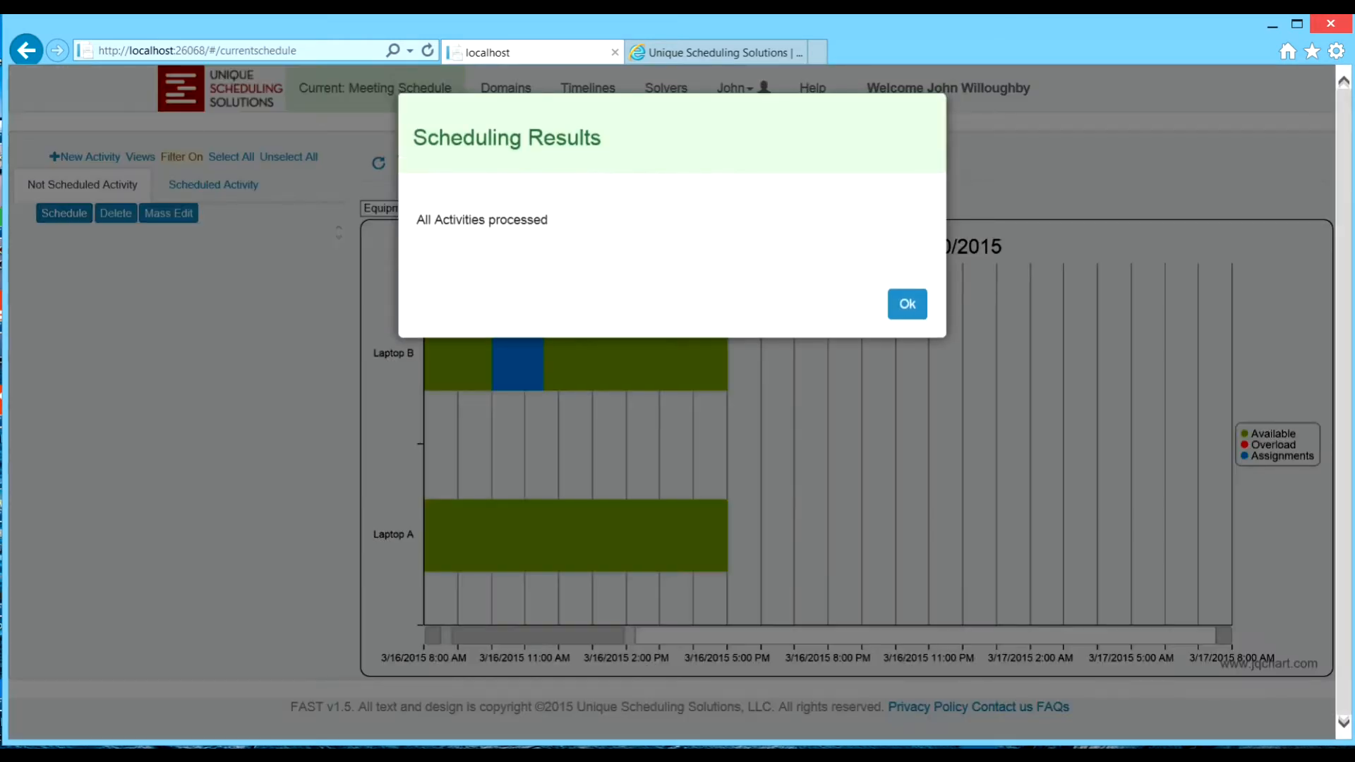
{"action": "left_click", "coordinate": [907, 304]}
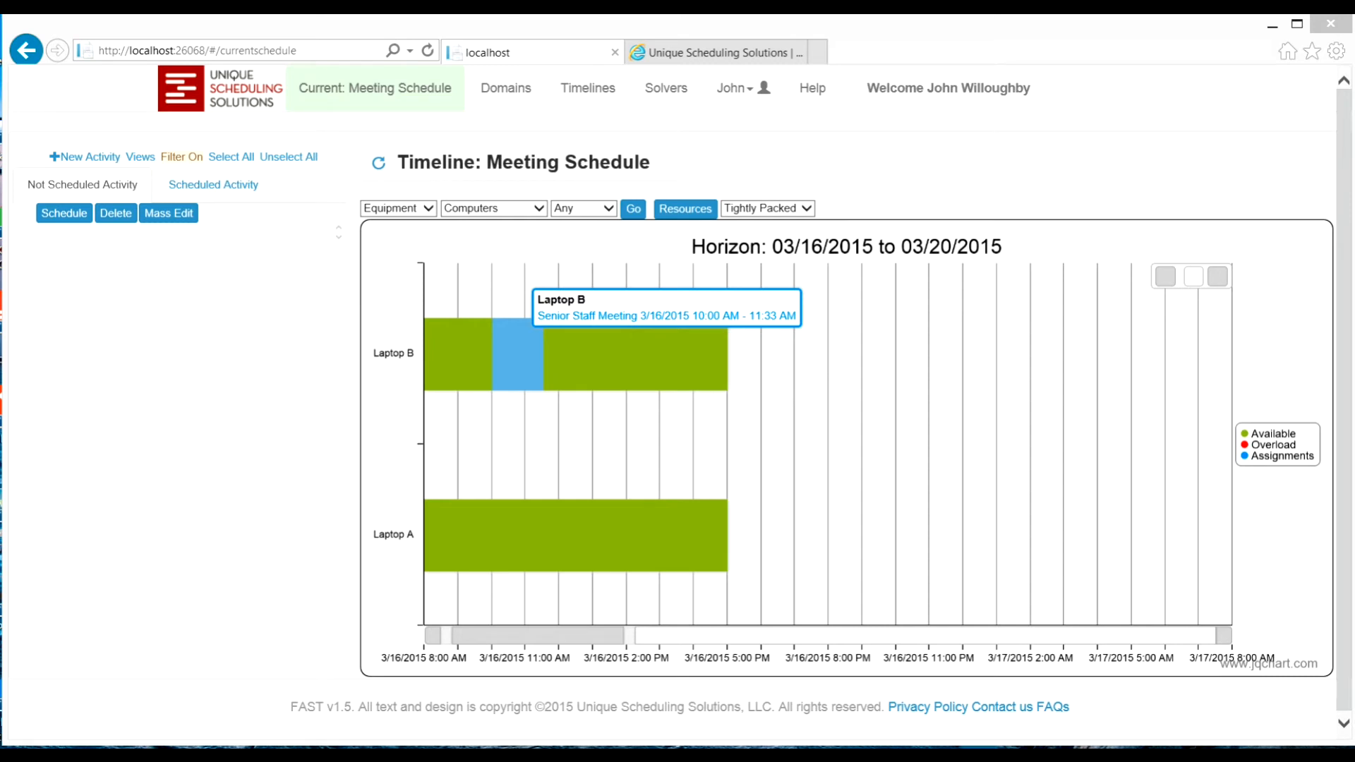
Unschedule Senior Staff Meeting from its Laptop B assignment and set its computer resource's start time to 45, saving the activity
{"action": "left_click", "coordinate": [517, 353]}
{"action": "left_click", "coordinate": [1127, 149]}
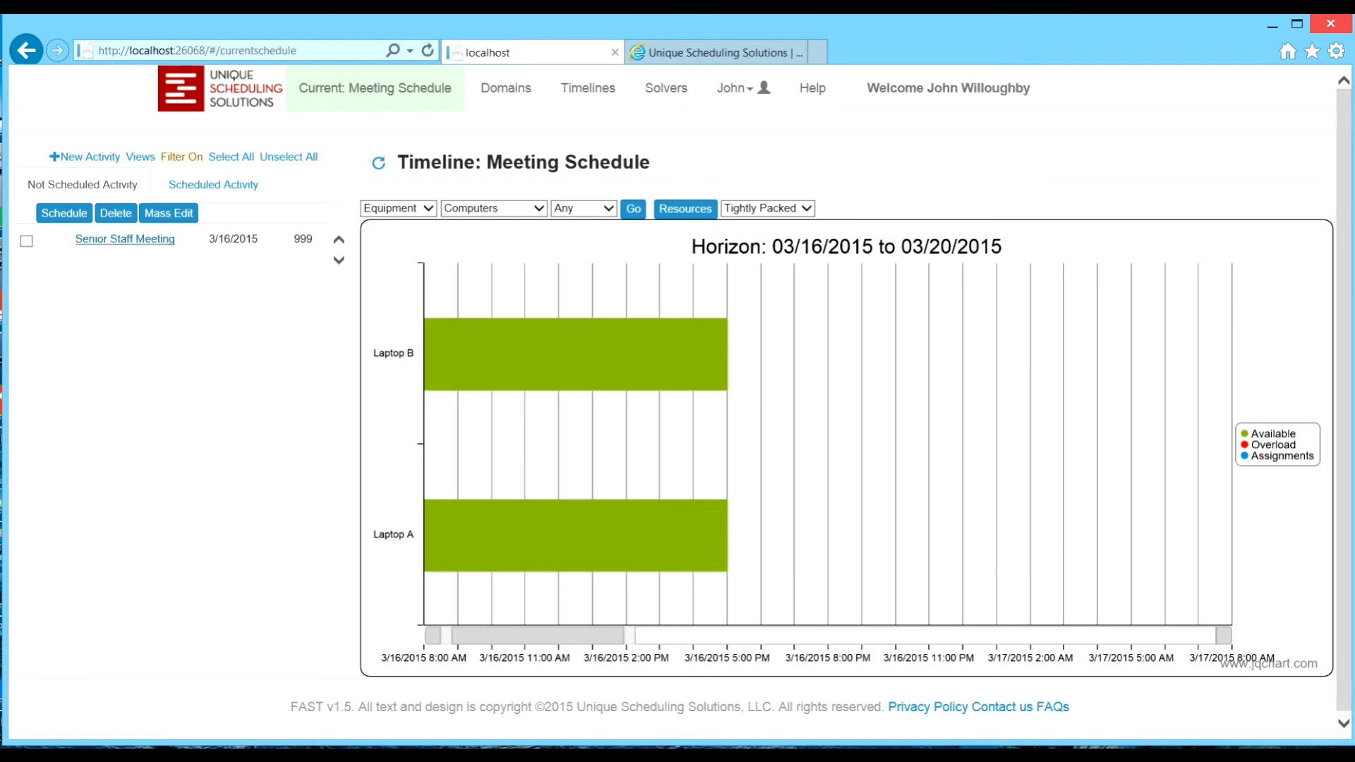
{"action": "left_click", "coordinate": [125, 239]}
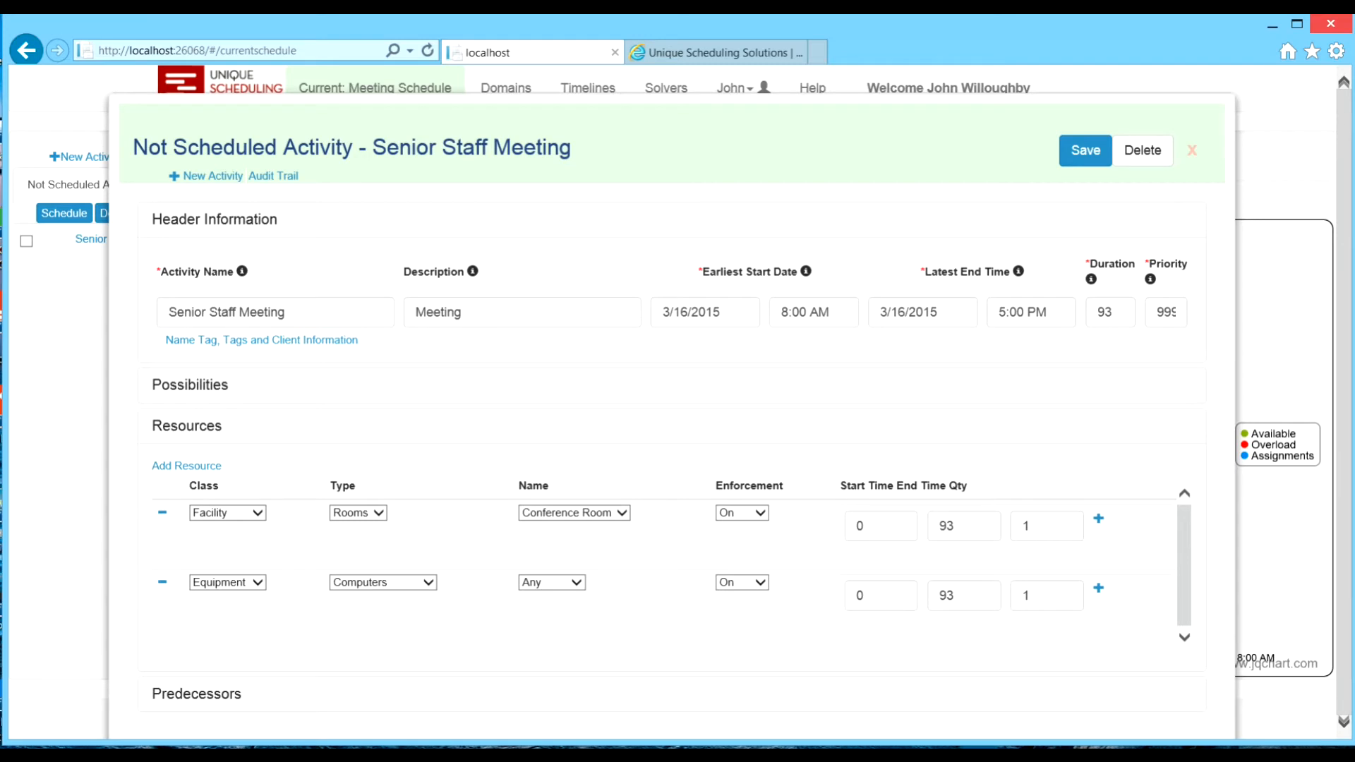
{"action": "double_click", "coordinate": [860, 596]}
{"action": "type", "text": "45"}
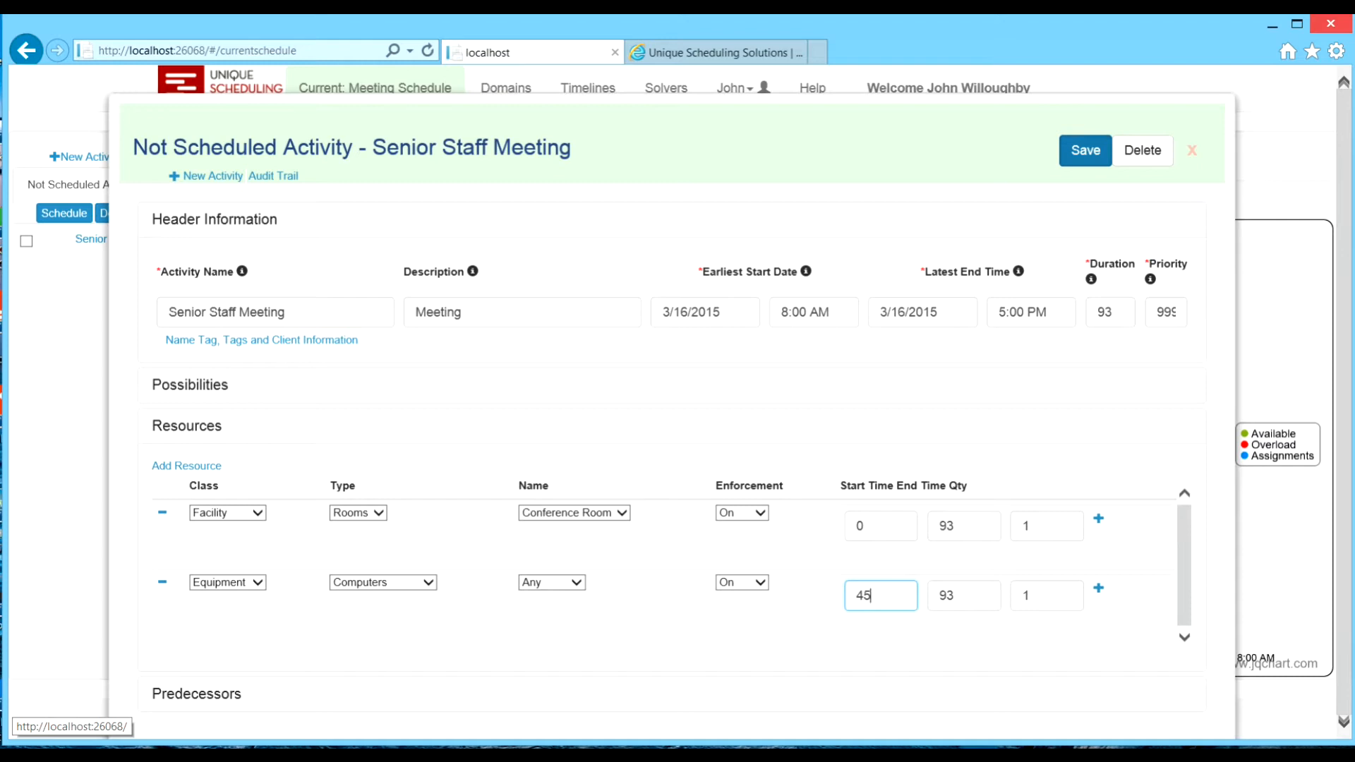
{"action": "left_click", "coordinate": [1086, 150]}
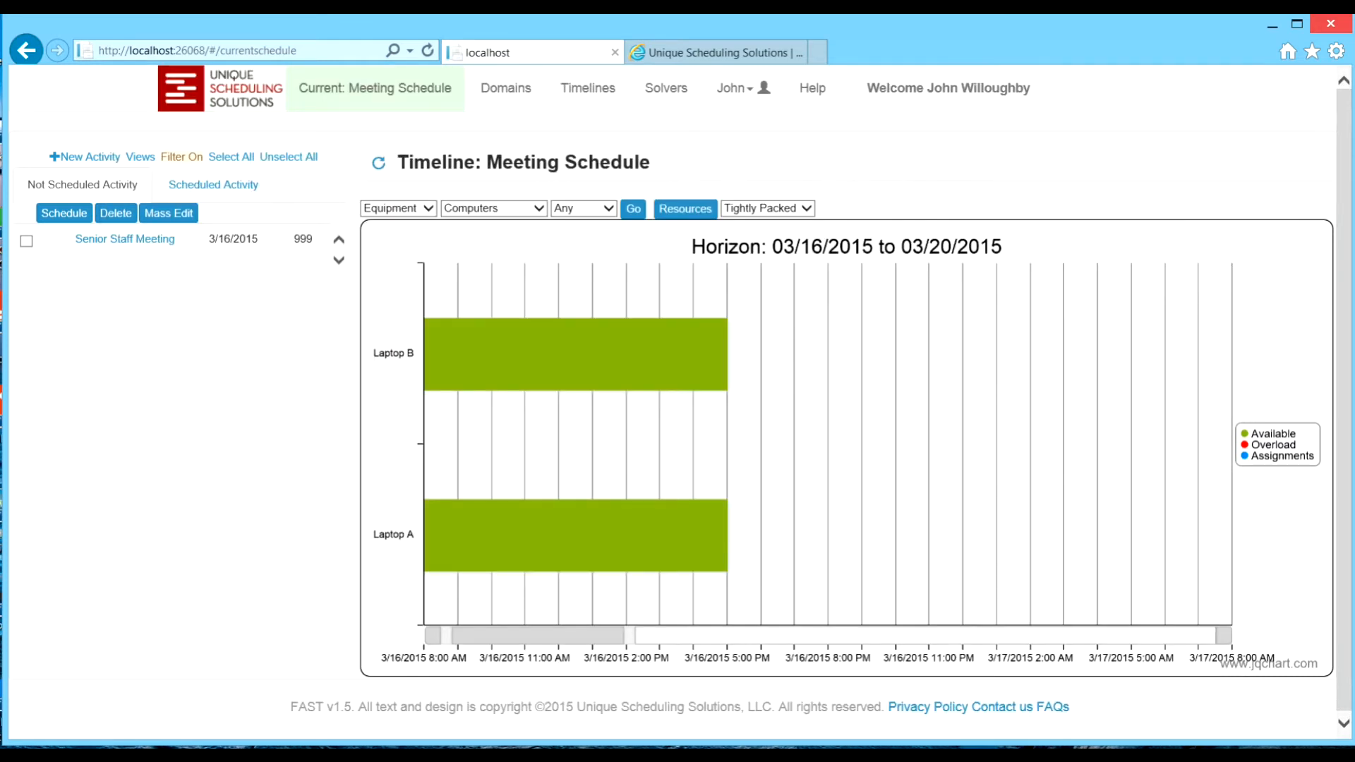
Schedule Senior Staff Meeting again with the changed computer start time
{"action": "left_click", "coordinate": [26, 241]}
{"action": "left_click", "coordinate": [64, 212]}
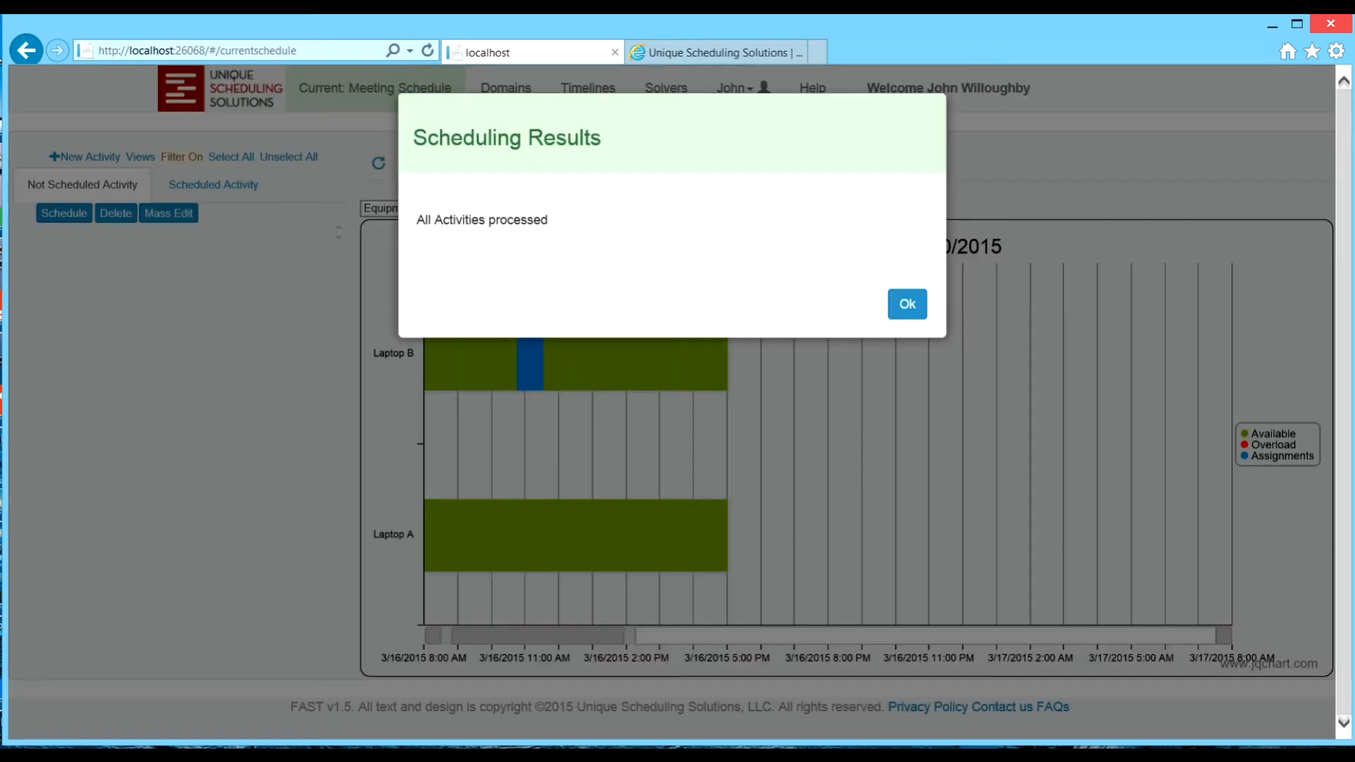
{"action": "left_click", "coordinate": [907, 304]}
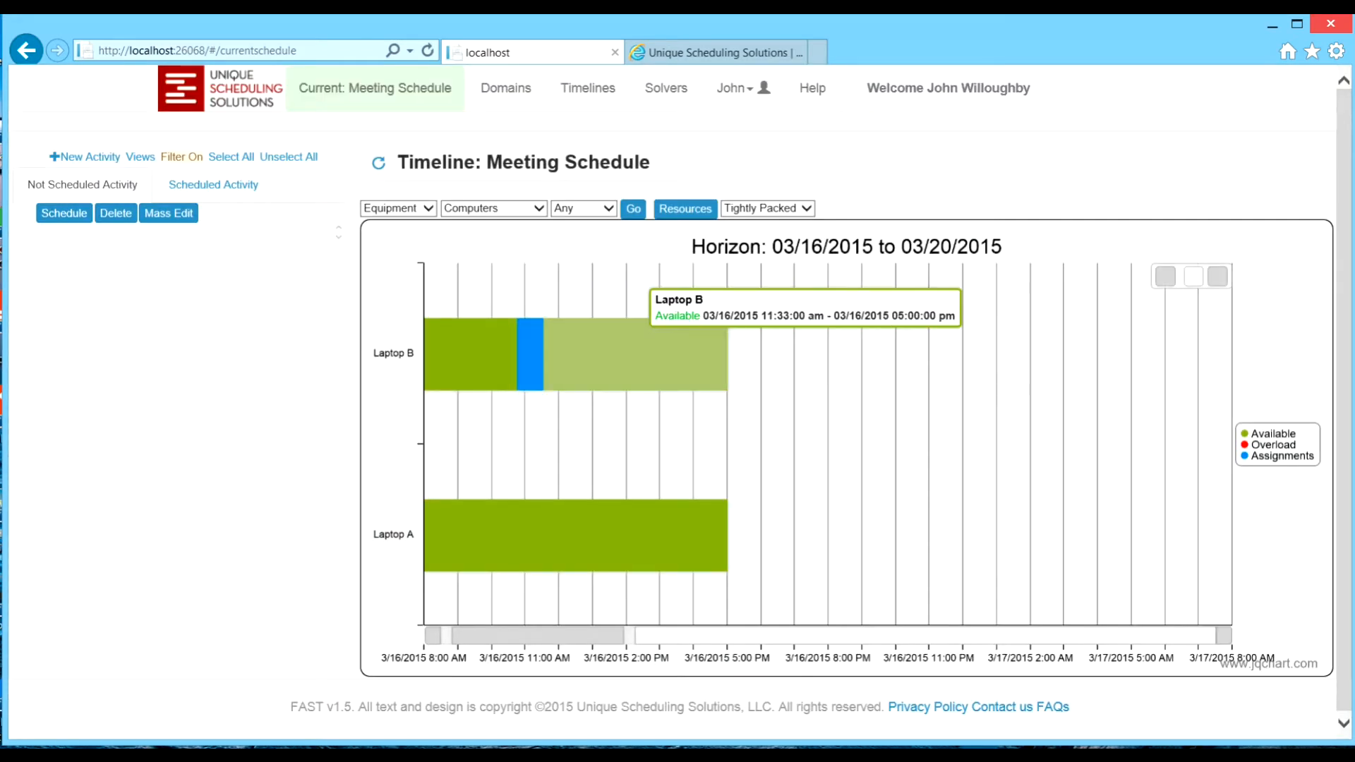
Open Laptop B's resource details from its available time on the timeline and examine its profile chart
{"action": "left_click", "coordinate": [637, 343]}
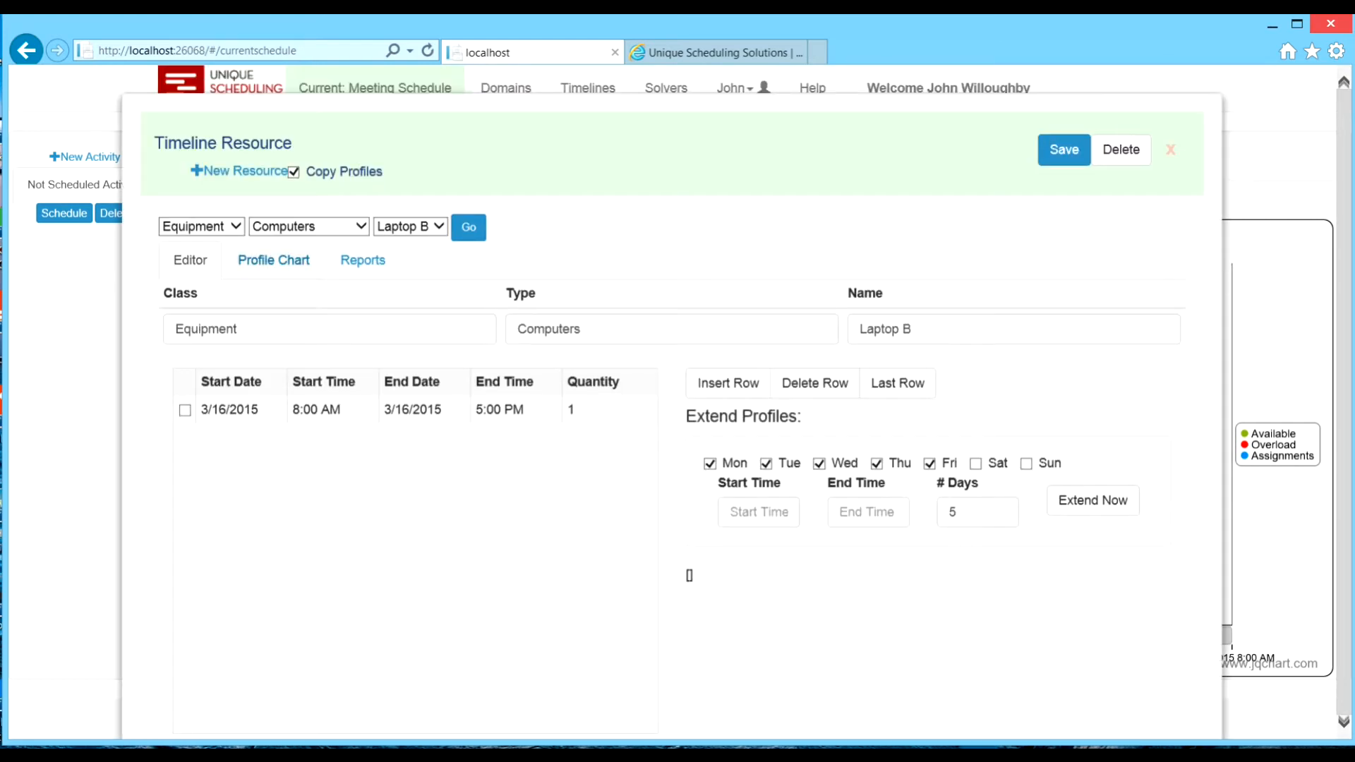
{"action": "left_click", "coordinate": [274, 260]}
{"action": "mouse_move", "coordinate": [318, 325]}
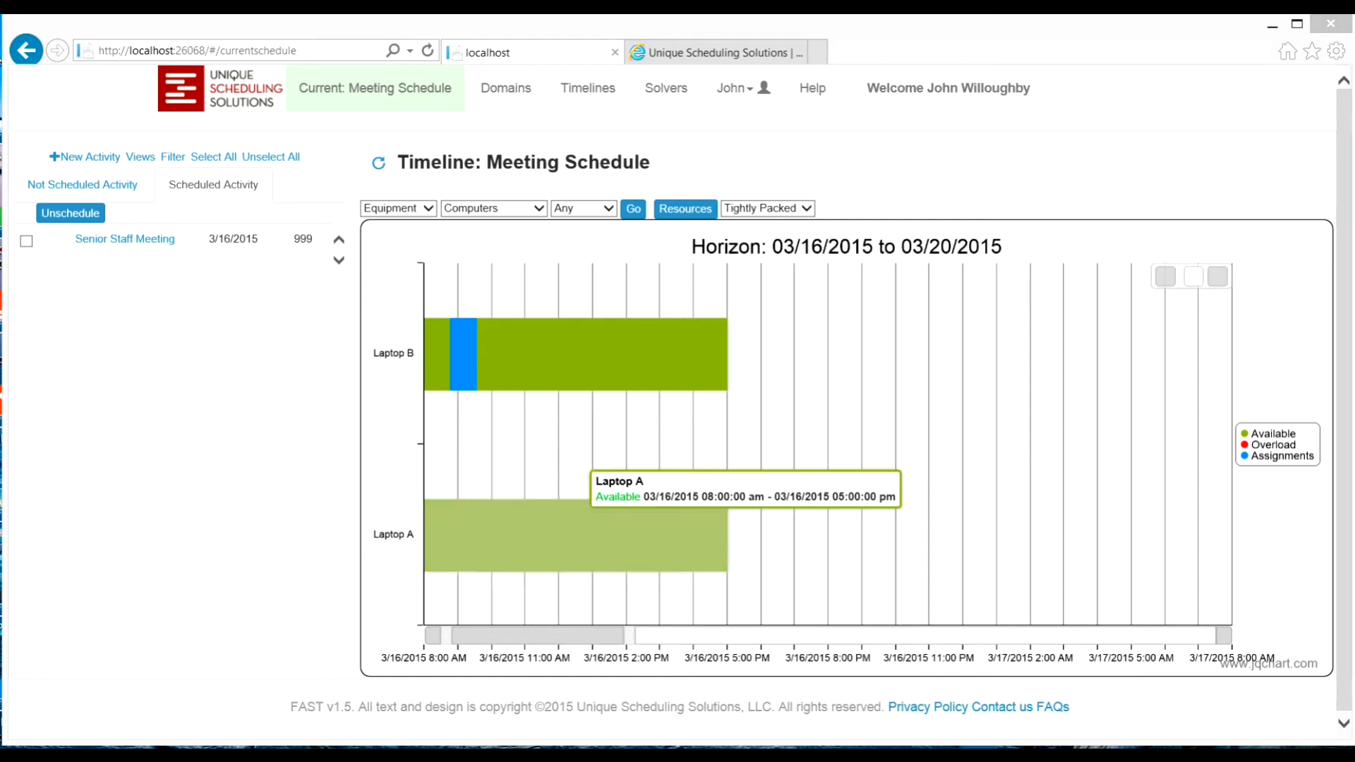
Unschedule Senior Staff Meeting from its Laptop B assignment on the timeline and show the not scheduled activities
{"action": "left_click", "coordinate": [464, 354]}
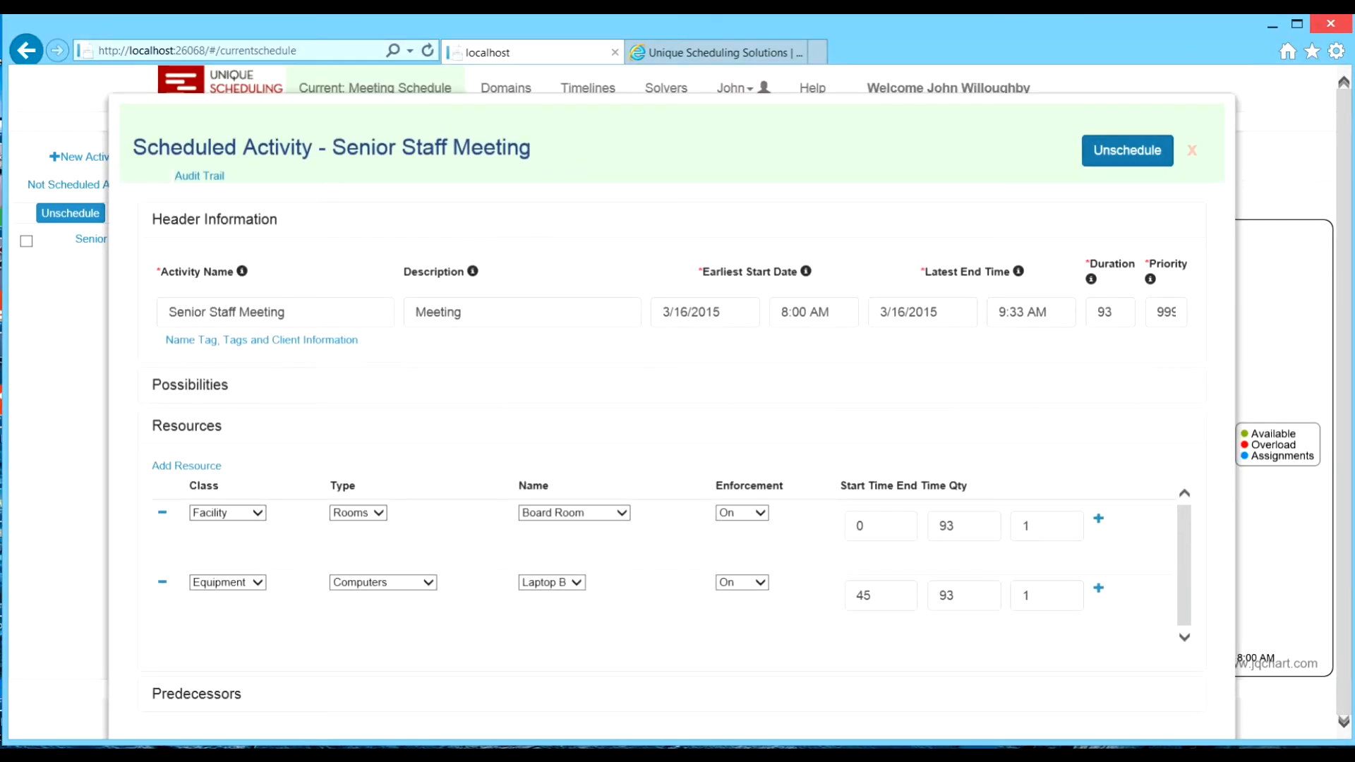
{"action": "left_click", "coordinate": [1125, 148]}
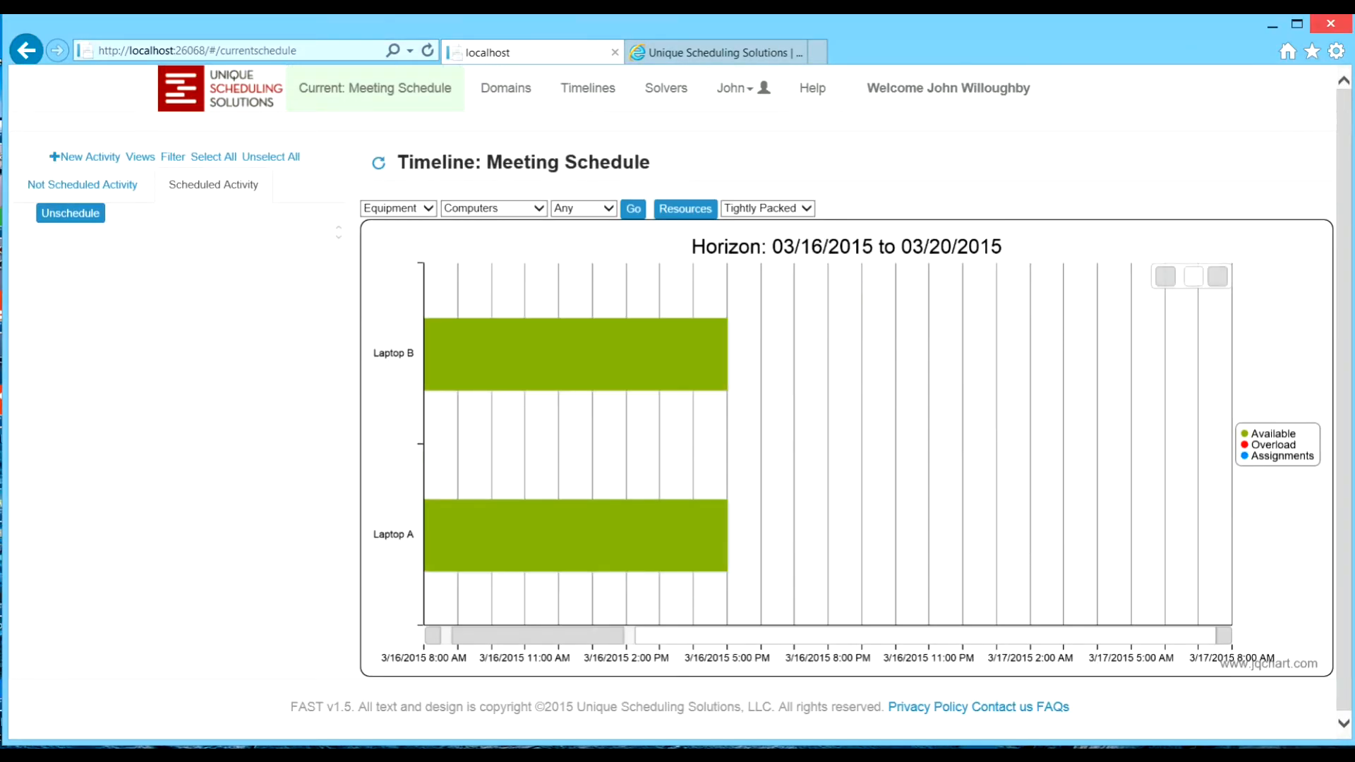
{"action": "left_click", "coordinate": [82, 185]}
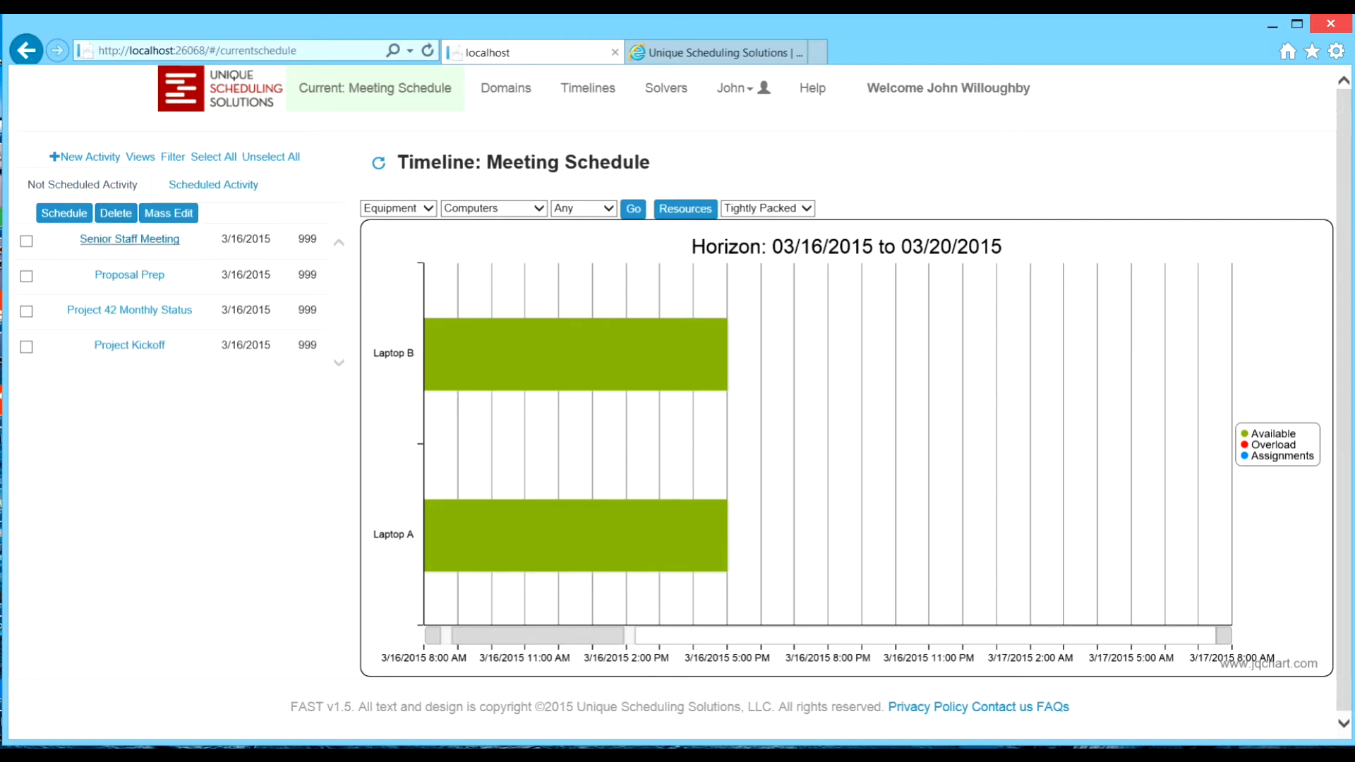
{"action": "left_click", "coordinate": [129, 239]}
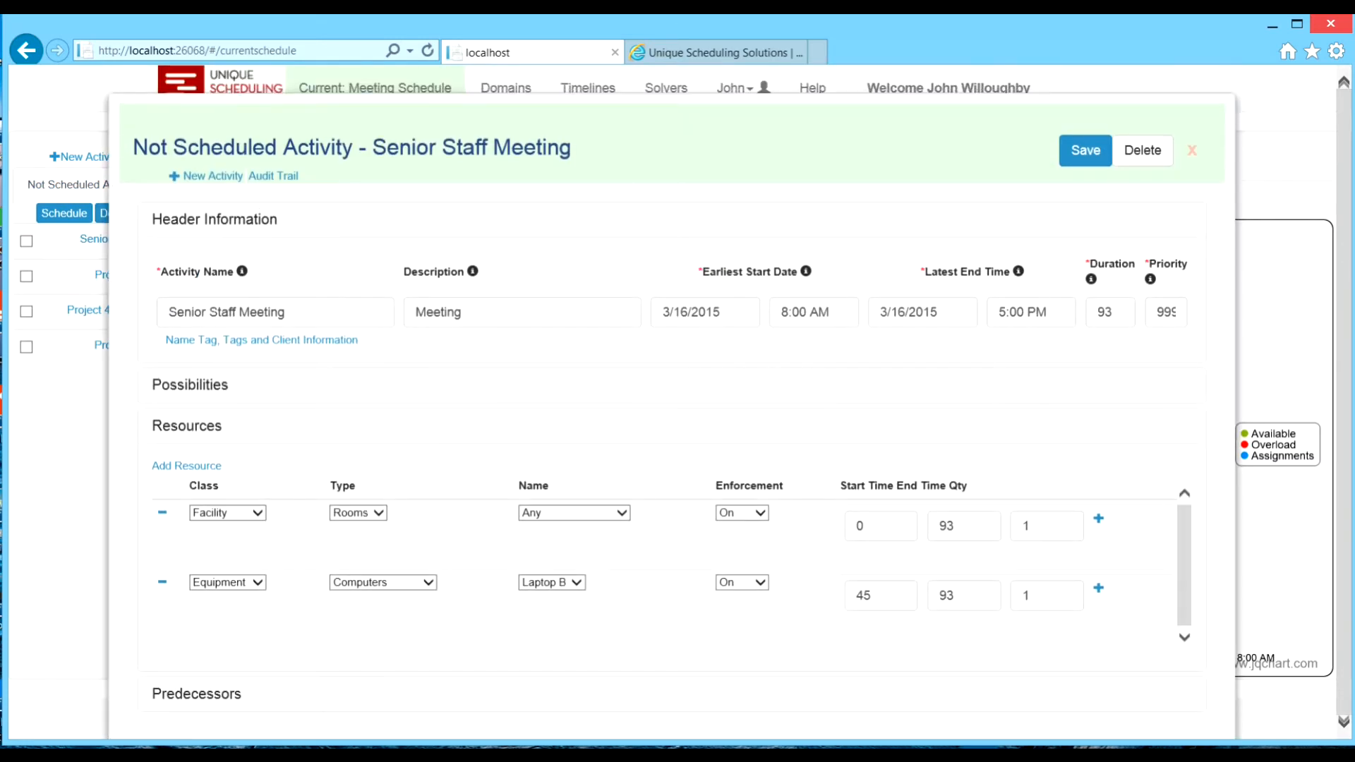
{"action": "left_click", "coordinate": [551, 583]}
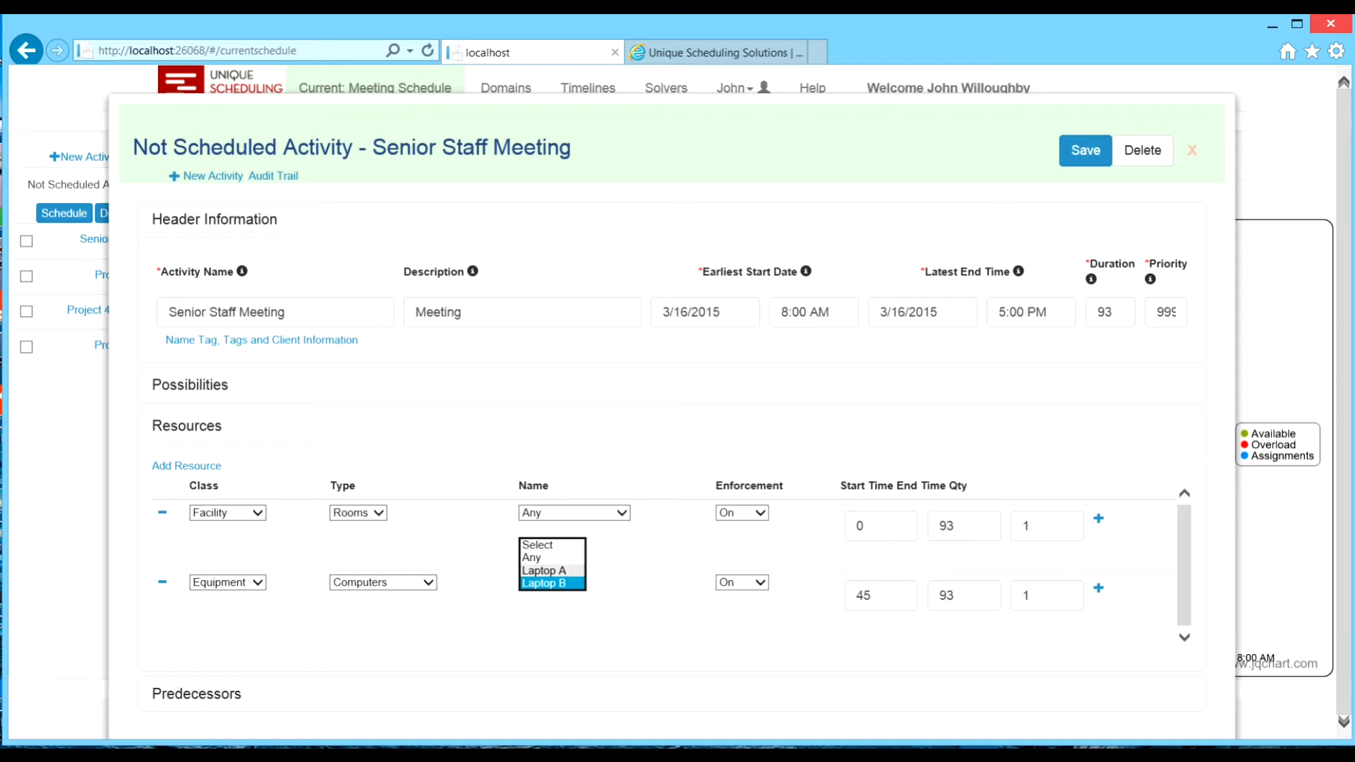
{"action": "left_click", "coordinate": [537, 554]}
{"action": "left_click", "coordinate": [1085, 151]}
{"action": "left_click", "coordinate": [1192, 150]}
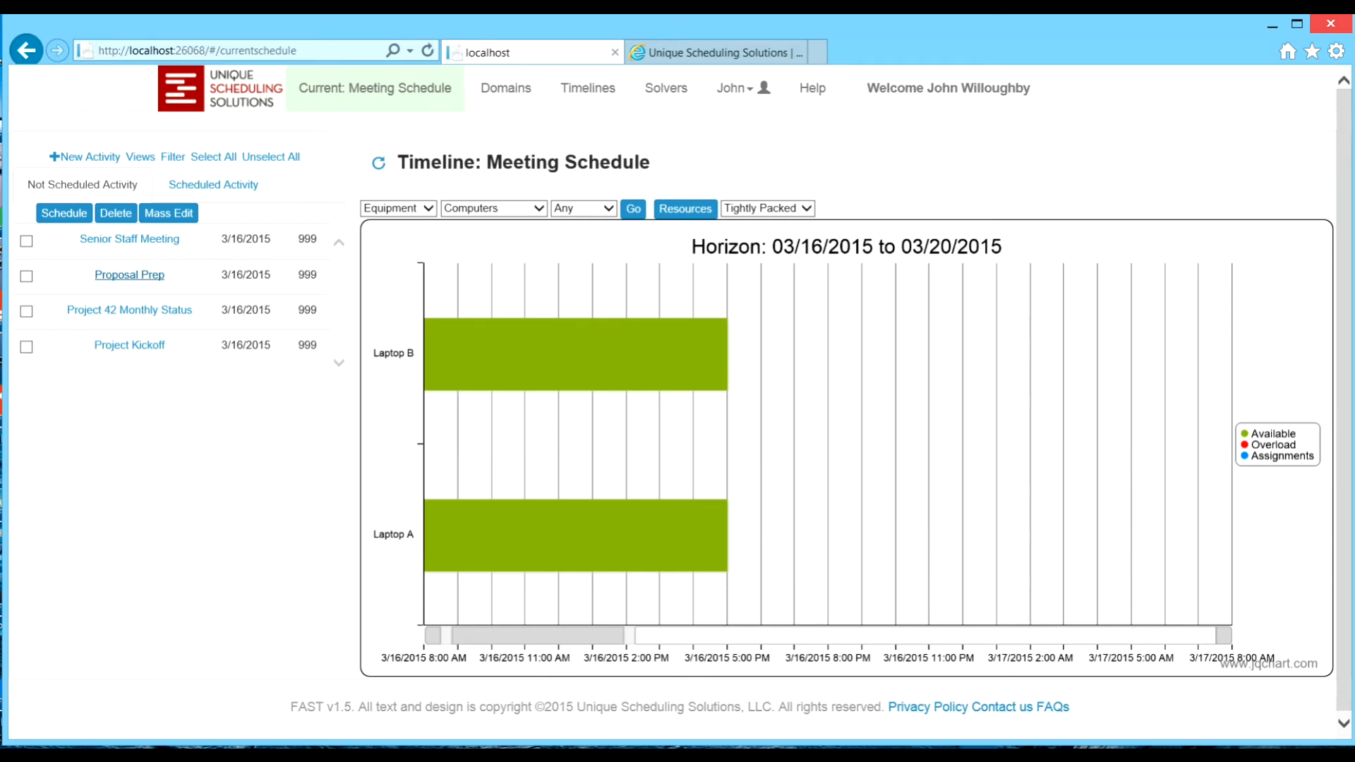
Review the durations and resources of Proposal Prep, Project 42 Monthly Status and Senior Staff Meeting
{"action": "left_click", "coordinate": [129, 275]}
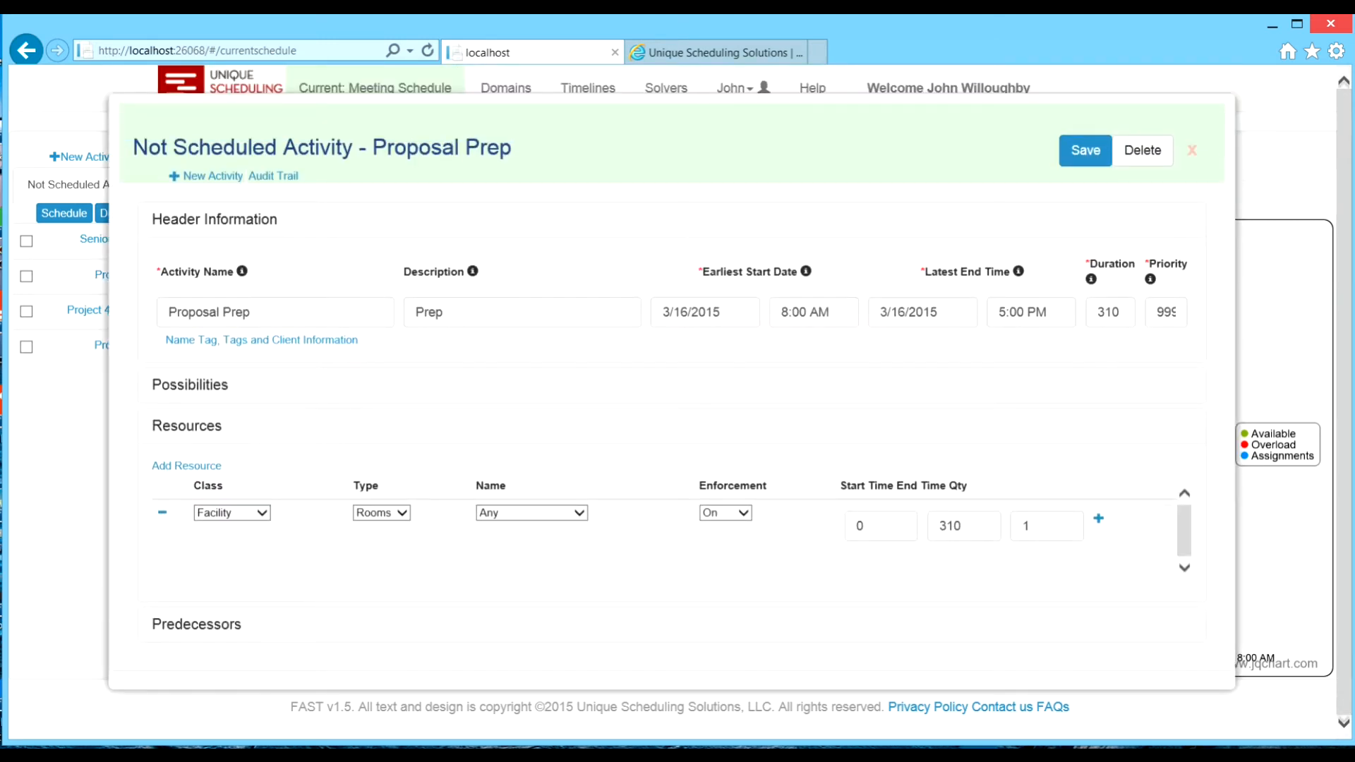
{"action": "left_click", "coordinate": [1193, 150]}
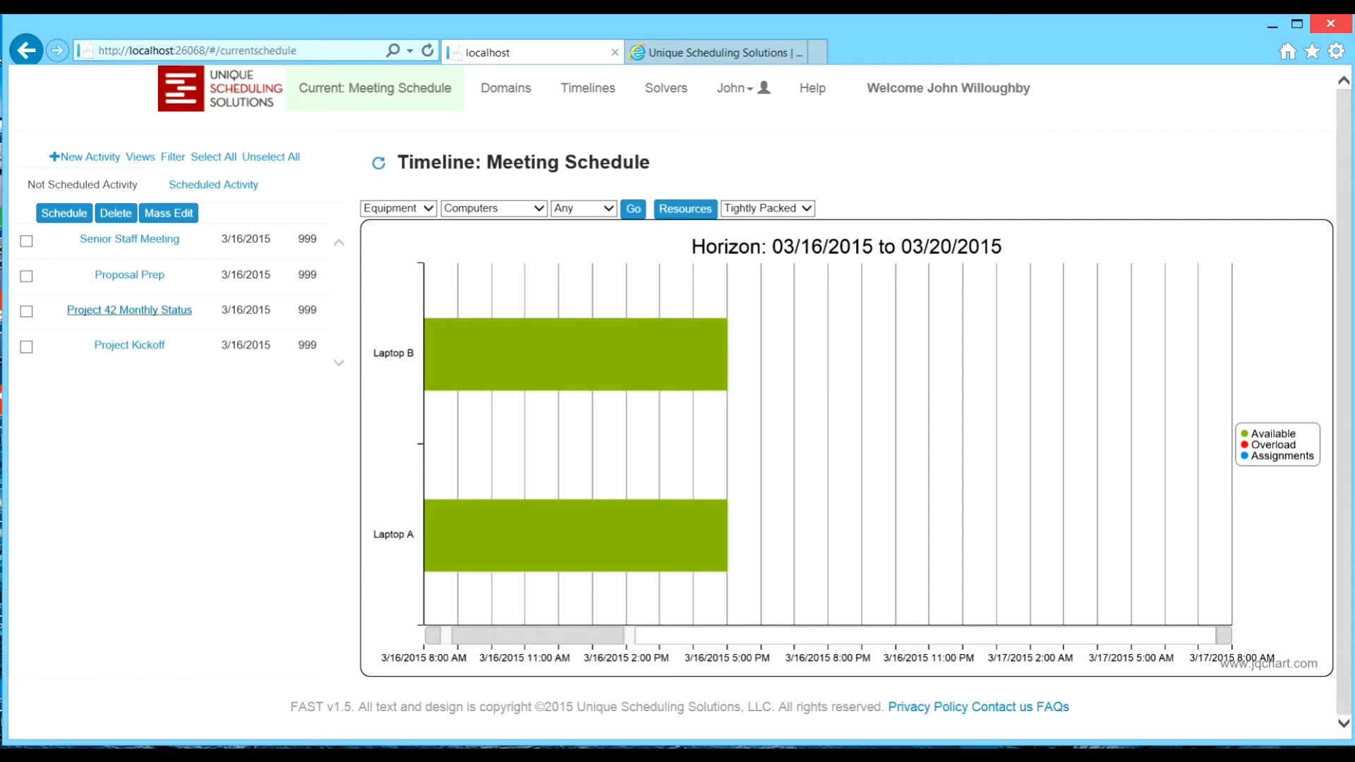
{"action": "left_click", "coordinate": [129, 310]}
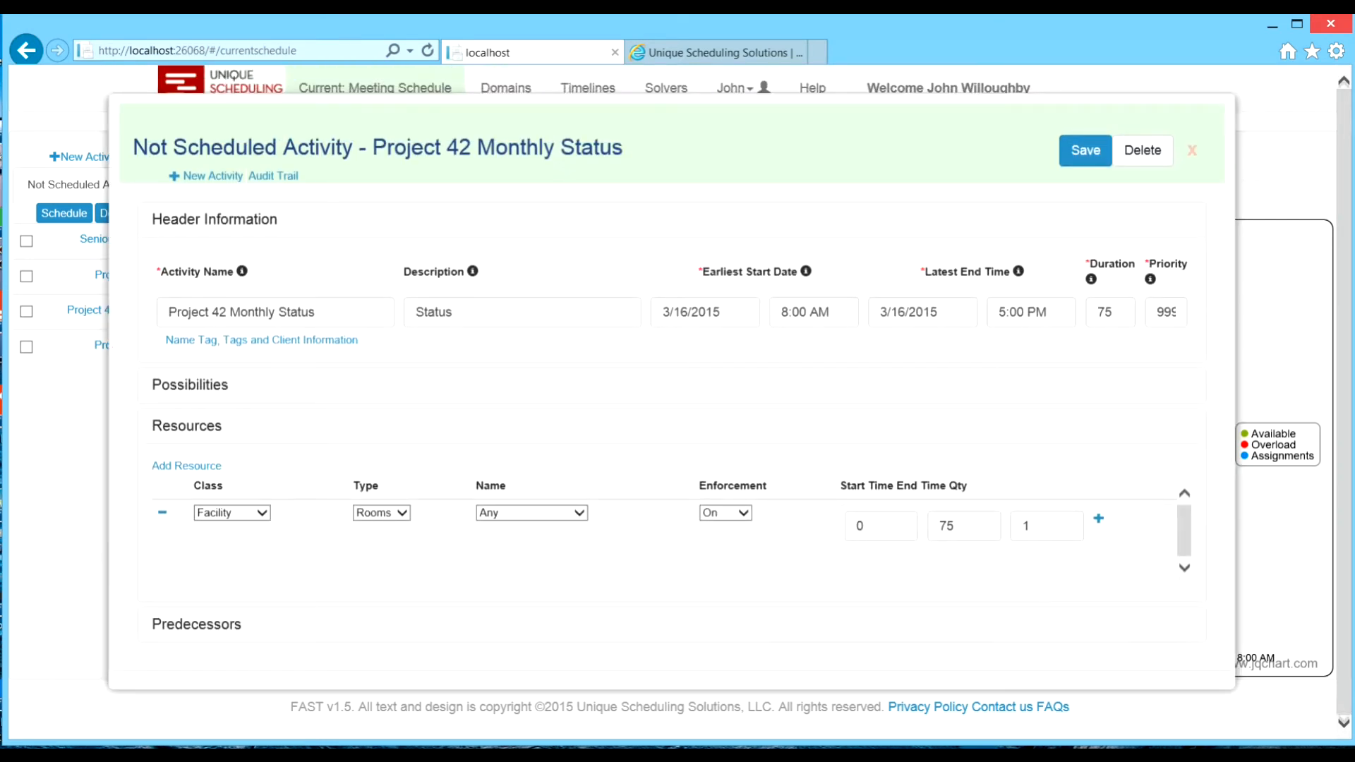
{"action": "left_click", "coordinate": [1192, 150]}
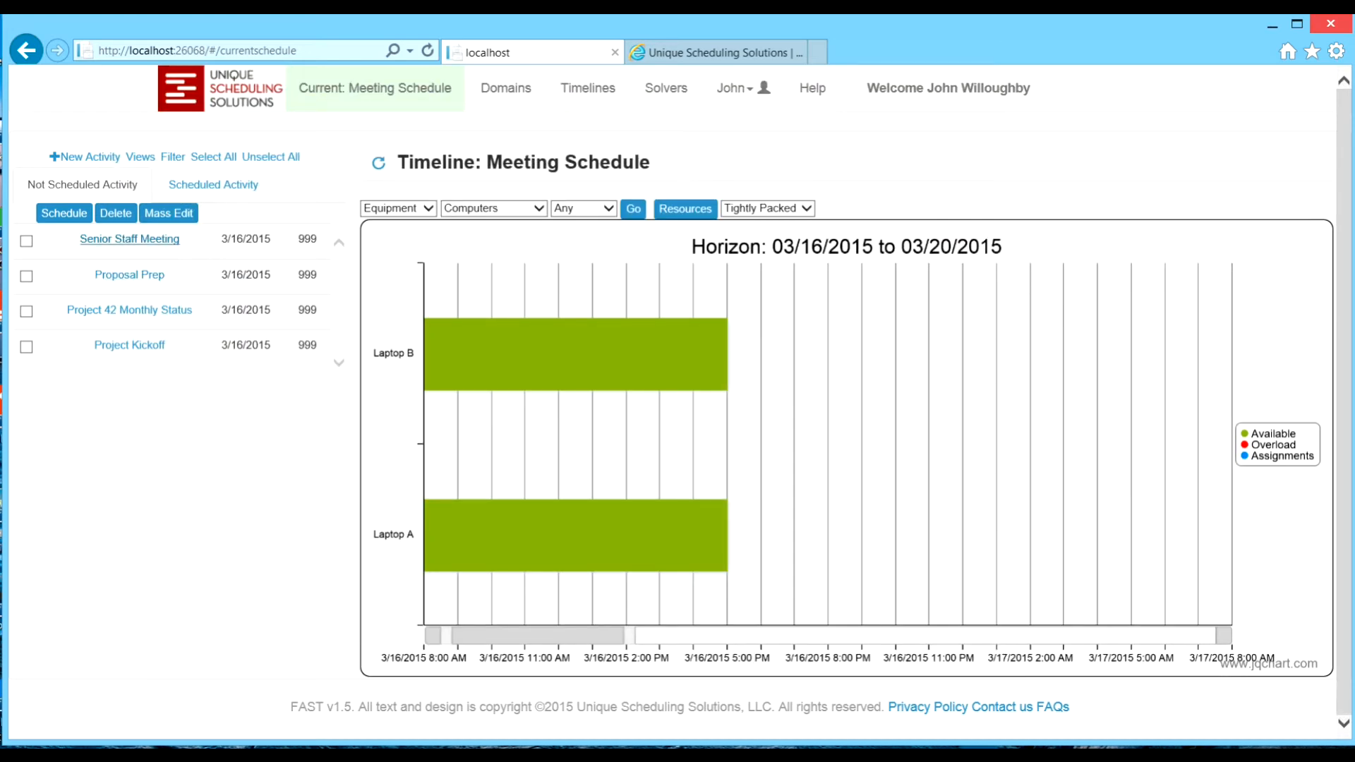
{"action": "left_click", "coordinate": [129, 239]}
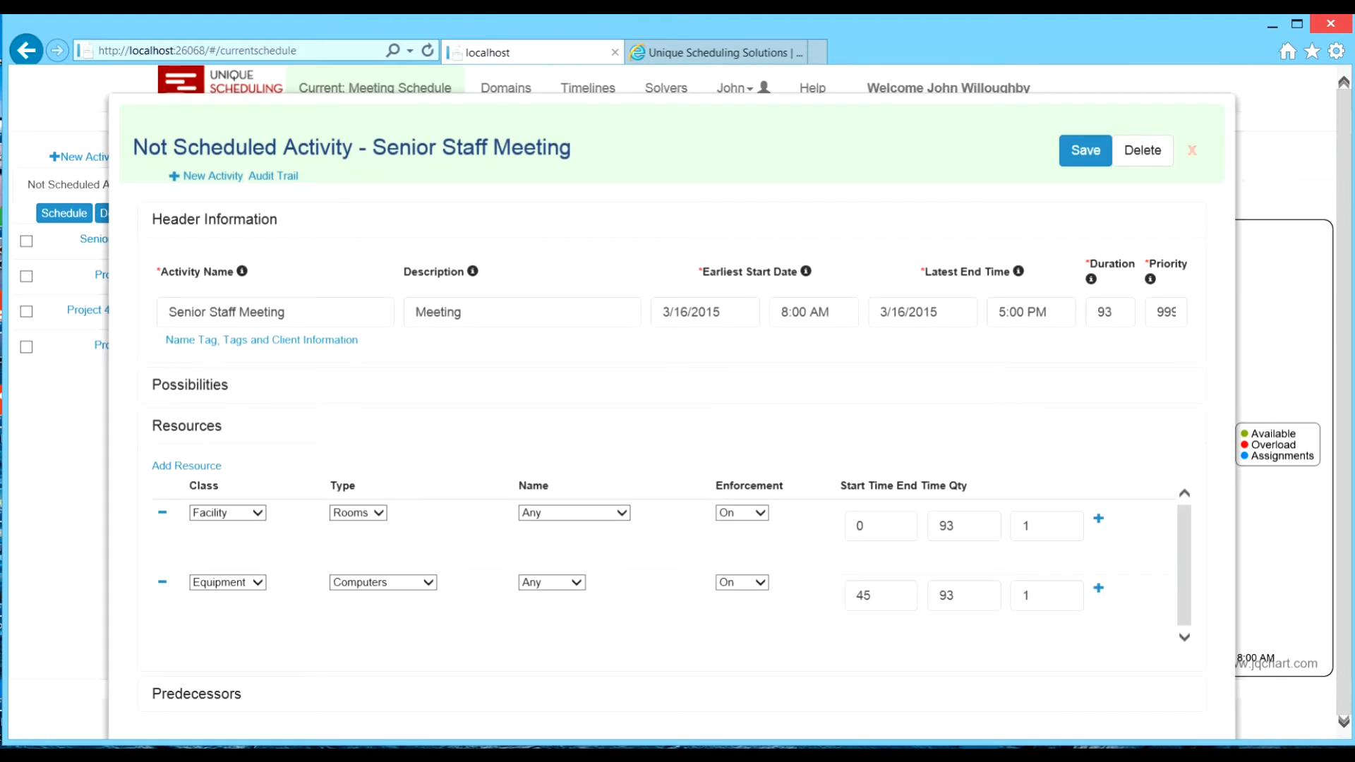
{"action": "left_click", "coordinate": [1192, 150]}
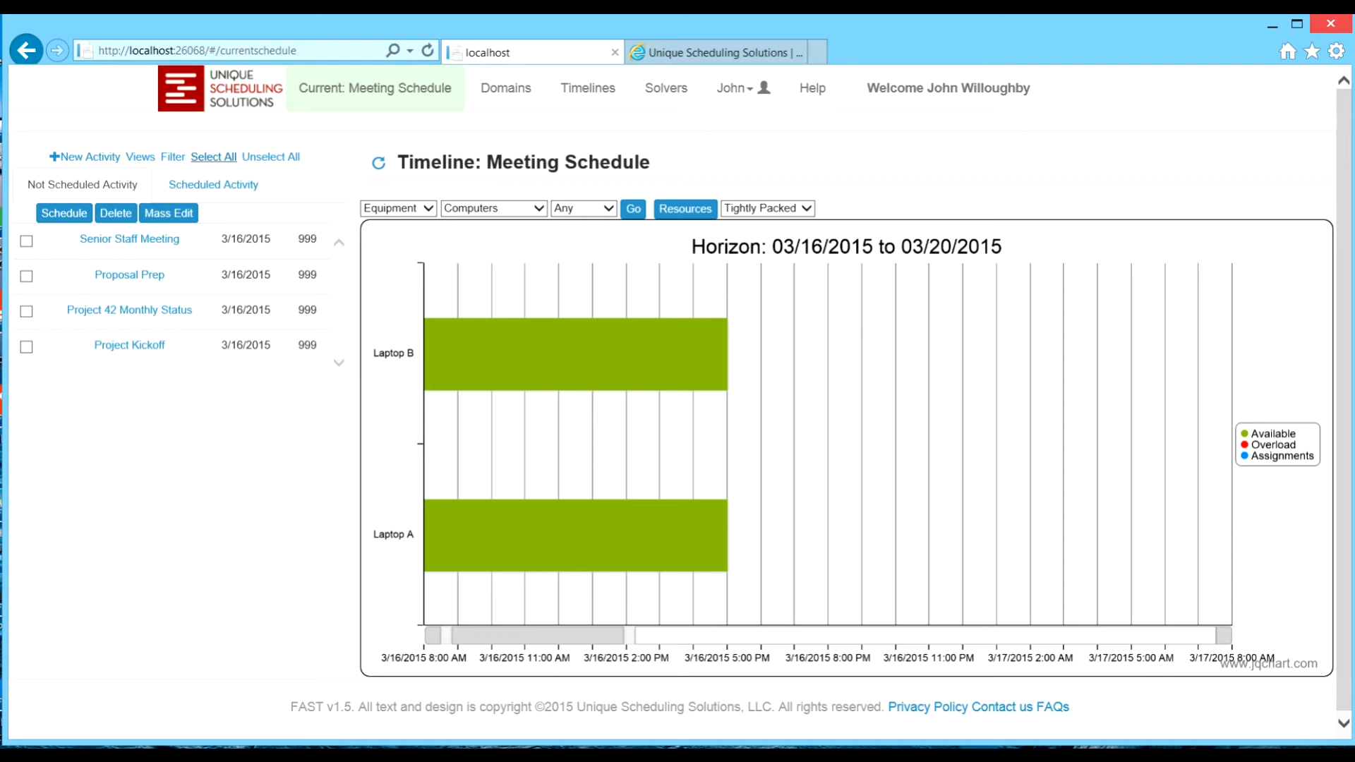
Select all not scheduled activities and find Senior Staff Meeting's possibilities, examining the available room and laptop combinations
{"action": "left_click", "coordinate": [213, 157]}
{"action": "left_click", "coordinate": [129, 239]}
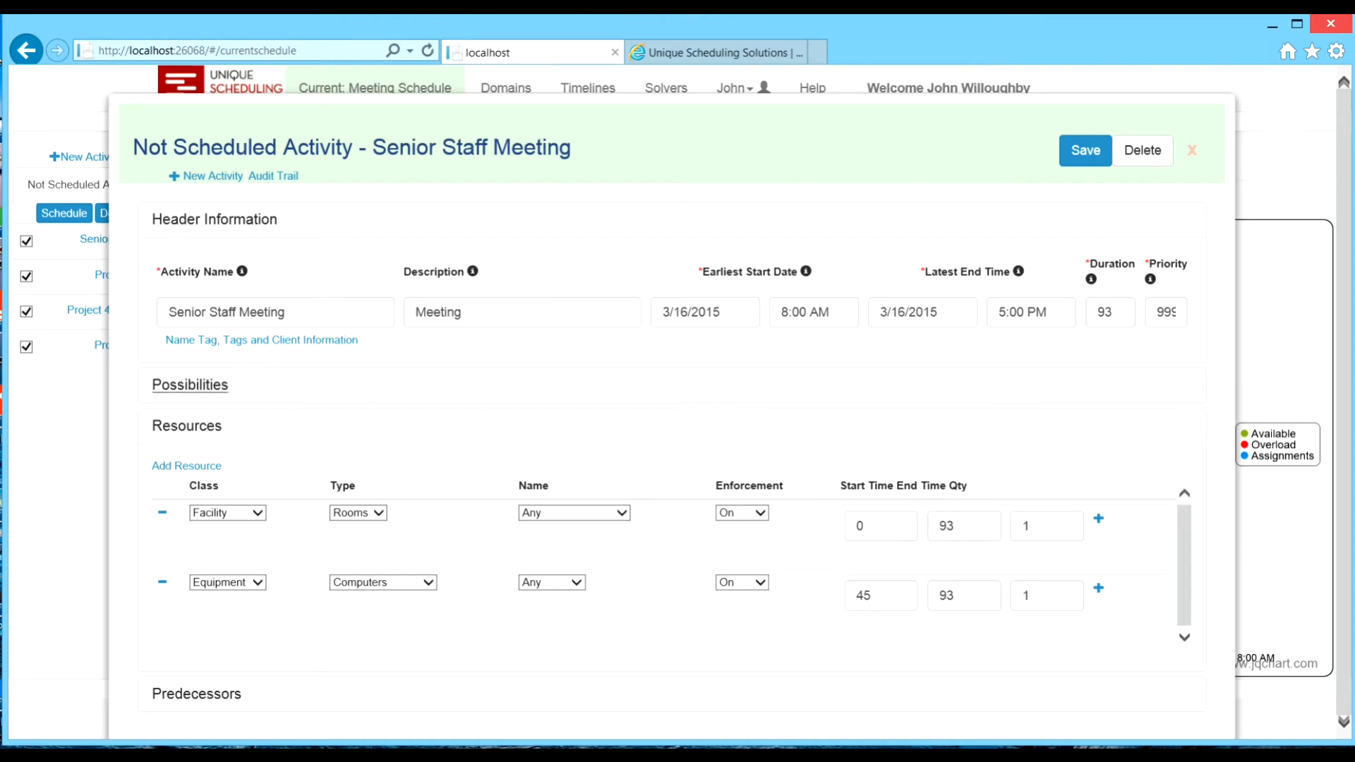
{"action": "left_click", "coordinate": [190, 385]}
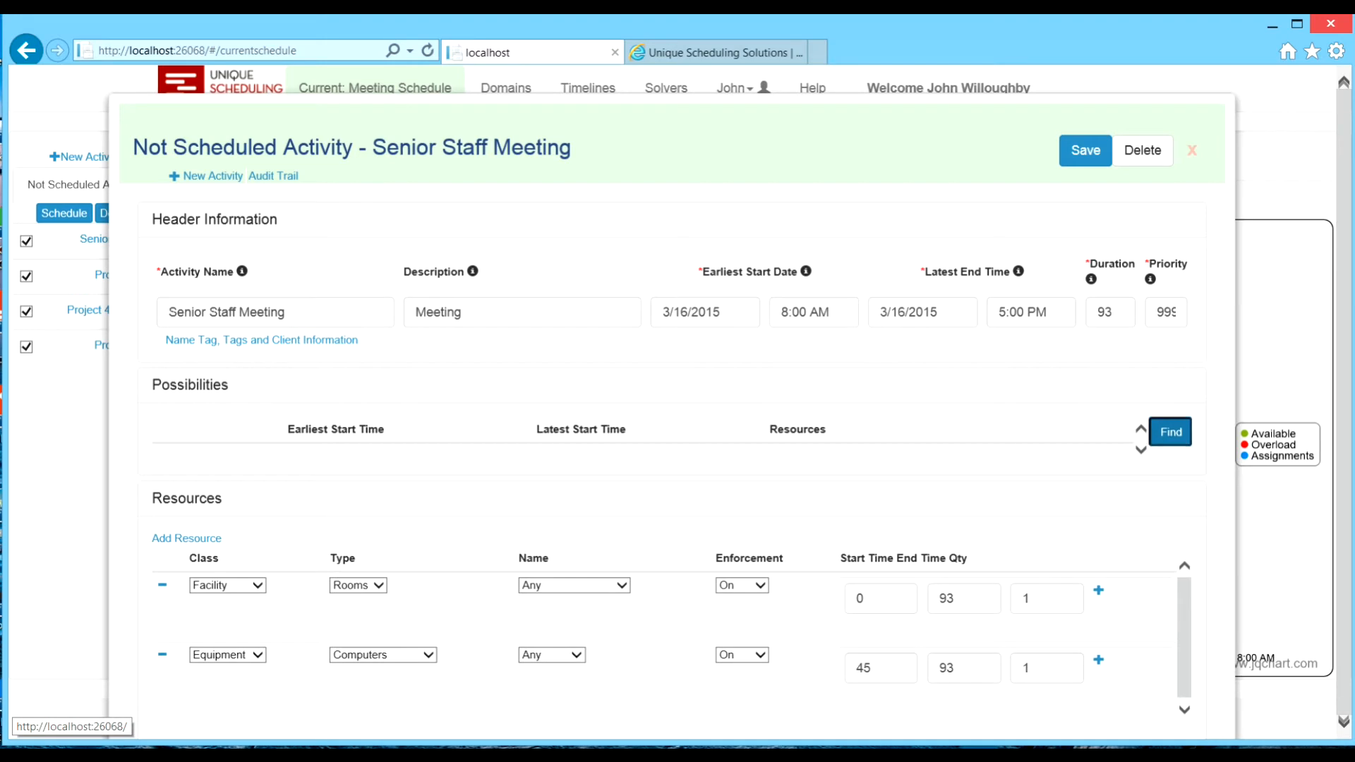
{"action": "mouse_move", "coordinate": [1141, 494]}
{"action": "left_mouse_down"}
{"action": "mouse_move", "coordinate": [1140, 541]}
{"action": "mouse_move", "coordinate": [1141, 495]}
{"action": "left_mouse_up"}
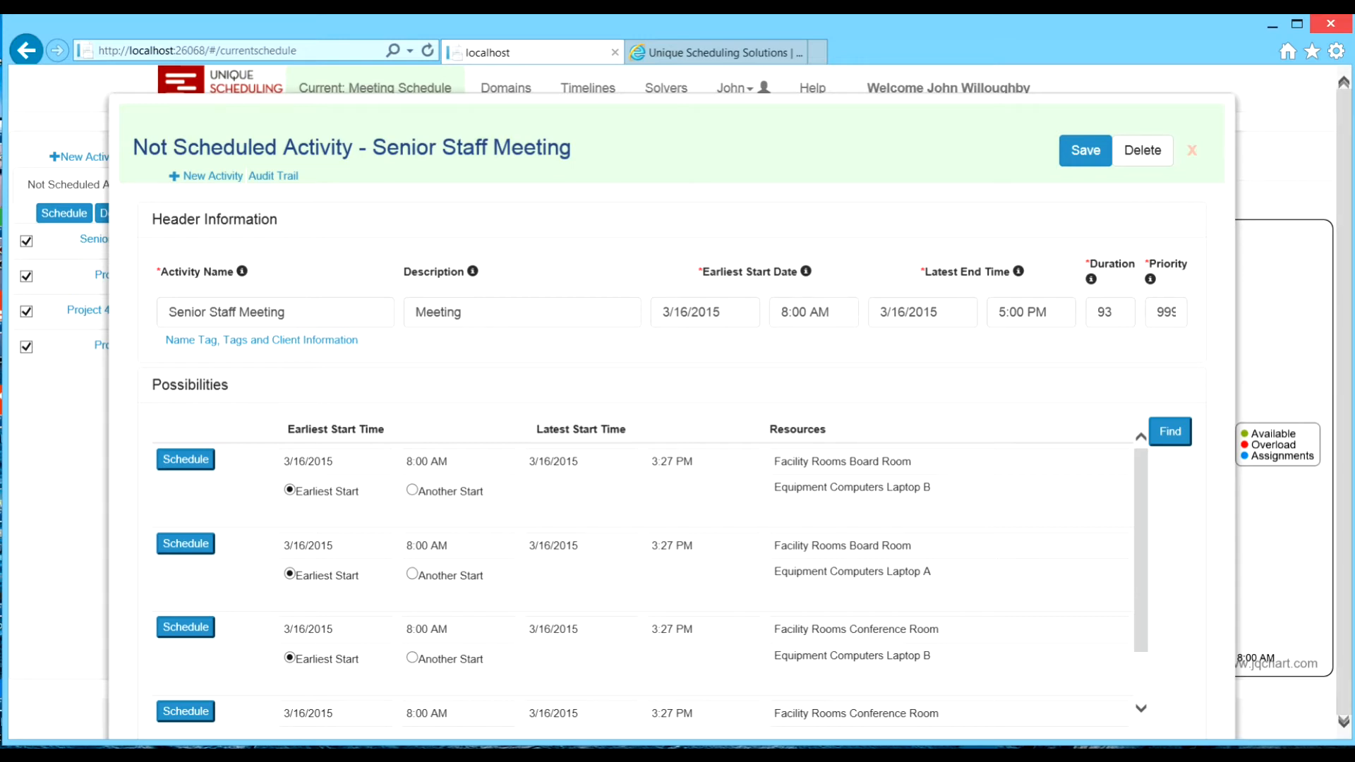
{"action": "left_click_drag", "start_coordinate": [1141, 549], "coordinate": [1141, 597]}
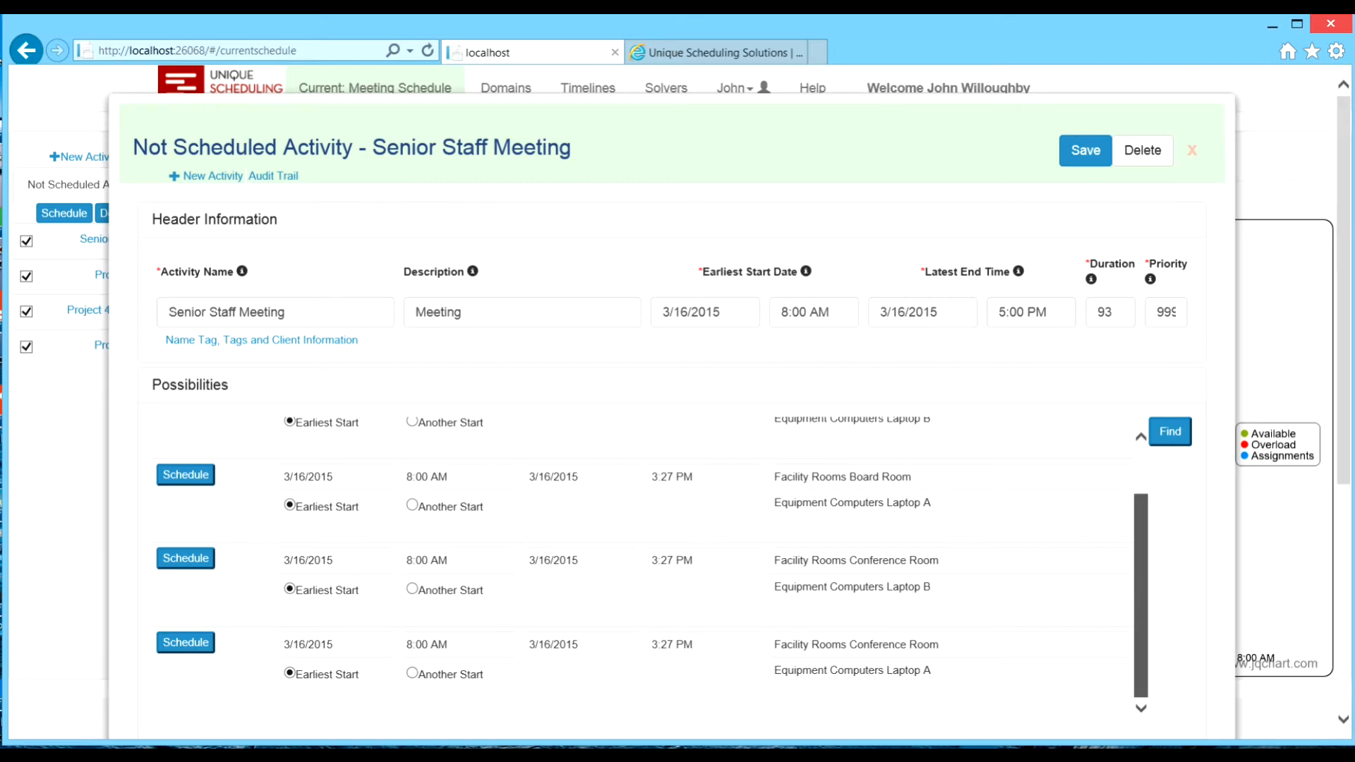
Close Senior Staff Meeting's possibilities and schedule all selected activities using the Tightly Packed option
{"action": "left_click_drag", "start_coordinate": [1141, 597], "coordinate": [1141, 549]}
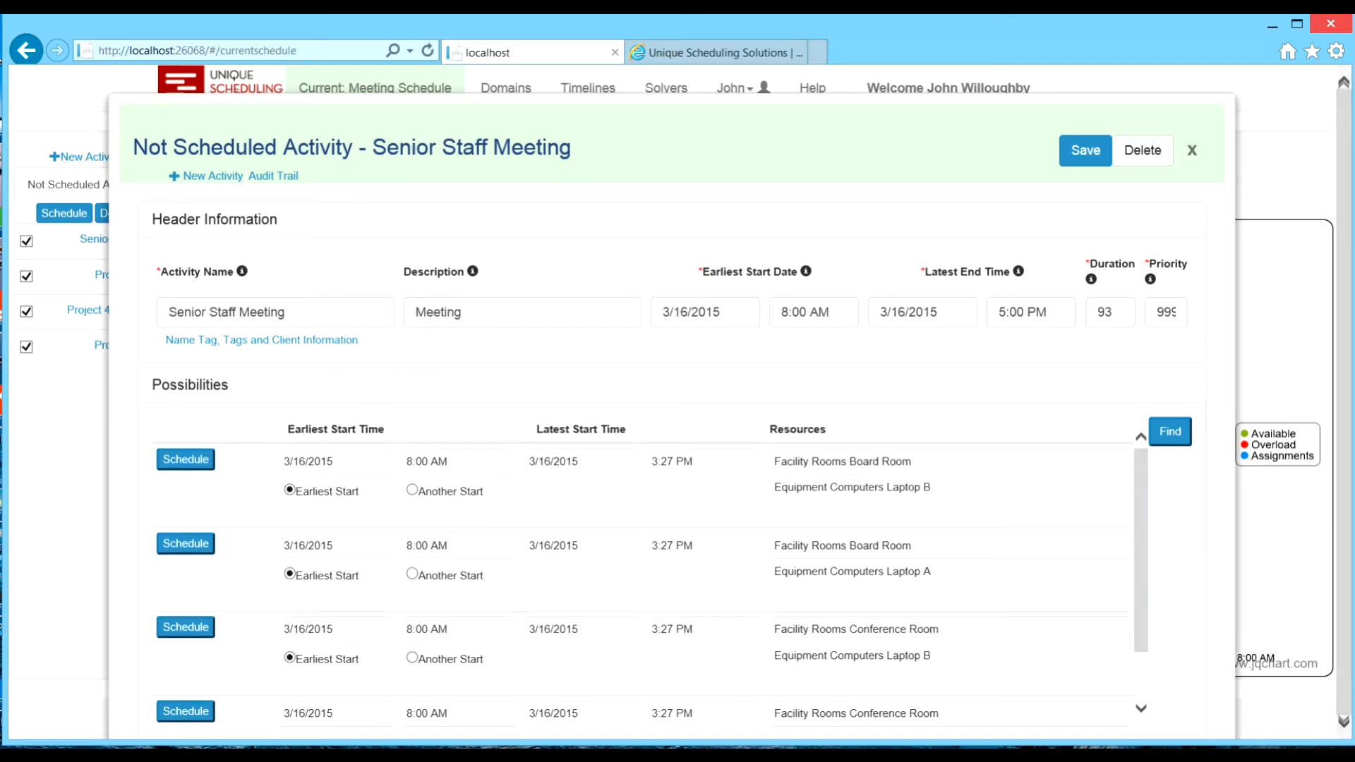
{"action": "left_click", "coordinate": [1193, 150]}
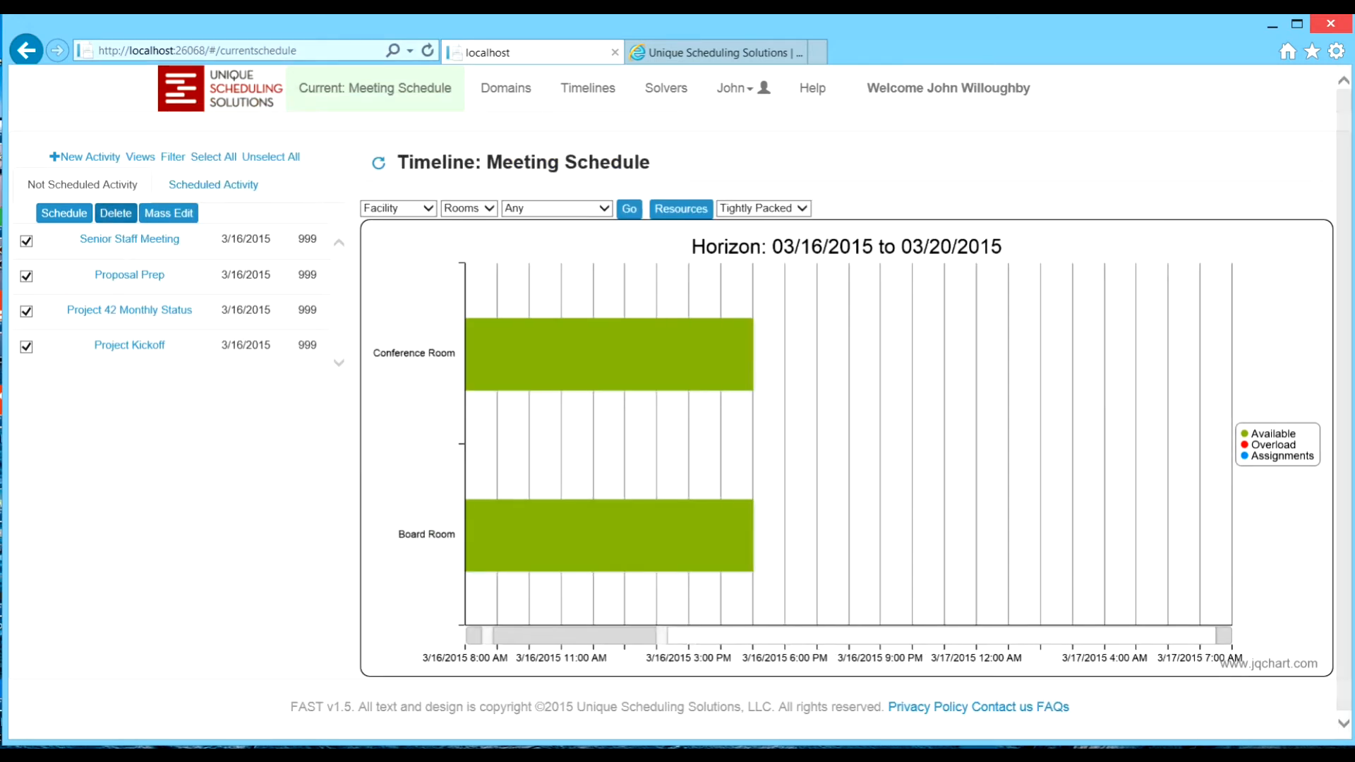
{"action": "left_click", "coordinate": [63, 213]}
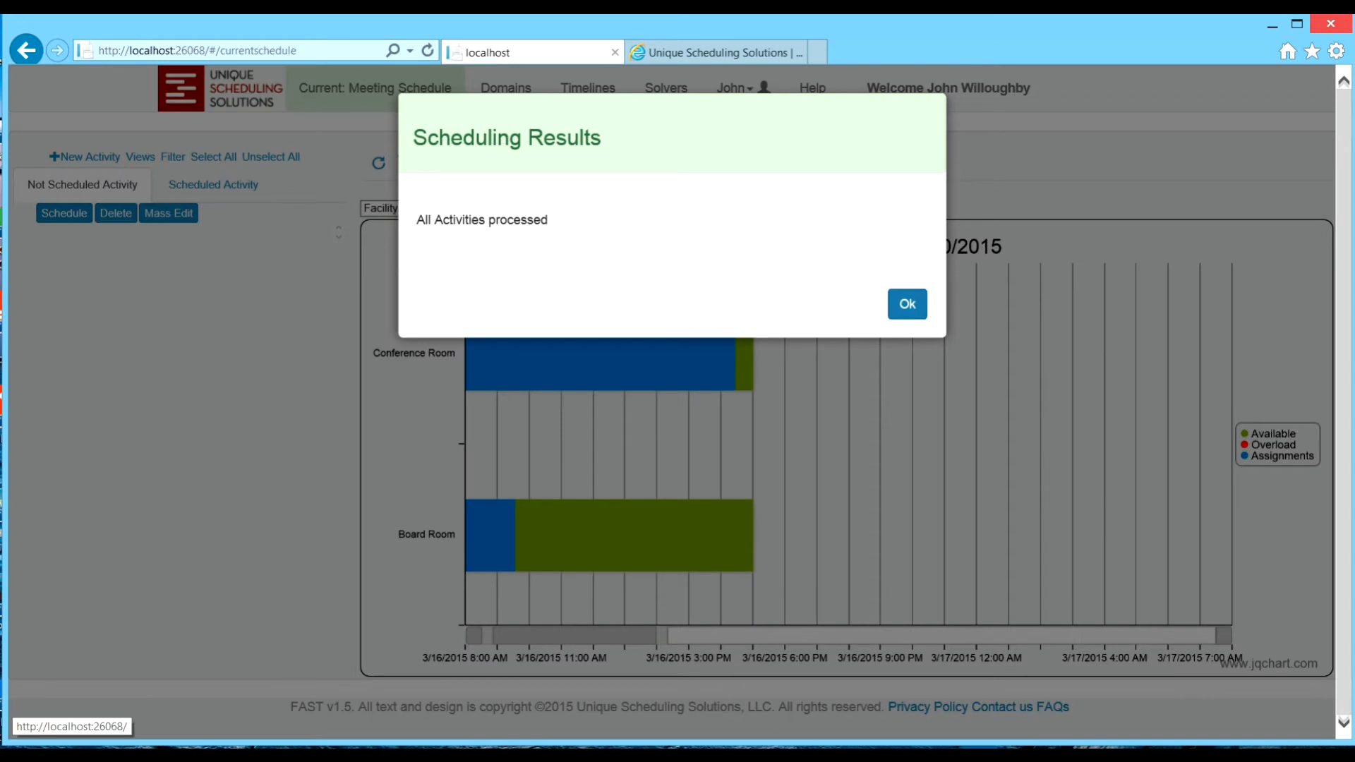
{"action": "left_click", "coordinate": [907, 303]}
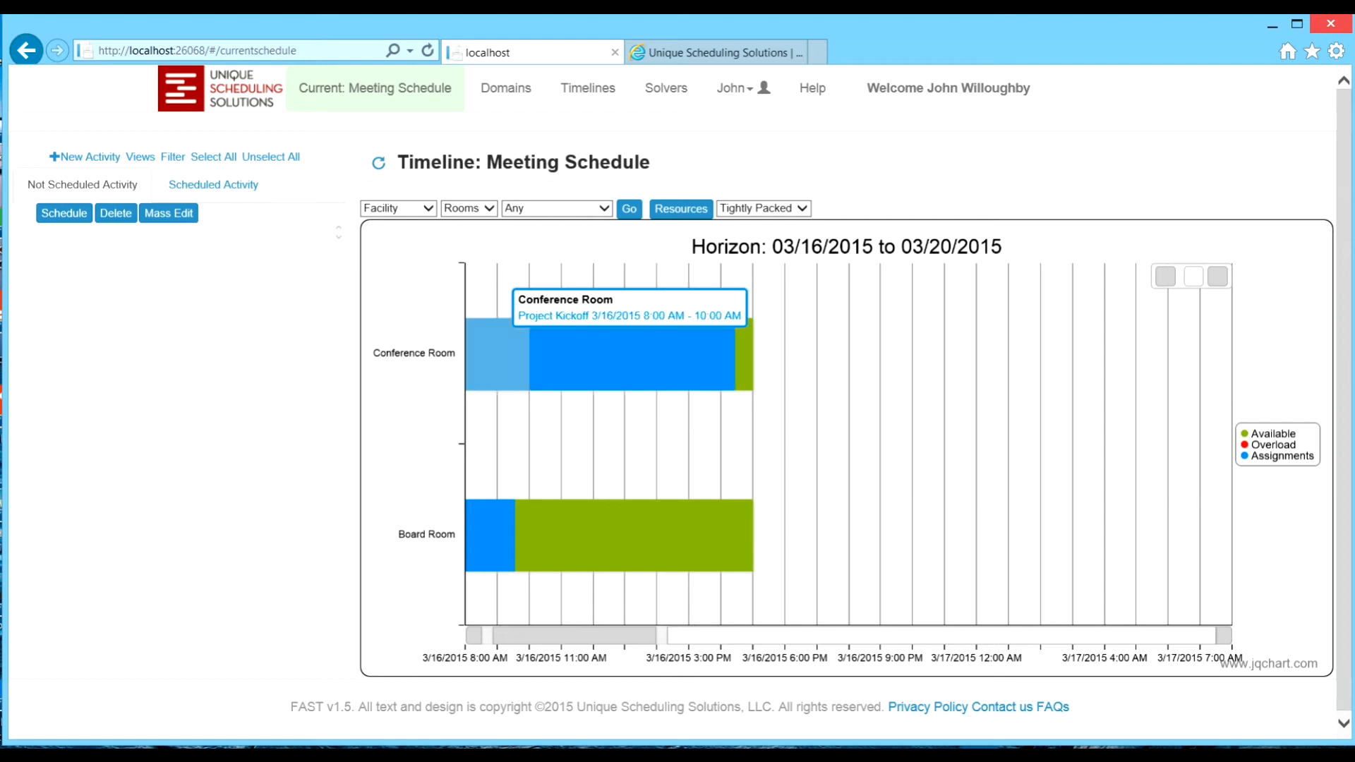
Set the scheduling method to Fair Share and unschedule all scheduled activities
{"action": "left_click", "coordinate": [763, 209]}
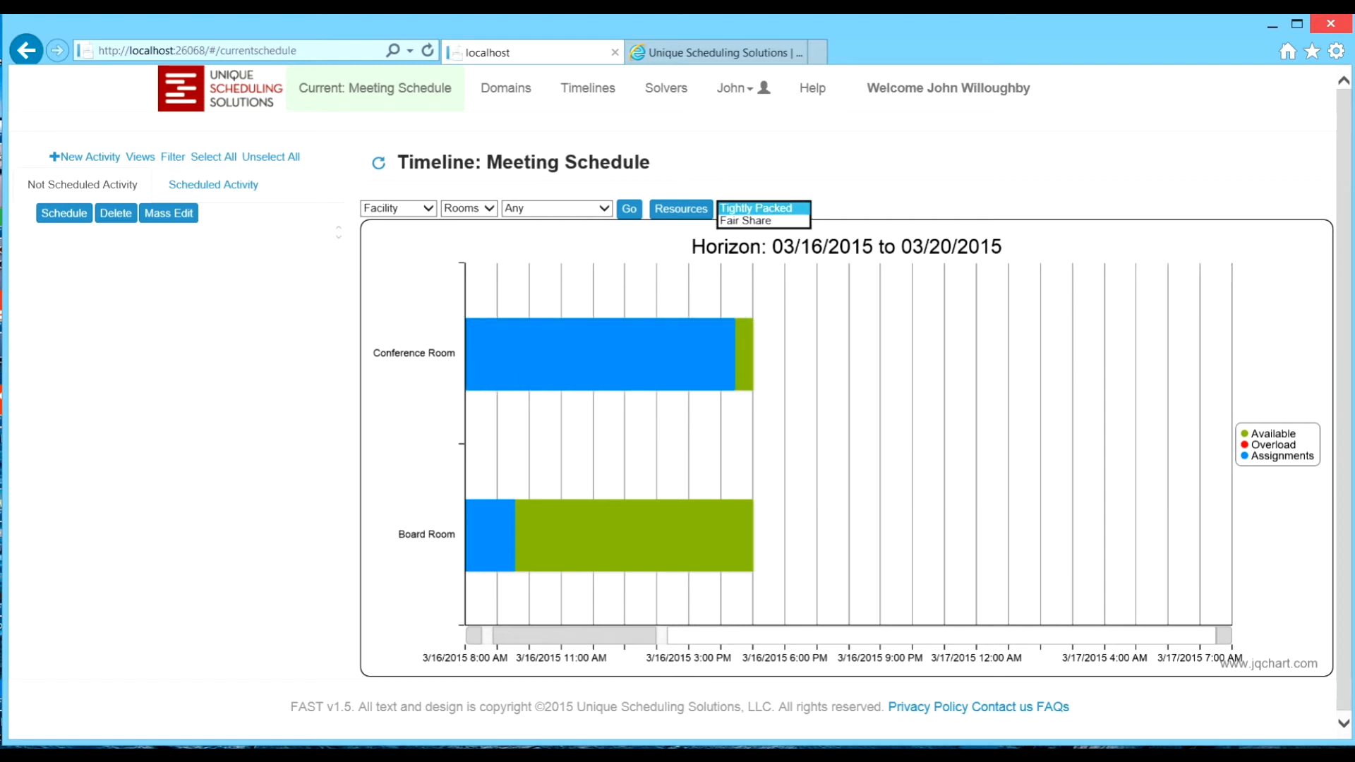
{"action": "left_click", "coordinate": [748, 221]}
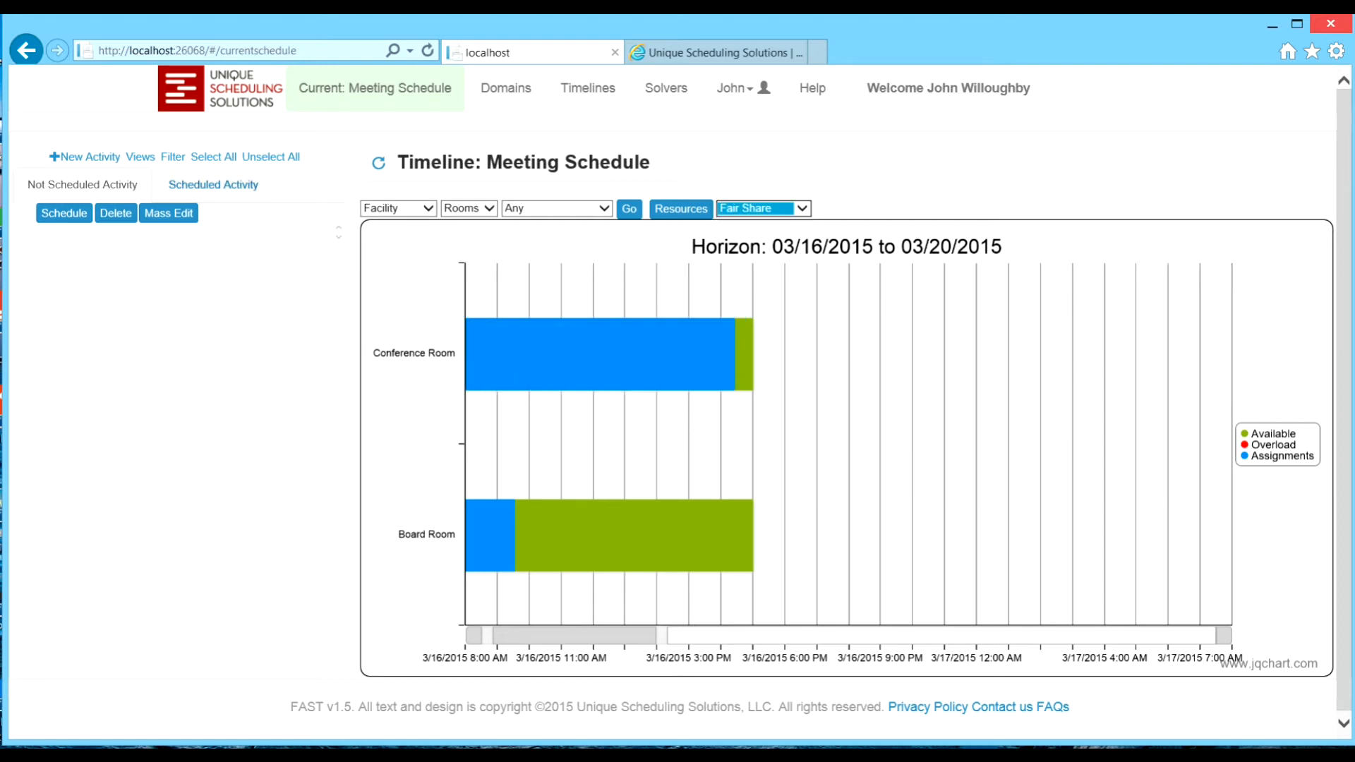
{"action": "left_click", "coordinate": [213, 185]}
{"action": "left_click", "coordinate": [213, 158]}
{"action": "left_click", "coordinate": [70, 213]}
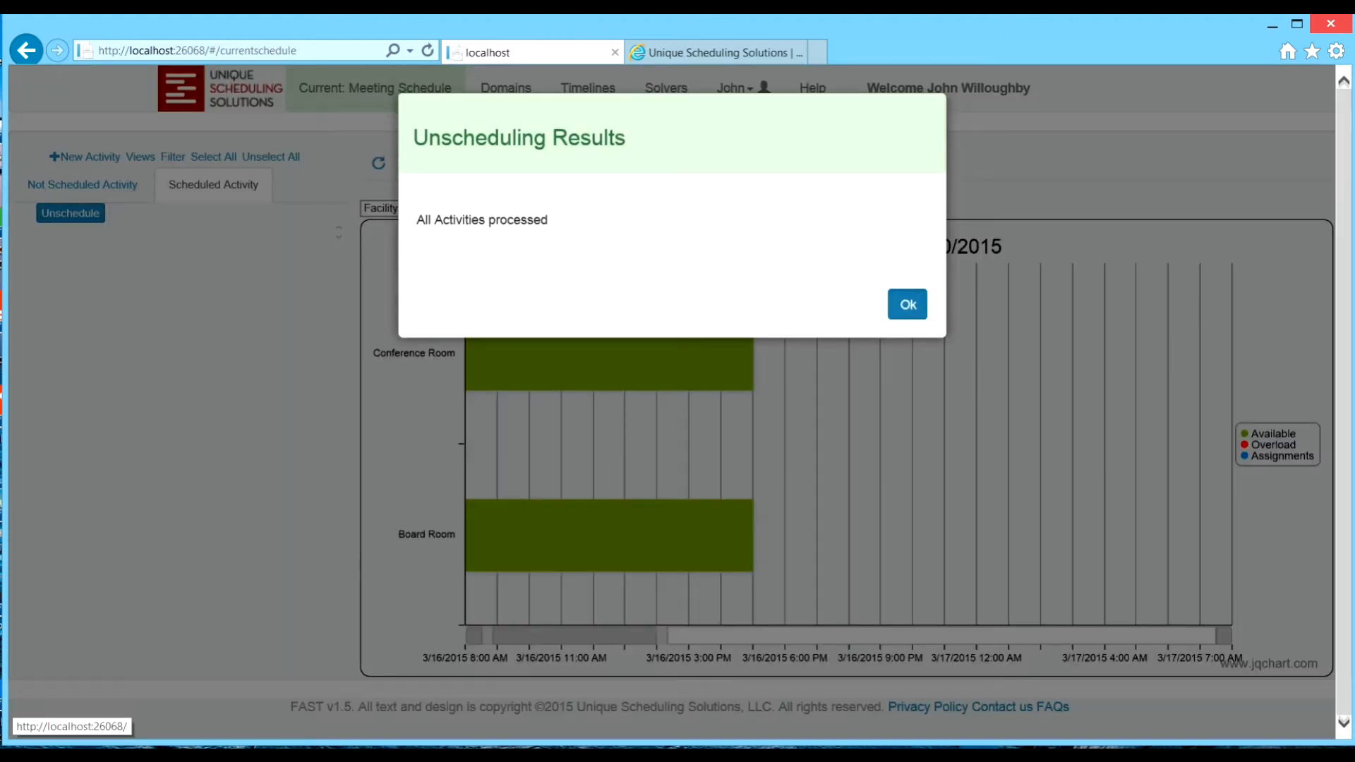
{"action": "left_click", "coordinate": [907, 304]}
Schedule all not scheduled activities using Fair Share and inspect the room assignments on the timeline
{"action": "left_click", "coordinate": [83, 185]}
{"action": "left_click", "coordinate": [213, 157]}
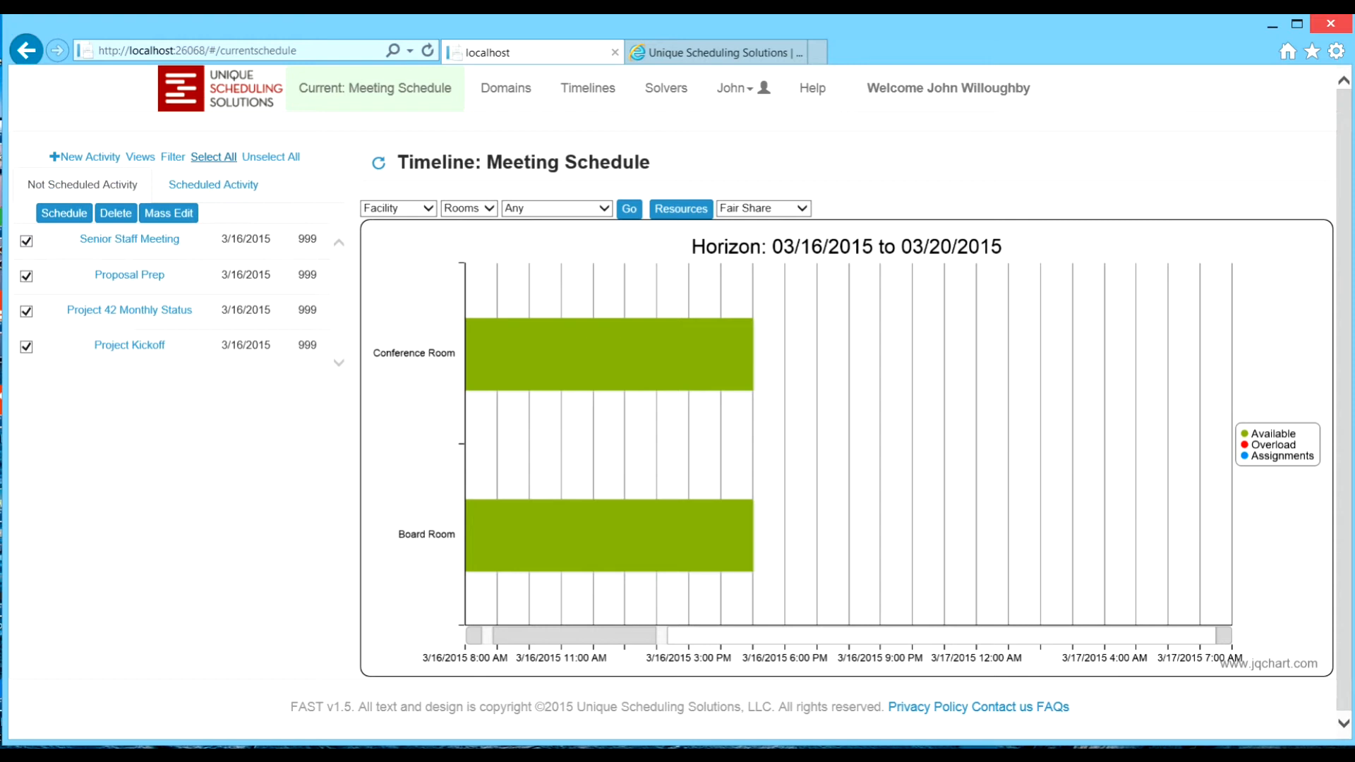
{"action": "left_click", "coordinate": [65, 214]}
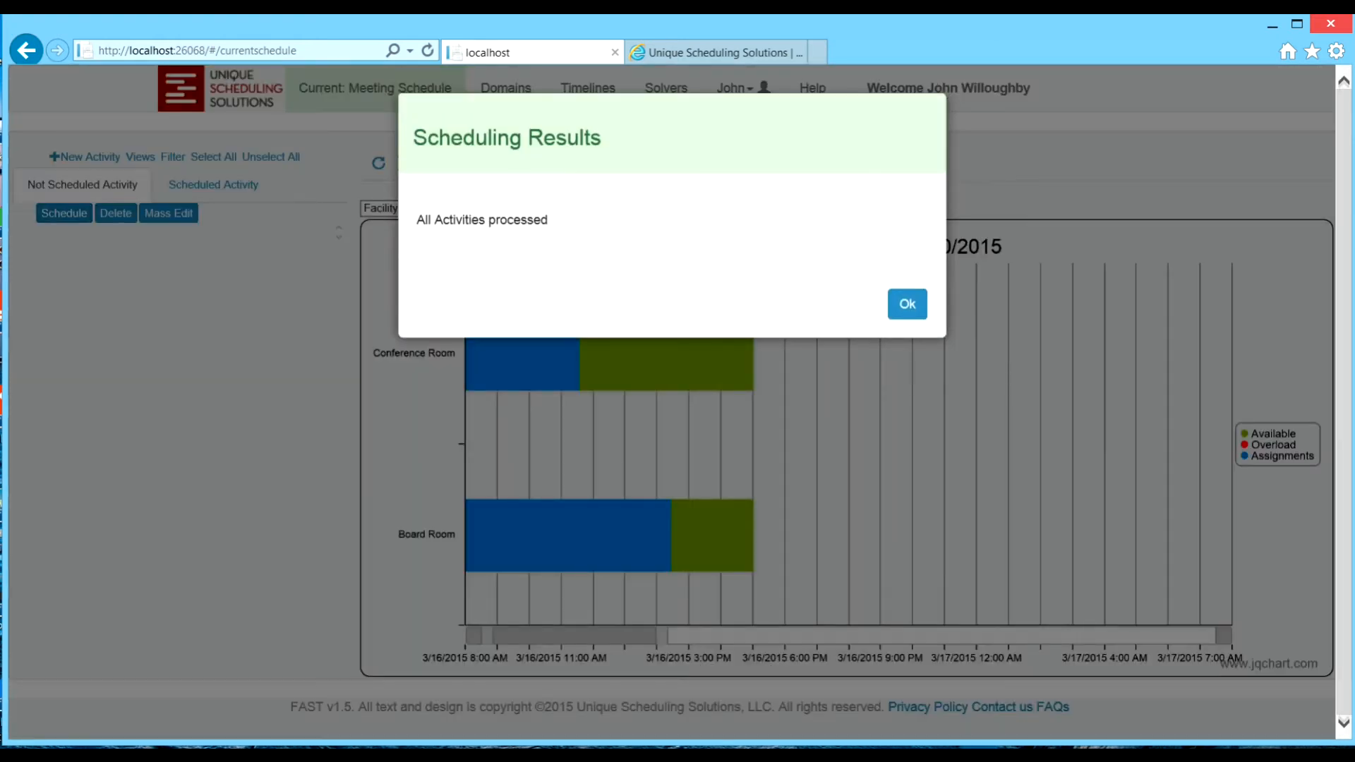
{"action": "left_click", "coordinate": [907, 304]}
{"action": "mouse_move", "coordinate": [498, 353]}
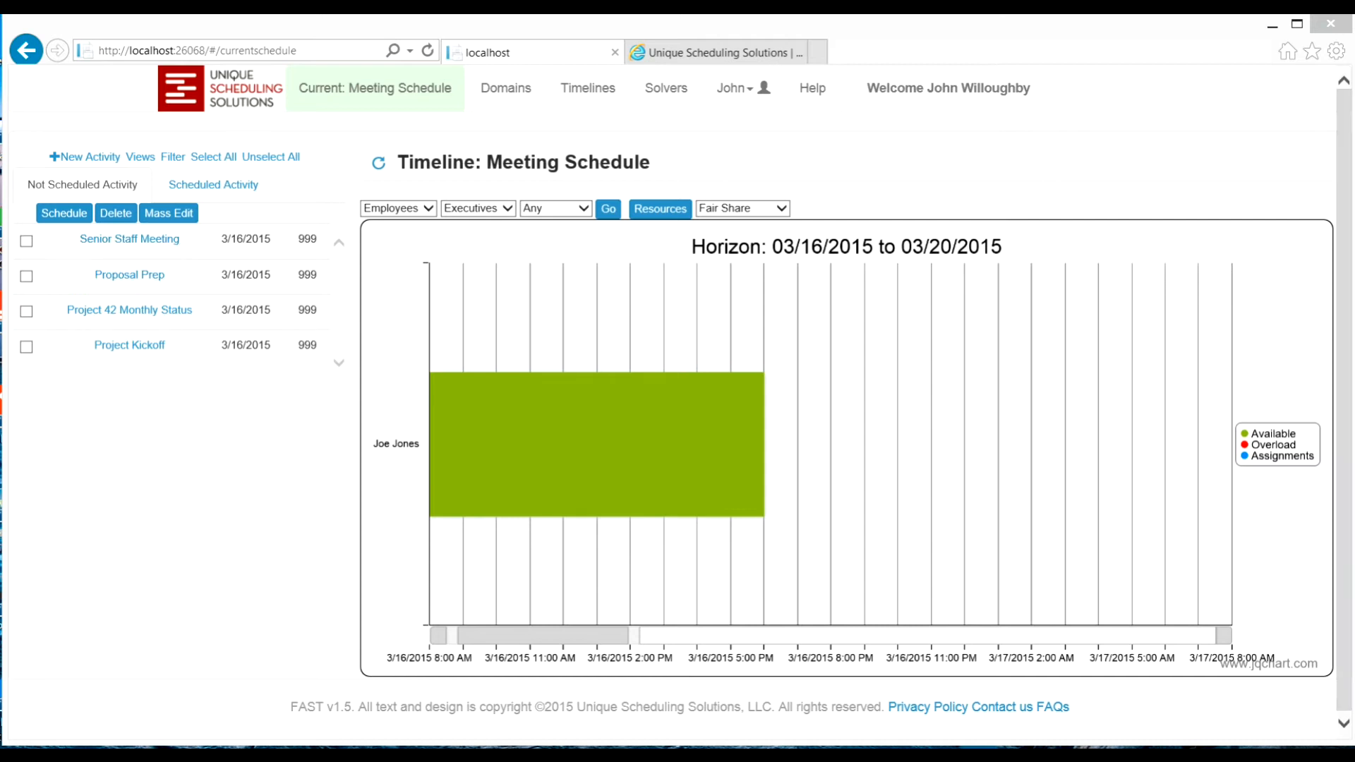
Examine the executive's availability and profile chart, along with Proposal Prep's resource requirements
{"action": "mouse_move", "coordinate": [602, 392]}
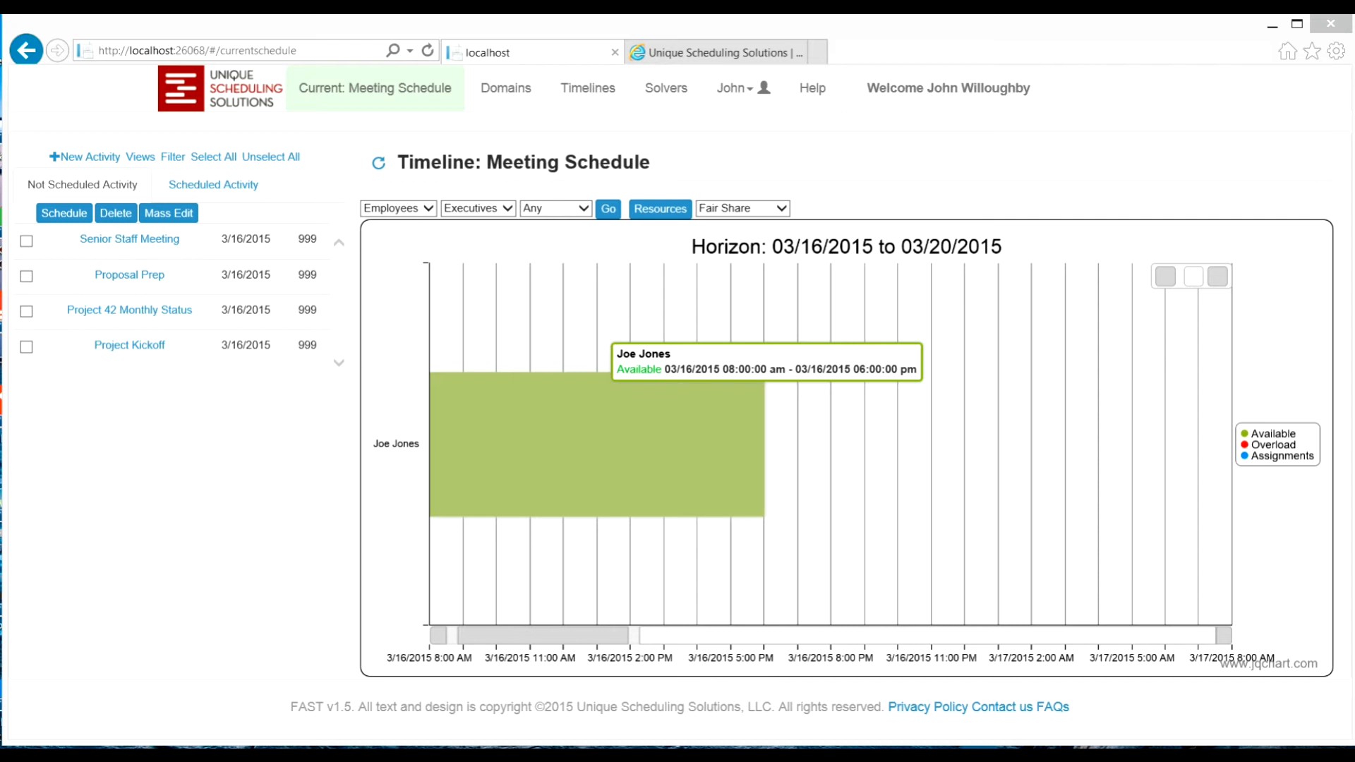
{"action": "left_click", "coordinate": [690, 416]}
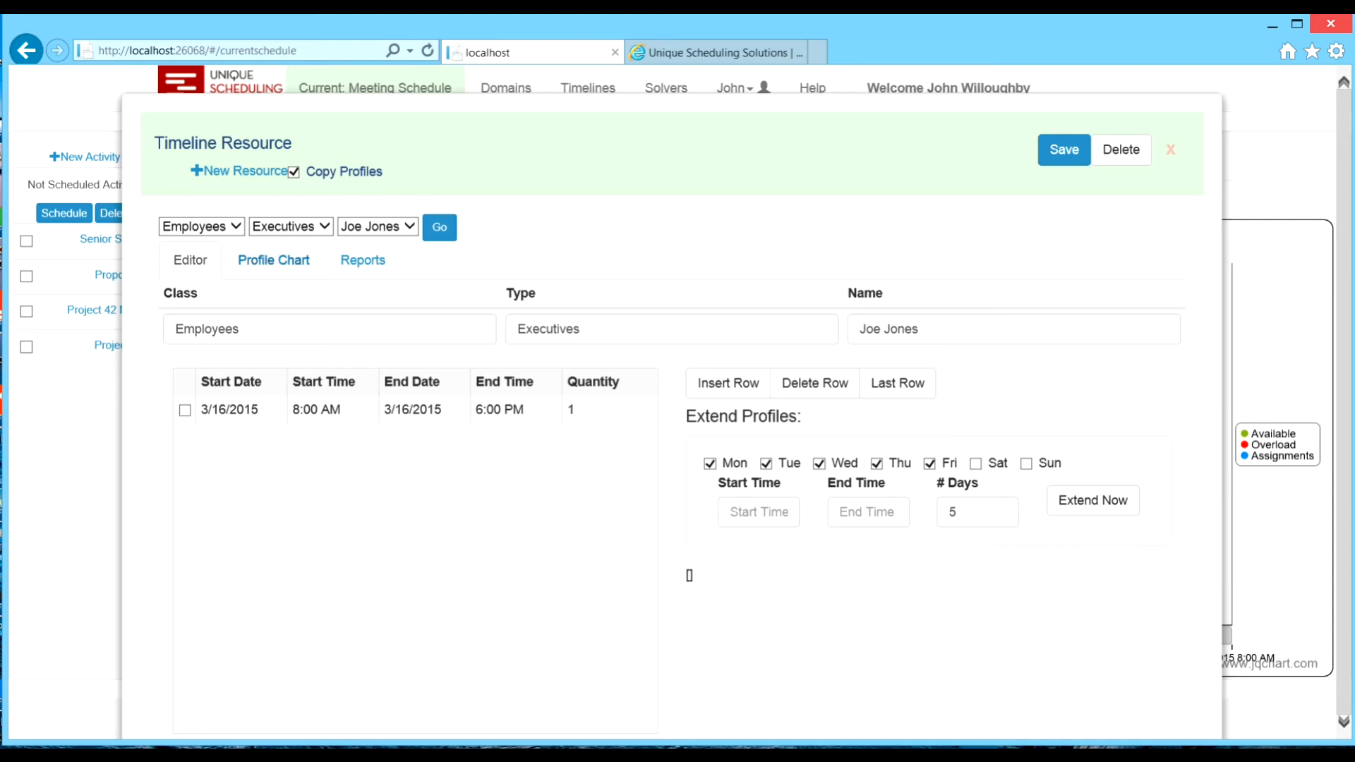
{"action": "left_click", "coordinate": [274, 260]}
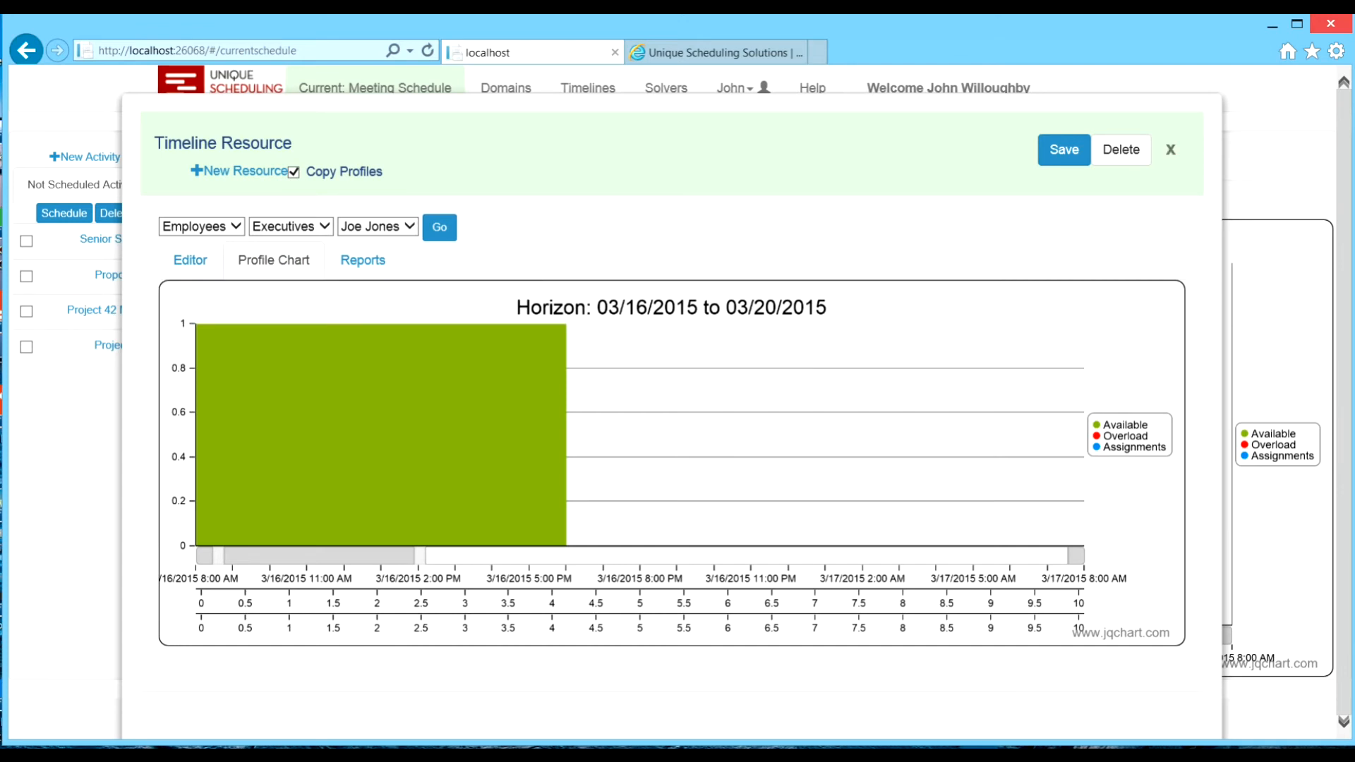
{"action": "left_click", "coordinate": [1171, 150]}
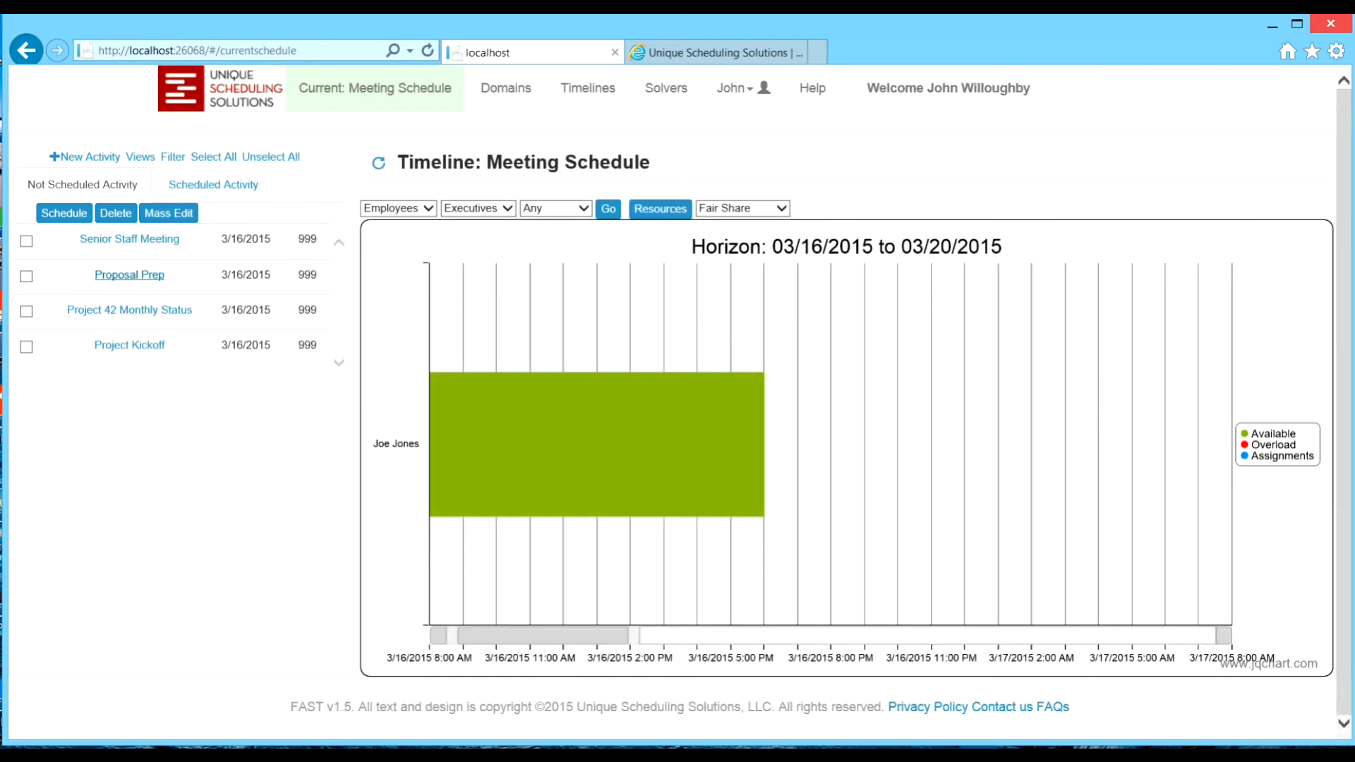
{"action": "left_click", "coordinate": [129, 274]}
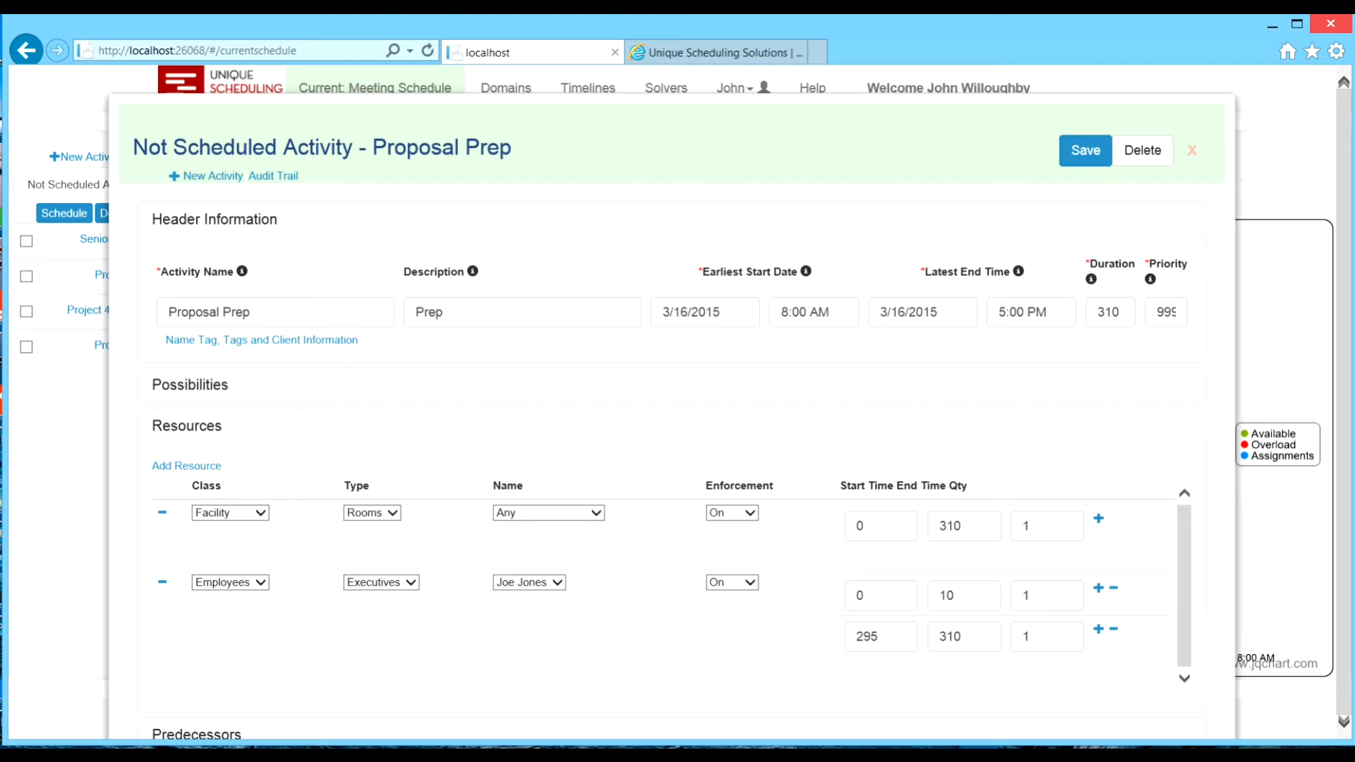
{"action": "left_click", "coordinate": [1192, 150]}
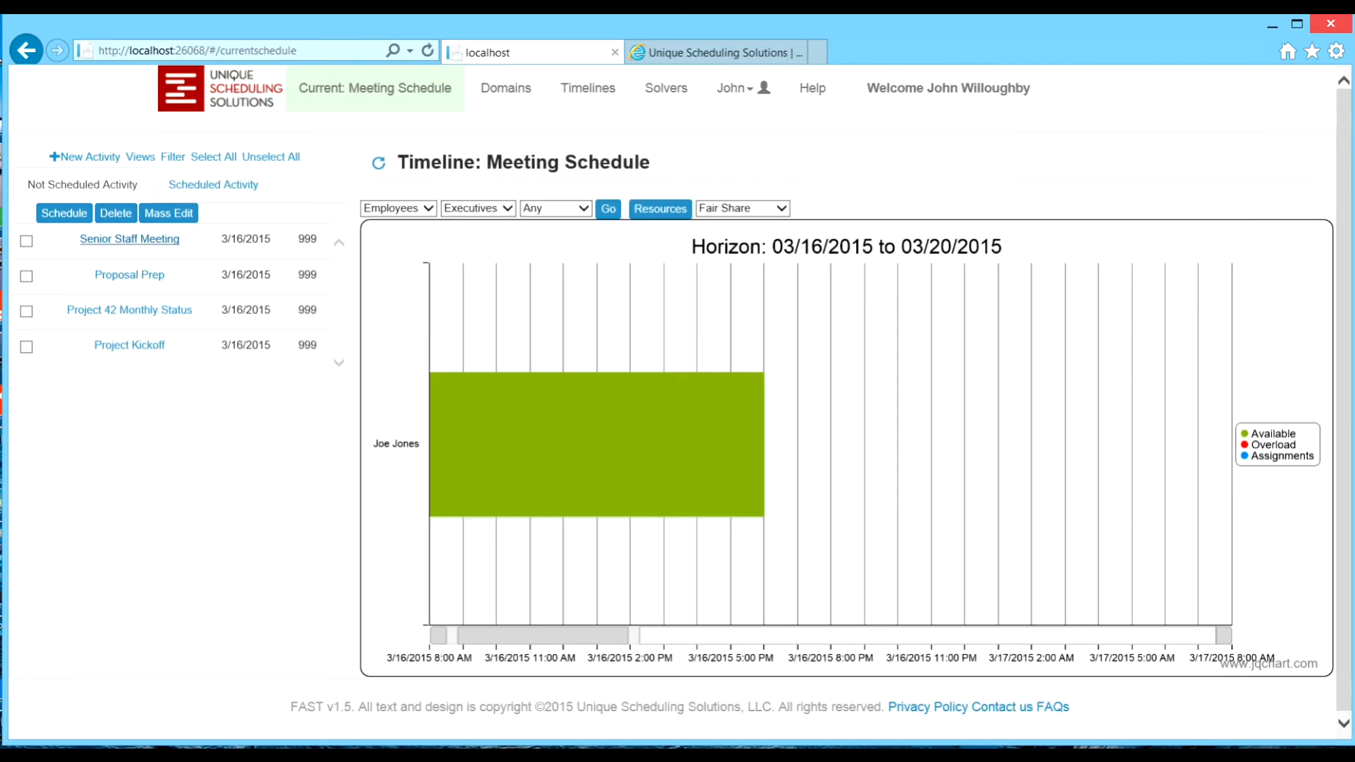
Add an Employees resource of type Executives to Senior Staff Meeting and select the individual executive as its name
{"action": "left_click", "coordinate": [130, 239]}
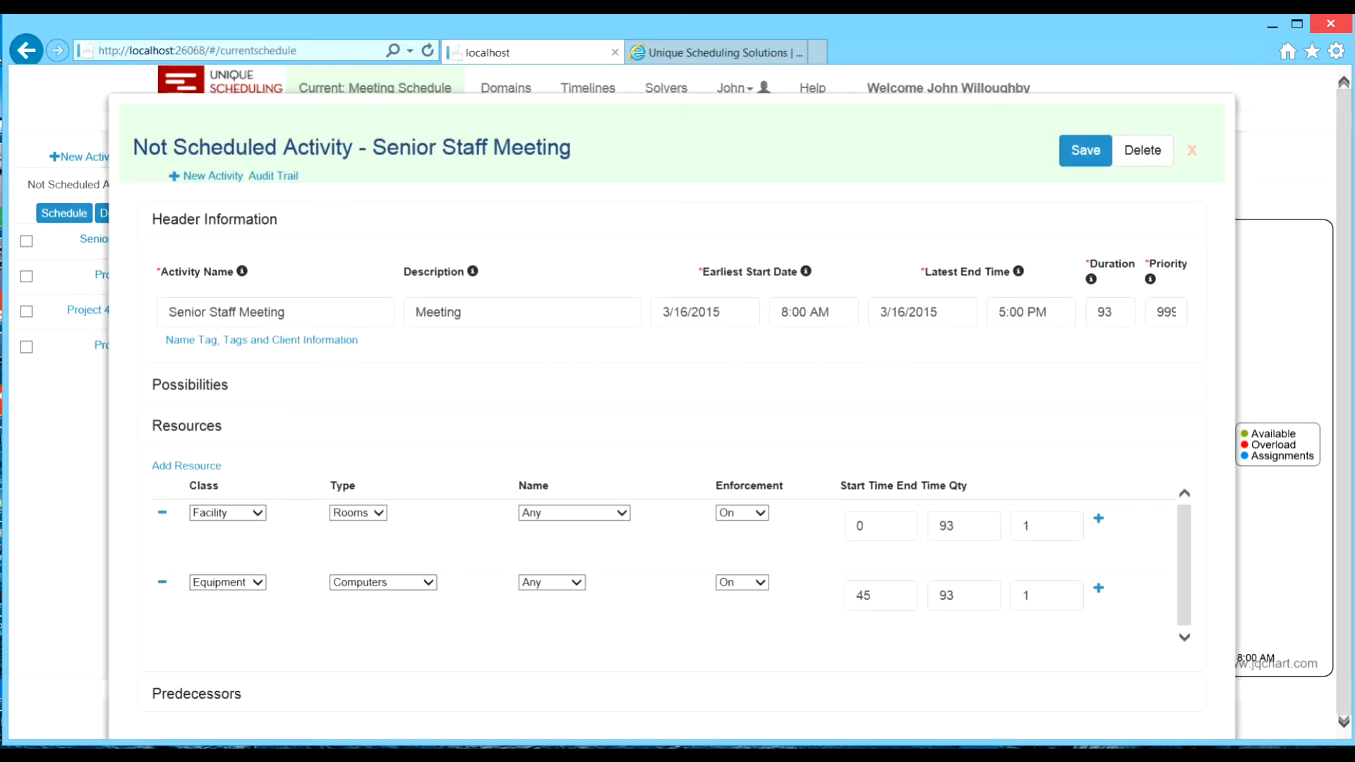
{"action": "left_click", "coordinate": [186, 466]}
{"action": "left_click", "coordinate": [228, 513]}
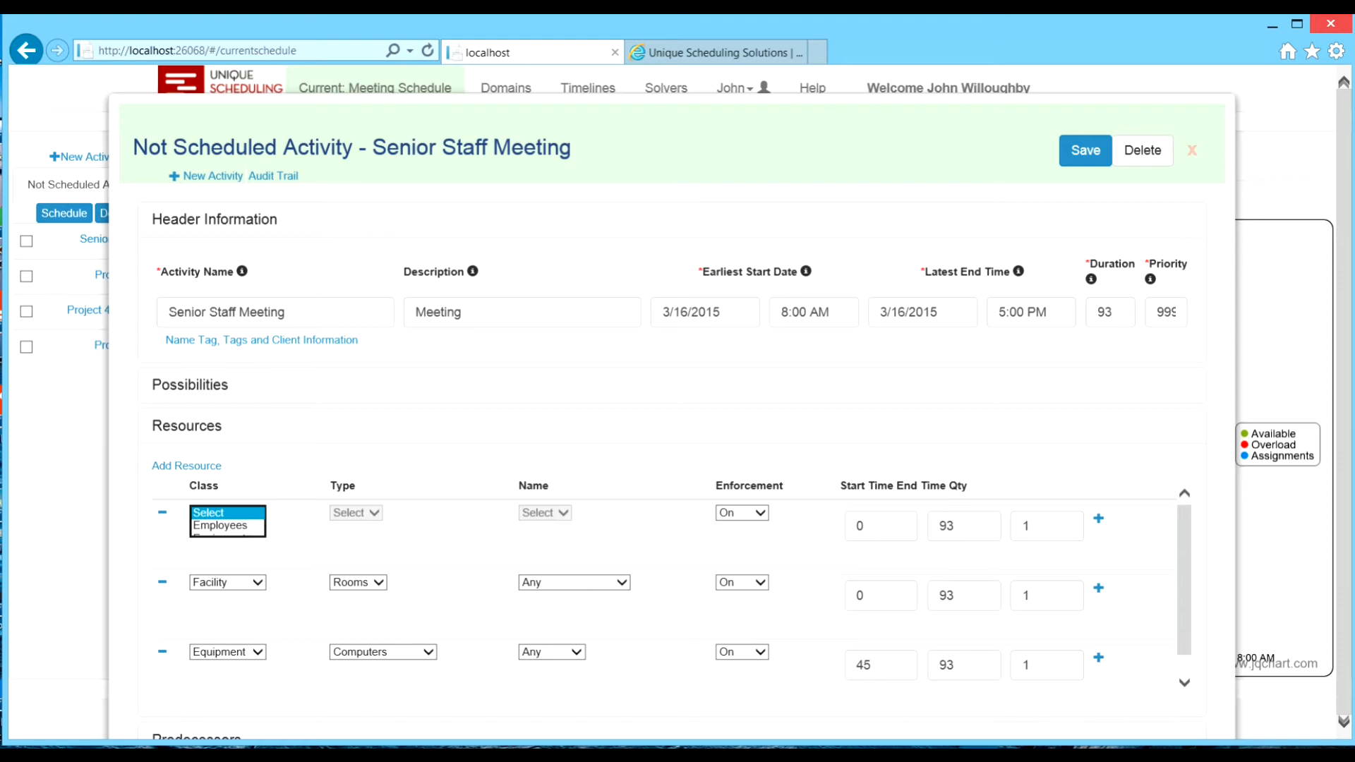
{"action": "left_click", "coordinate": [220, 526]}
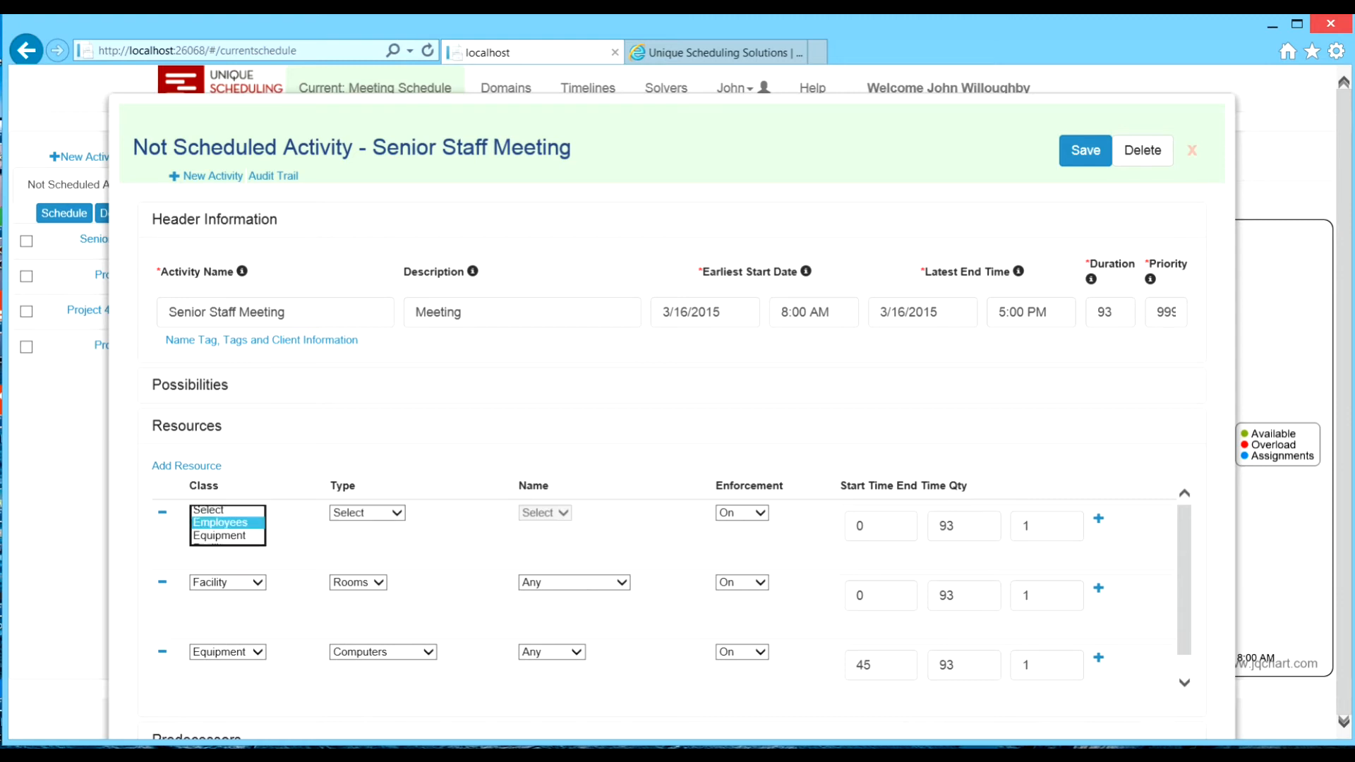
{"action": "left_click", "coordinate": [368, 513]}
{"action": "left_click", "coordinate": [360, 526]}
{"action": "left_click", "coordinate": [545, 513]}
{"action": "left_click", "coordinate": [548, 539]}
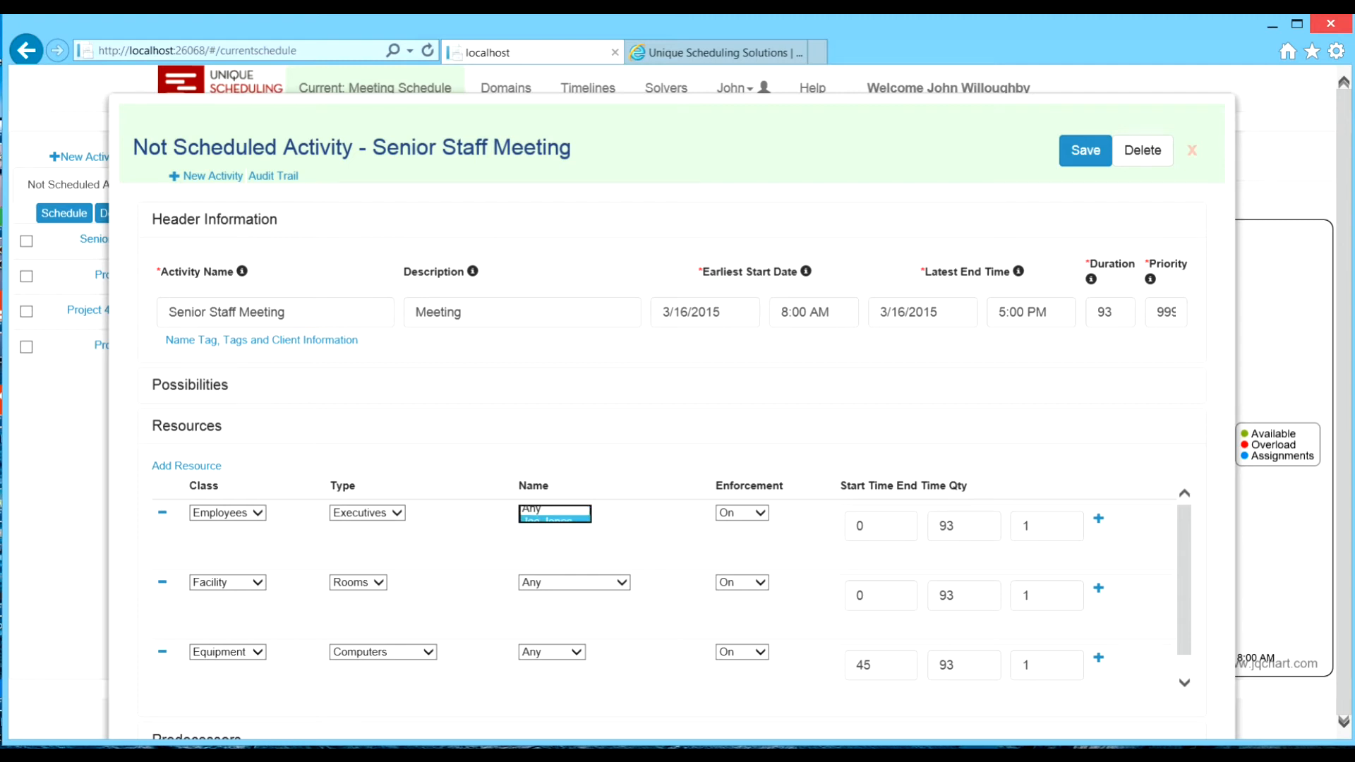
Set the end time of Senior Staff Meeting's executive resource to 60, then save and close the activity
{"action": "double_click", "coordinate": [943, 527]}
{"action": "type", "text": "60"}
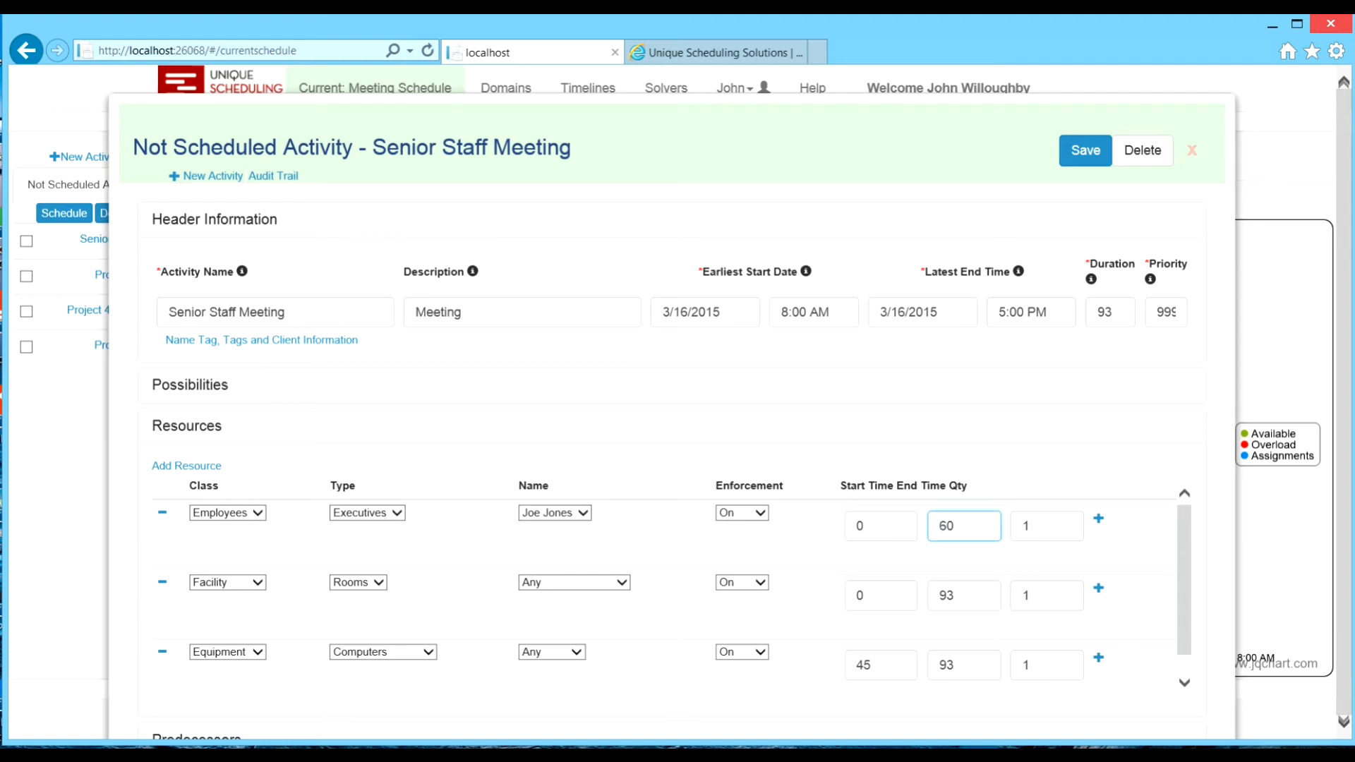
{"action": "left_click", "coordinate": [1085, 151]}
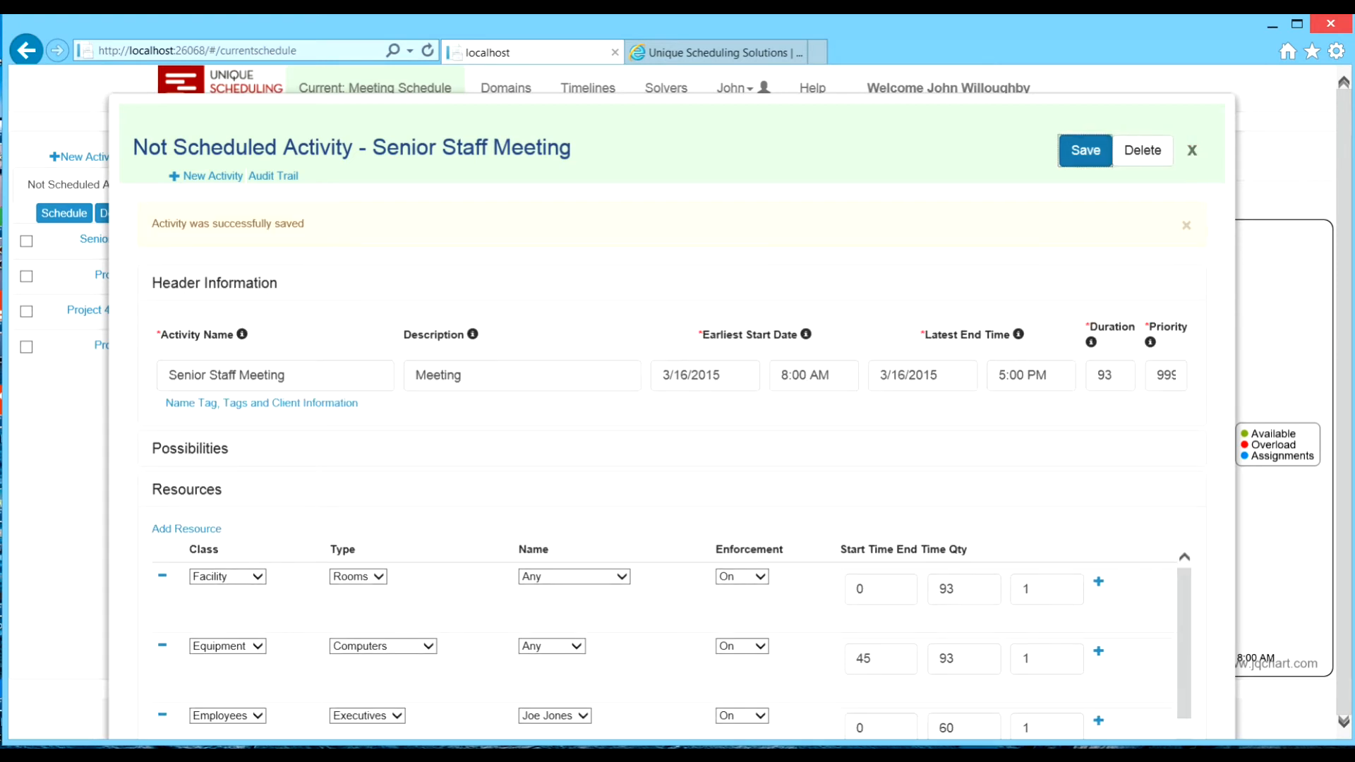
{"action": "left_click", "coordinate": [1192, 150]}
Select and schedule all not scheduled activities, then inspect the executive's assignments on the timeline
{"action": "left_click", "coordinate": [213, 156]}
{"action": "left_click", "coordinate": [63, 213]}
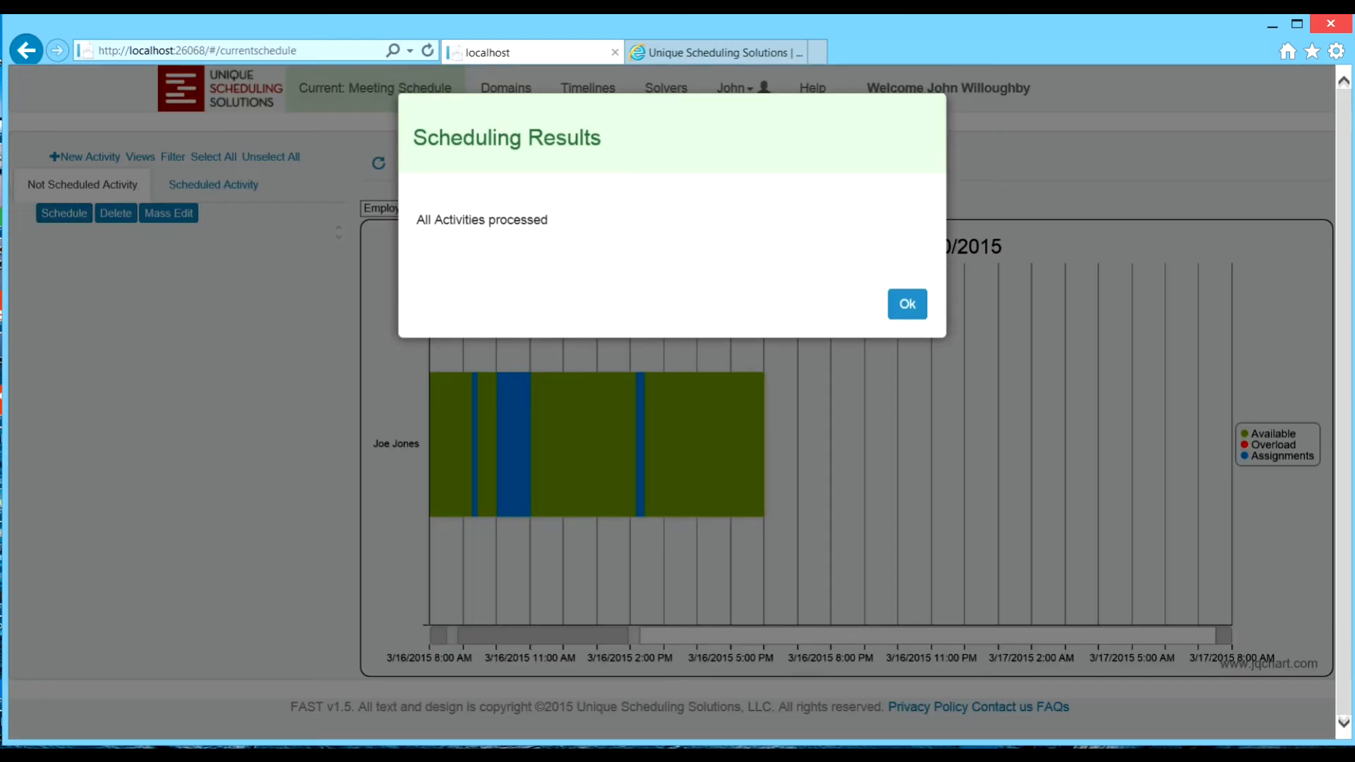
{"action": "left_click", "coordinate": [907, 304]}
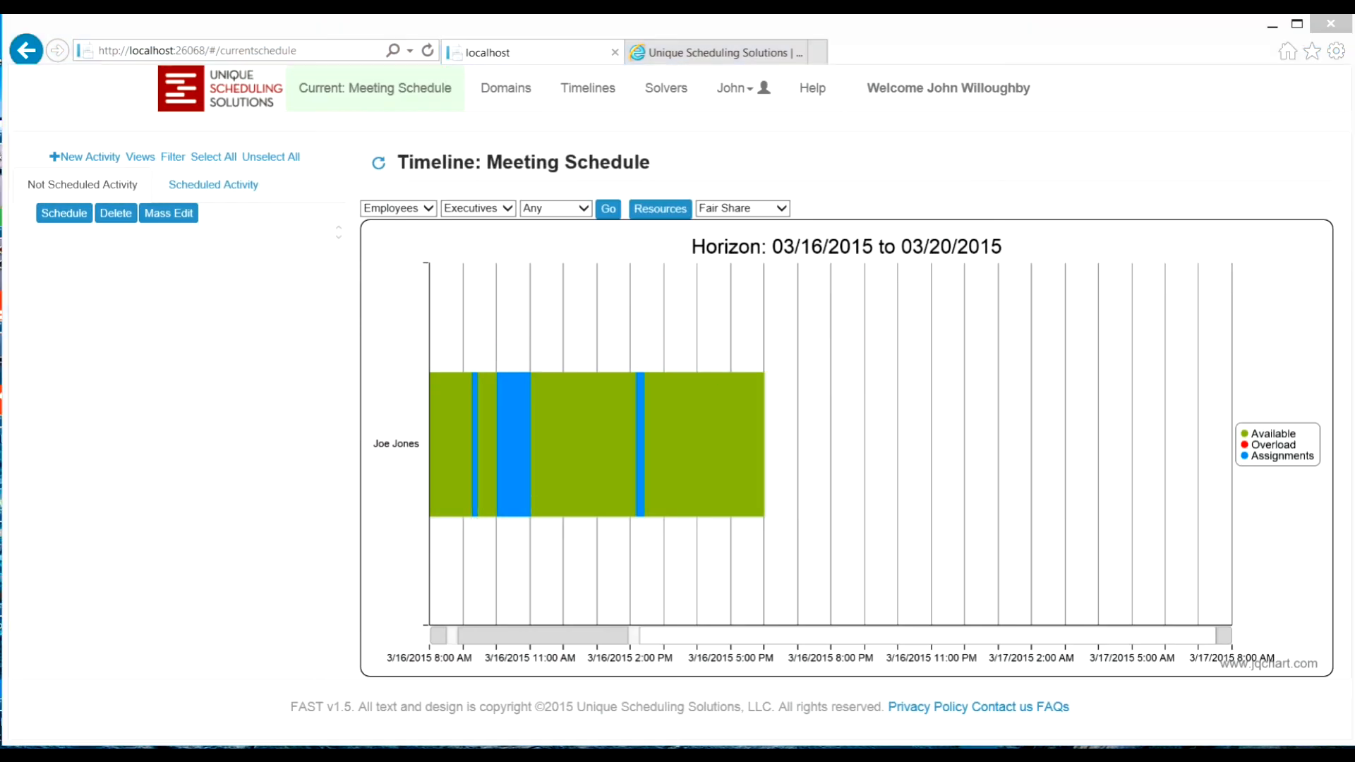
{"action": "mouse_move", "coordinate": [475, 394]}
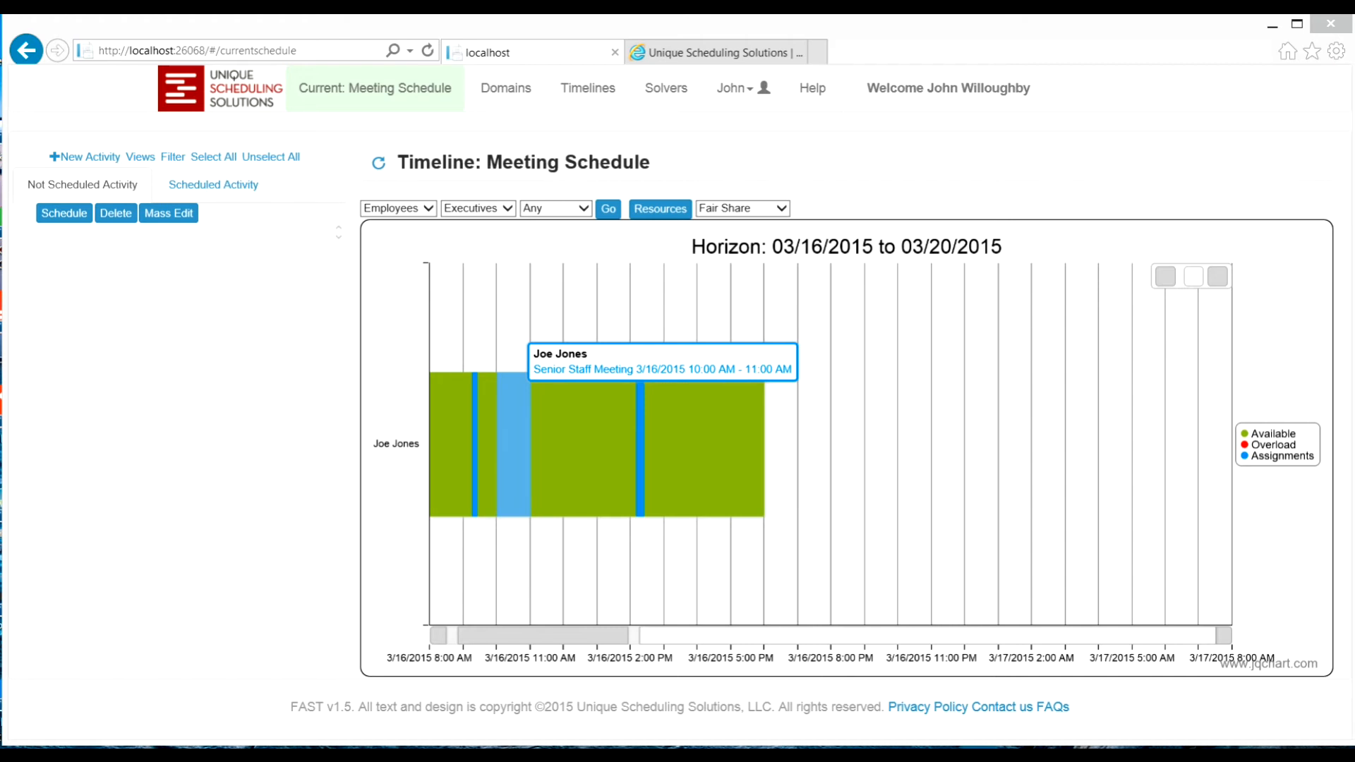
{"action": "mouse_move", "coordinate": [640, 424]}
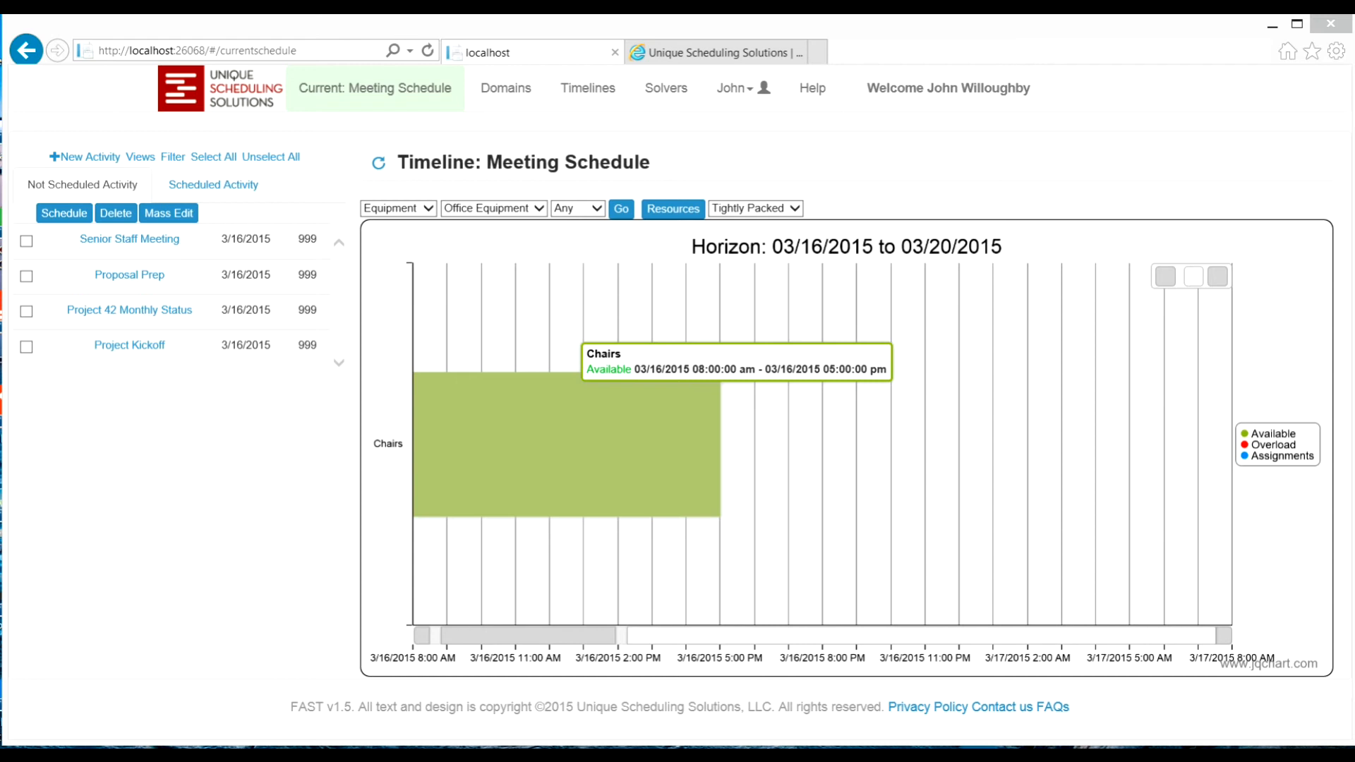
Examine the Chairs resource's quantity and profile chart, and check Proposal Prep's scheduling failure reason and chair requirement
{"action": "left_click", "coordinate": [574, 391]}
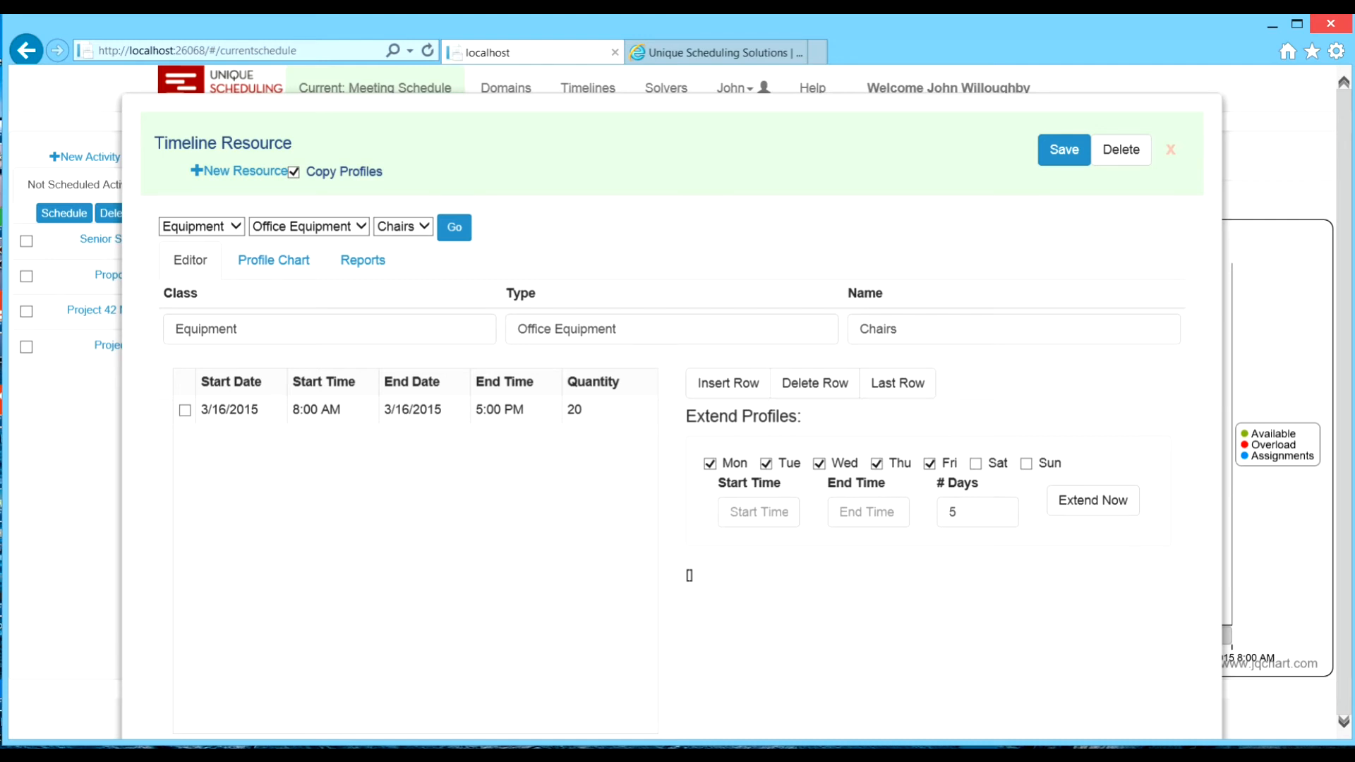
{"action": "left_click", "coordinate": [609, 409]}
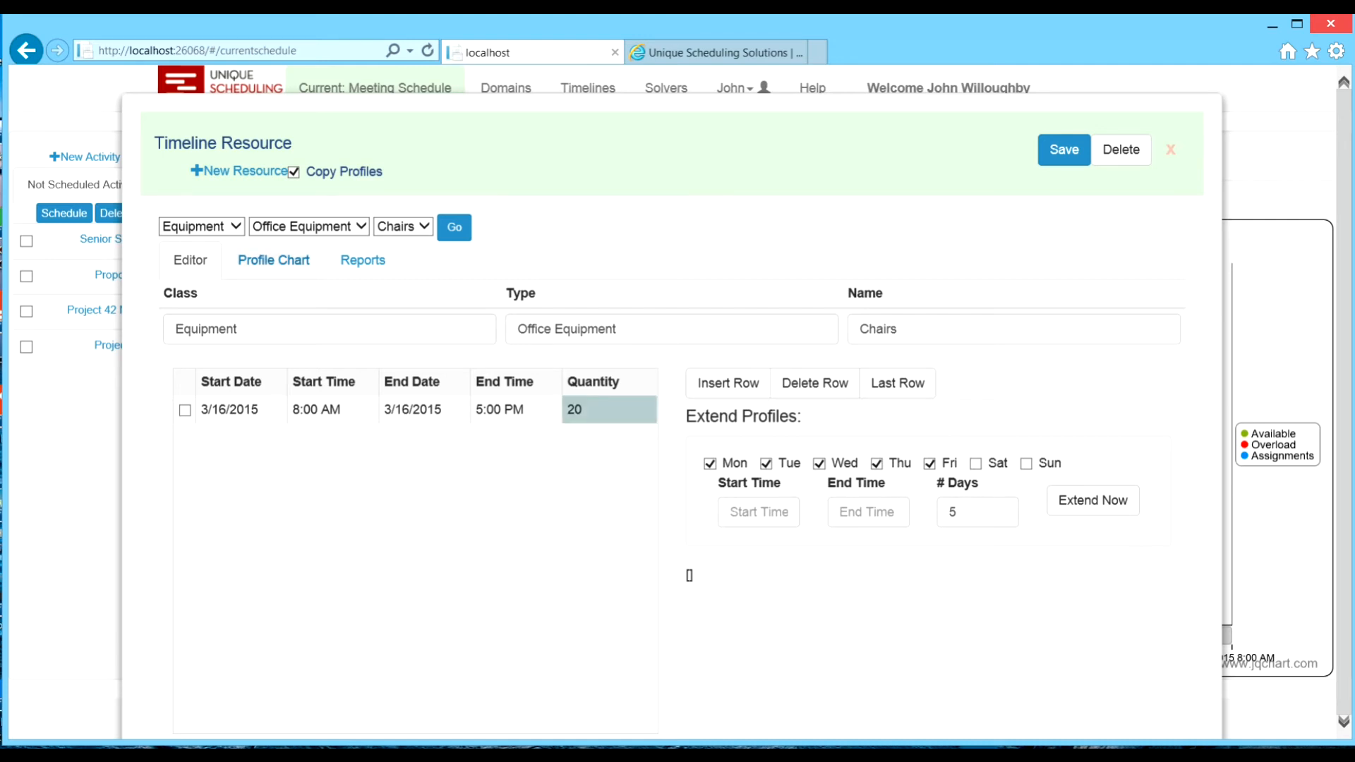
{"action": "left_click", "coordinate": [274, 260]}
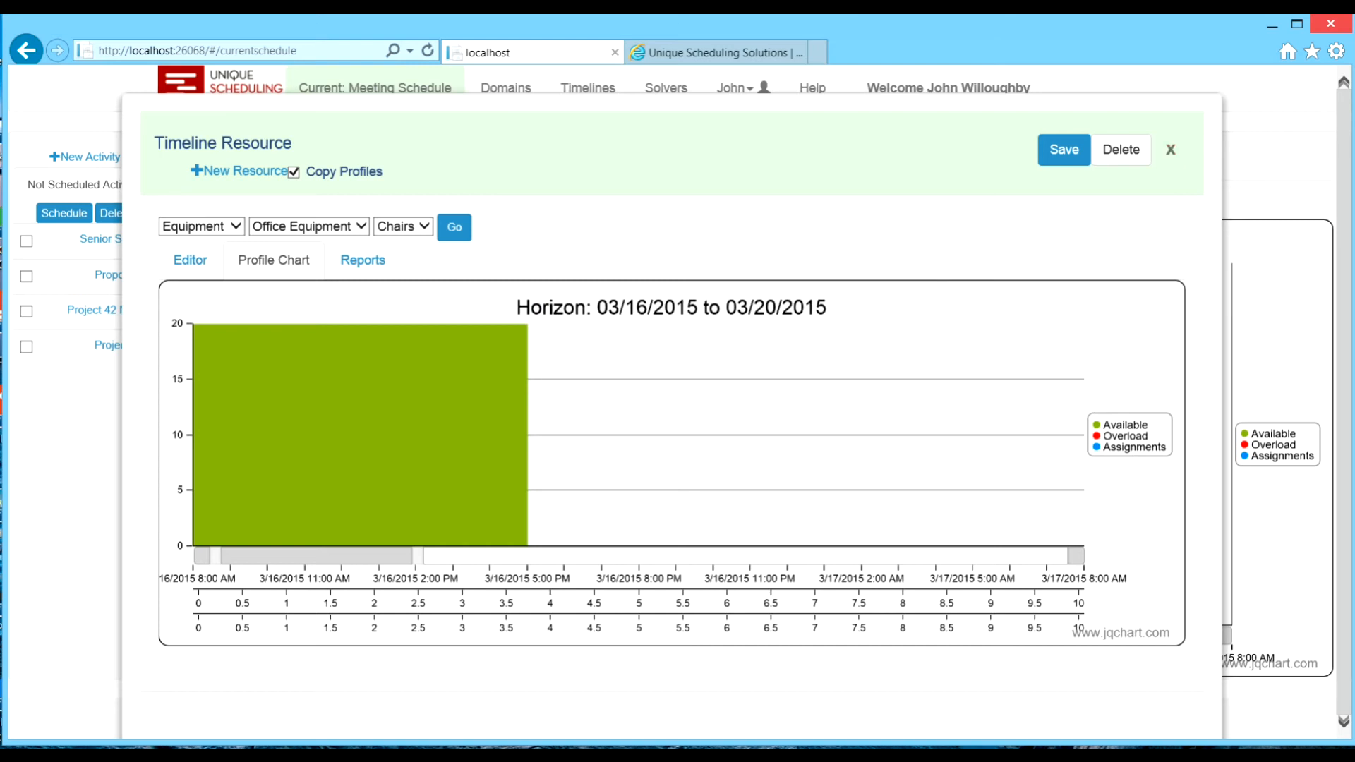
{"action": "left_click", "coordinate": [1170, 149]}
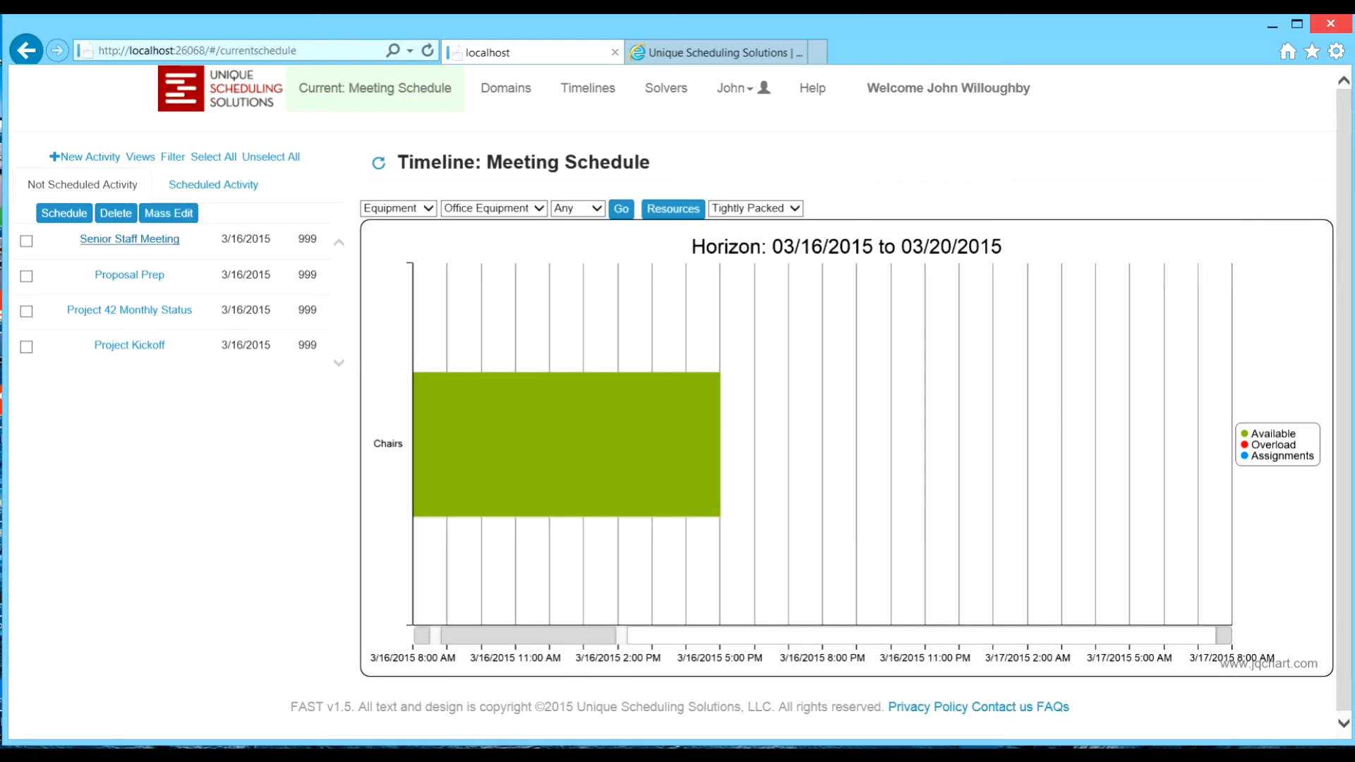
{"action": "mouse_move", "coordinate": [129, 274]}
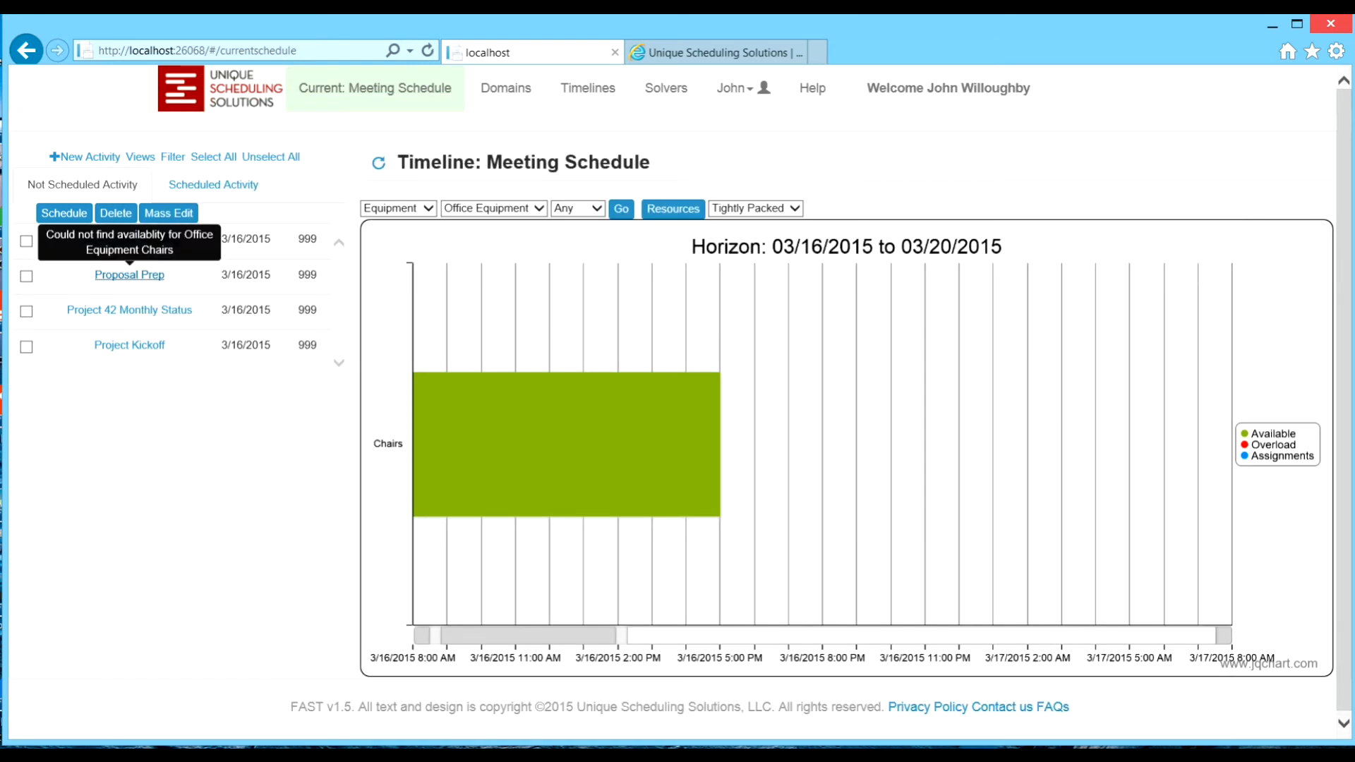
{"action": "left_click", "coordinate": [129, 275]}
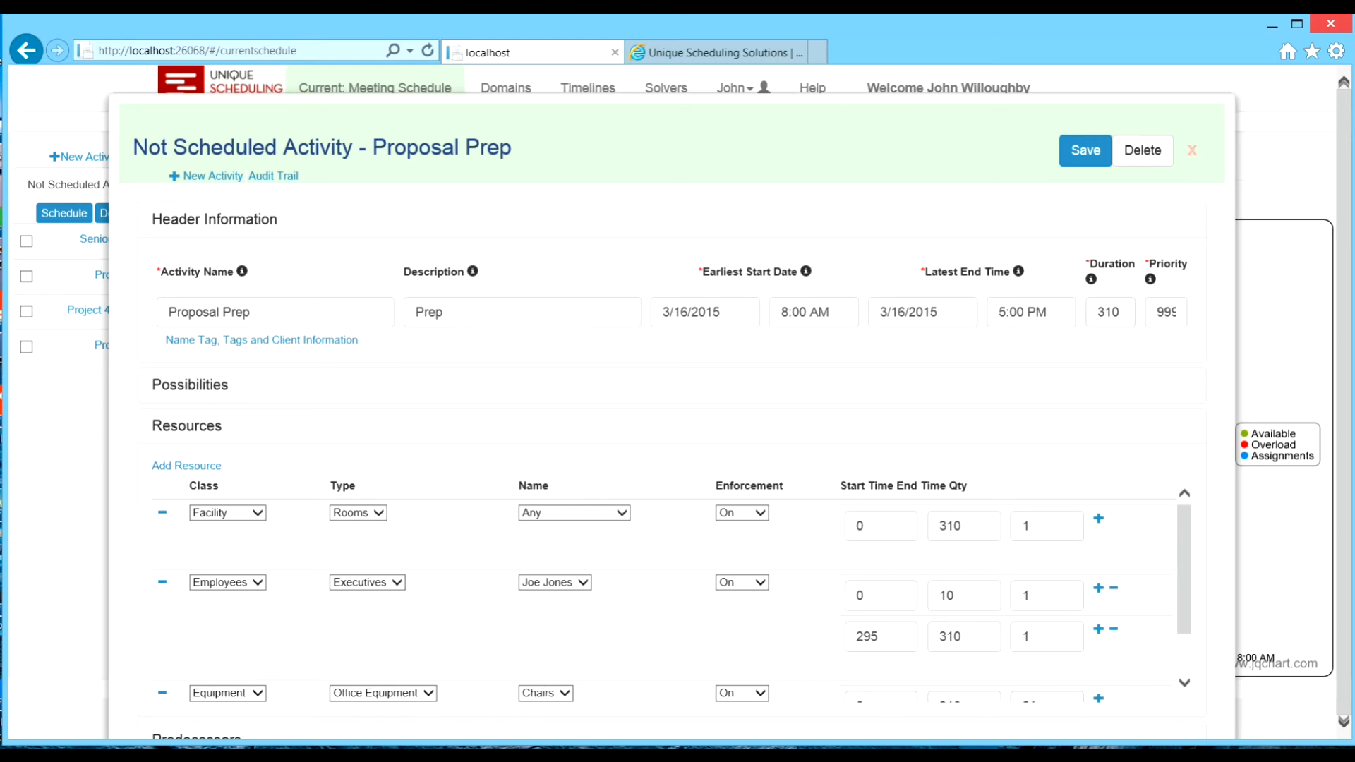
{"action": "scroll", "coordinate": [691, 589], "scroll_direction": "down", "scroll_amount": 2}
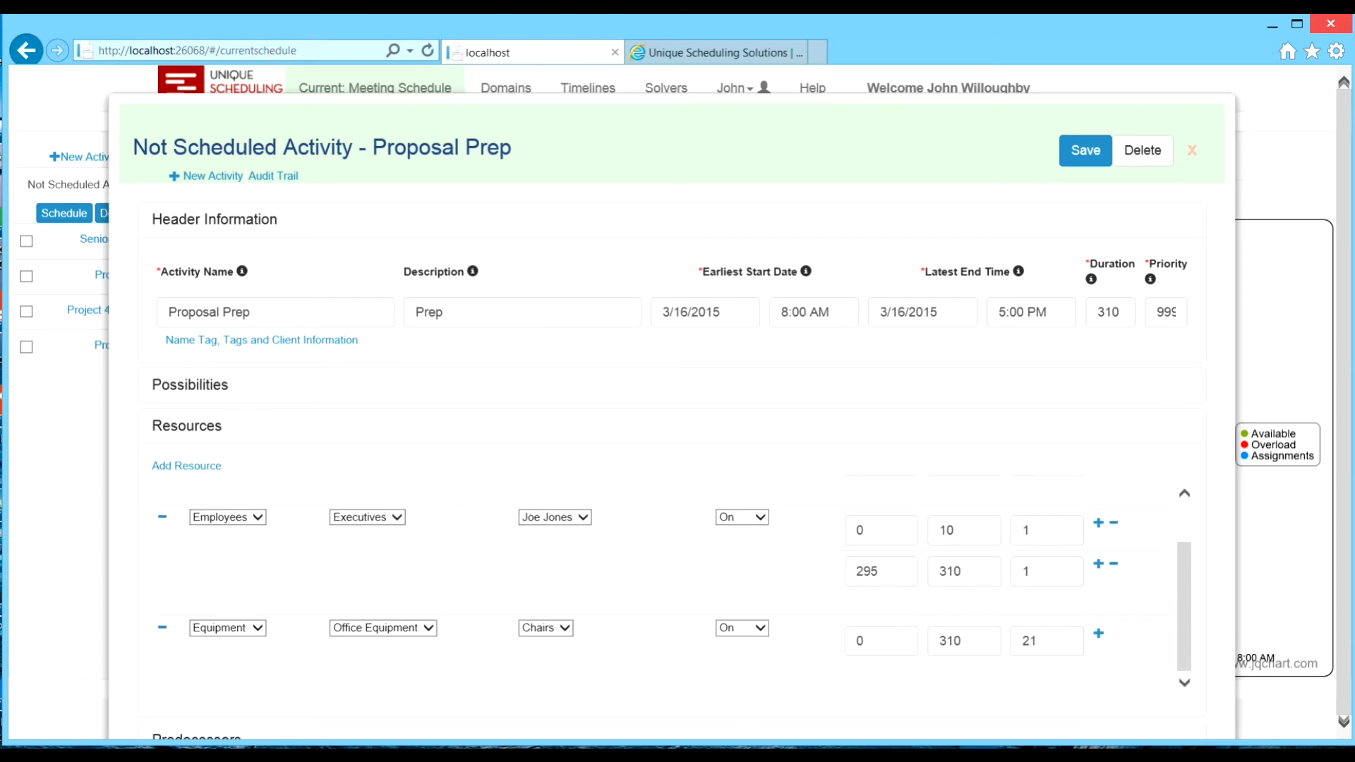
{"action": "left_click", "coordinate": [1192, 150]}
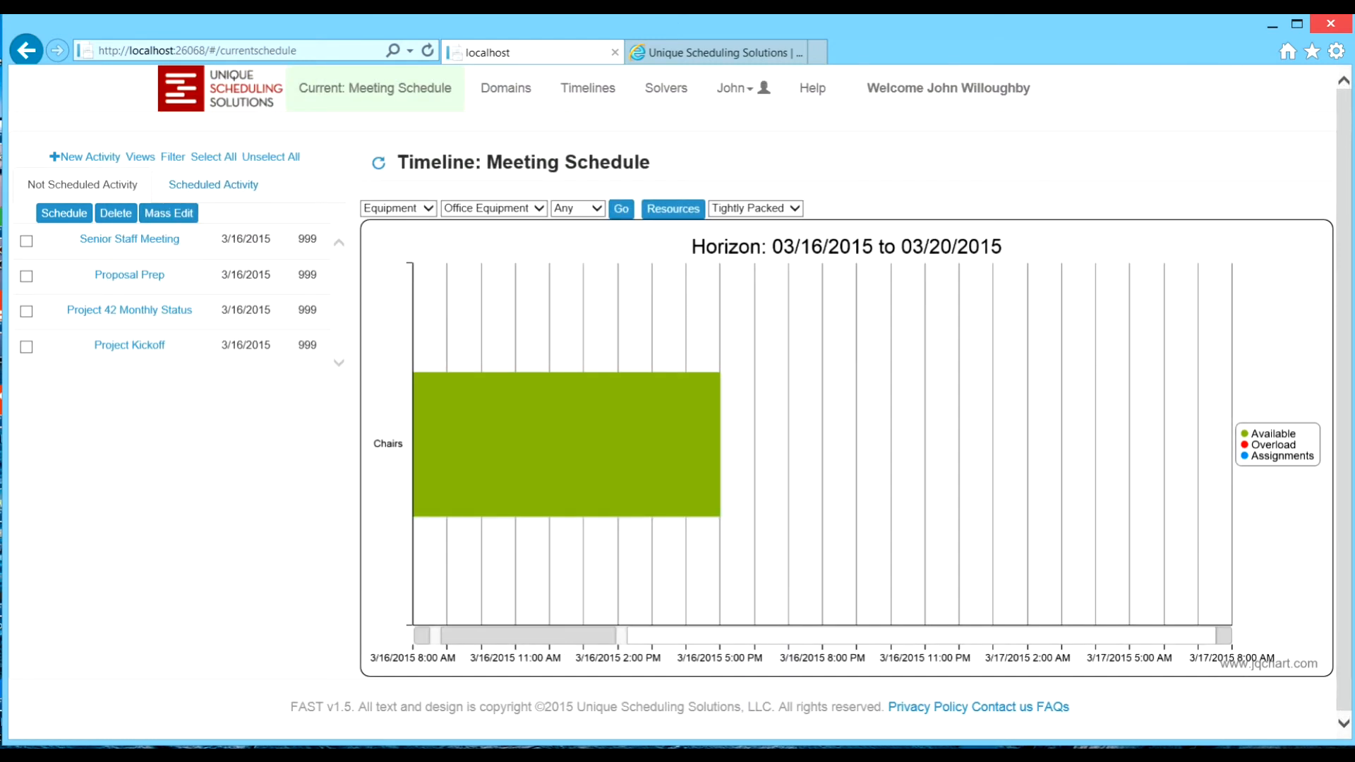
Select all not scheduled activities and schedule them against the Chairs resource using the Tightly Packed option
{"action": "left_click", "coordinate": [213, 157]}
{"action": "left_click", "coordinate": [64, 214]}
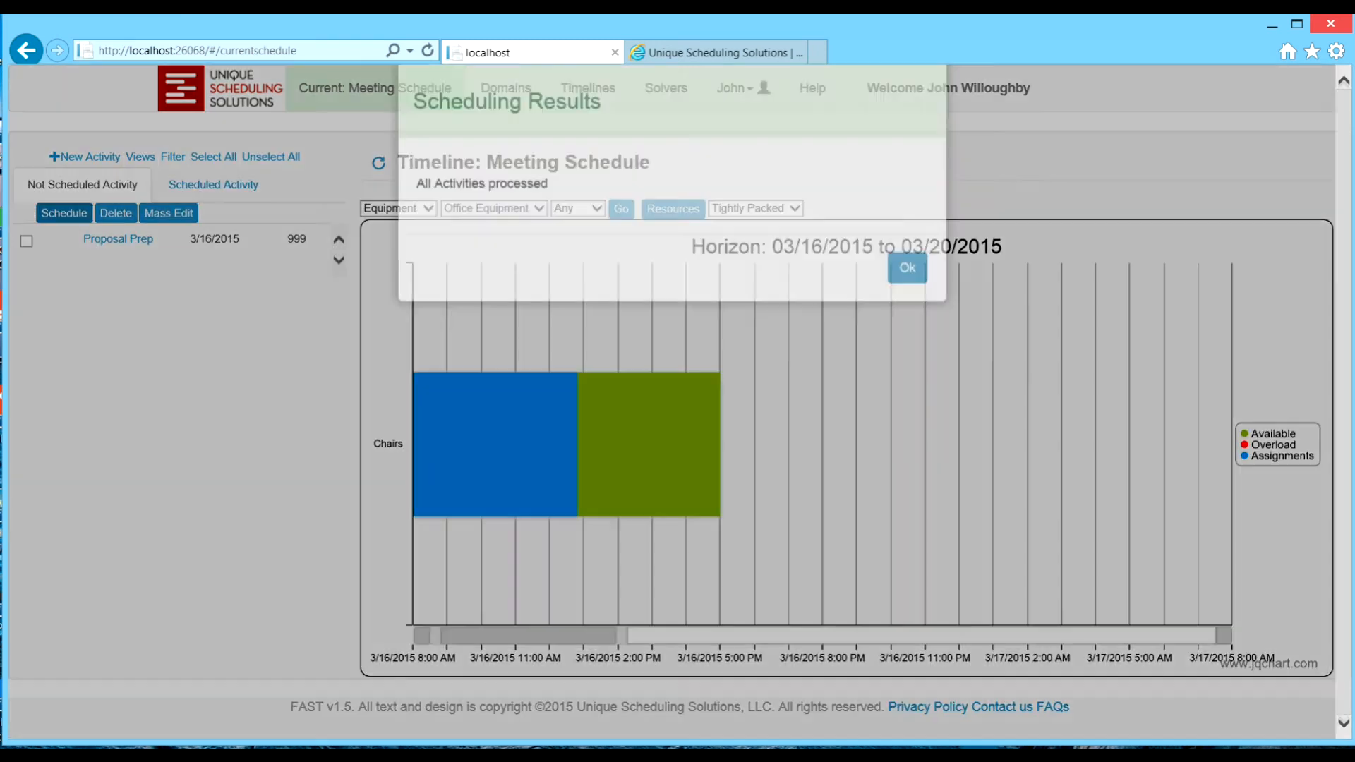
Close the scheduling results and inspect the Chairs assignments on the timeline and in the resource's profile chart
{"action": "left_click", "coordinate": [907, 303]}
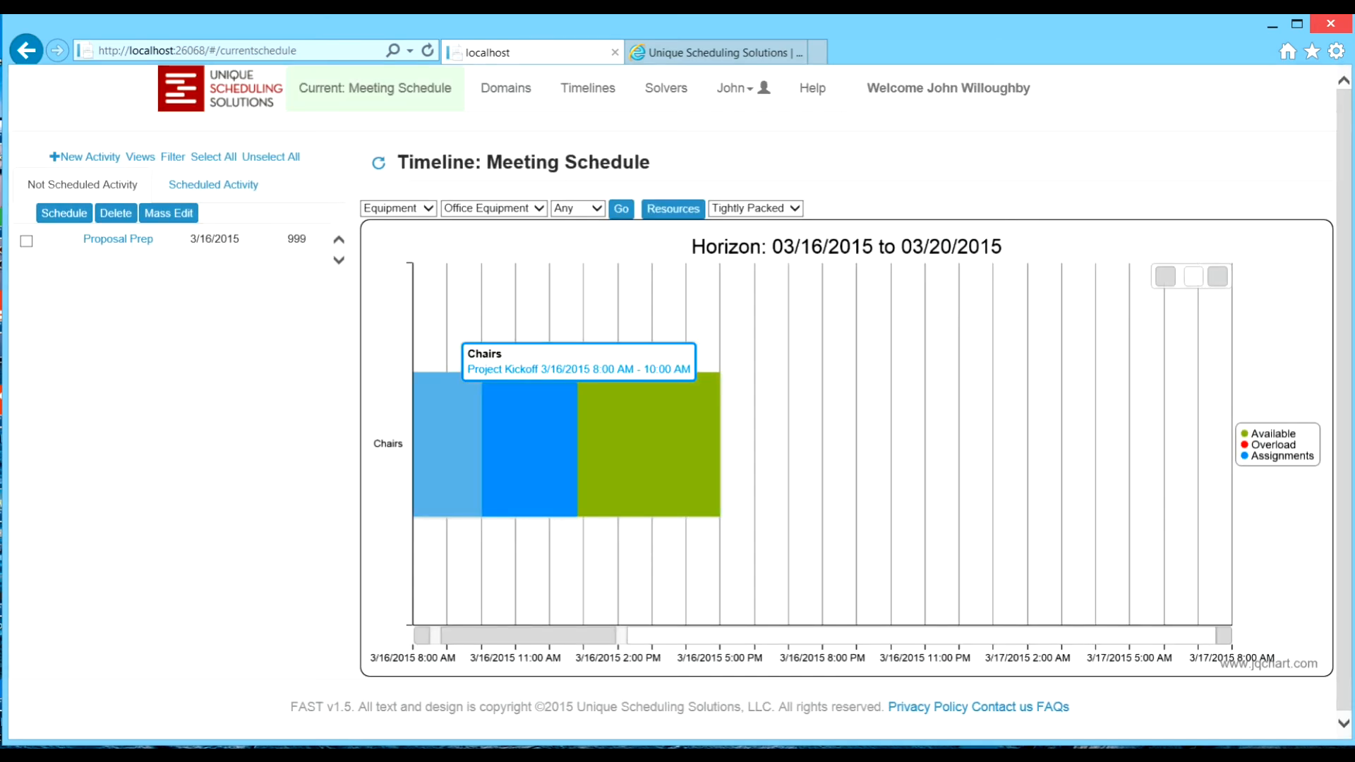
{"action": "mouse_move", "coordinate": [552, 445]}
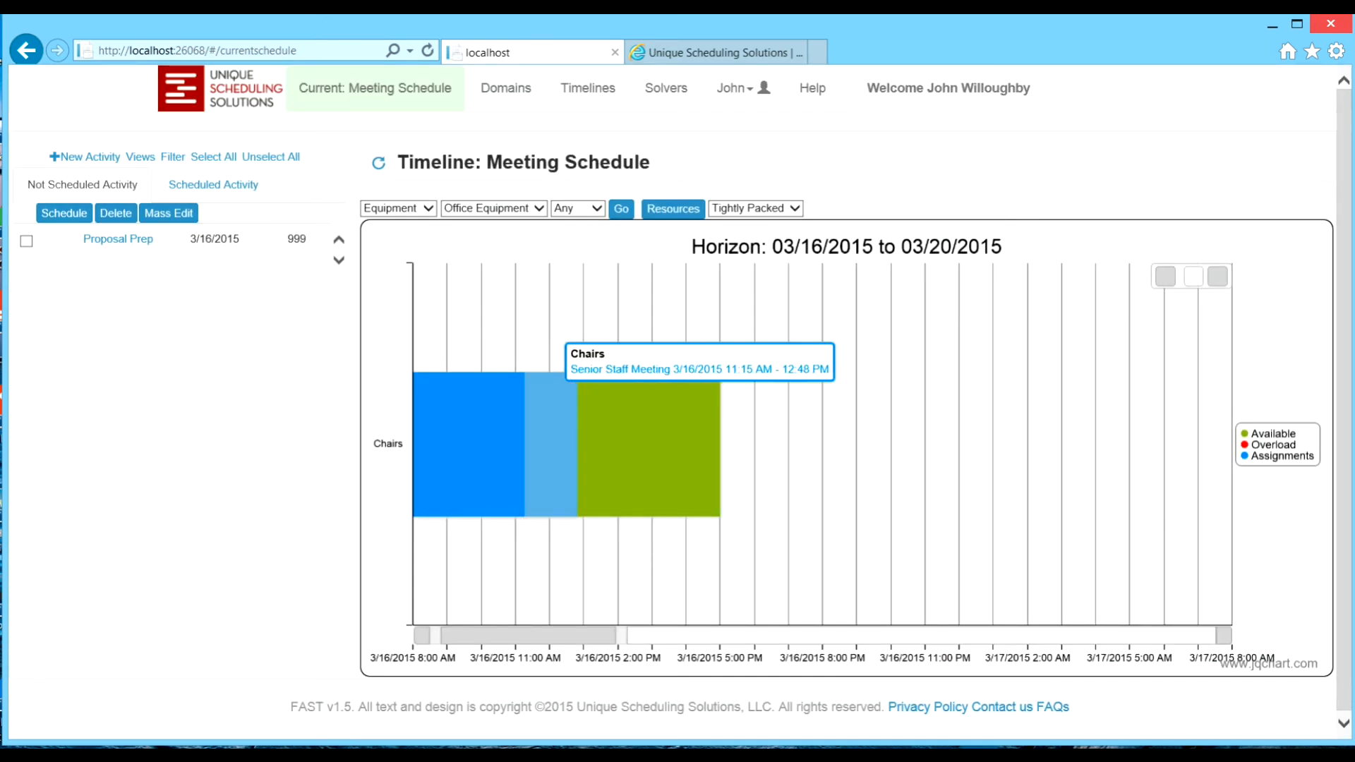
{"action": "mouse_move", "coordinate": [118, 238]}
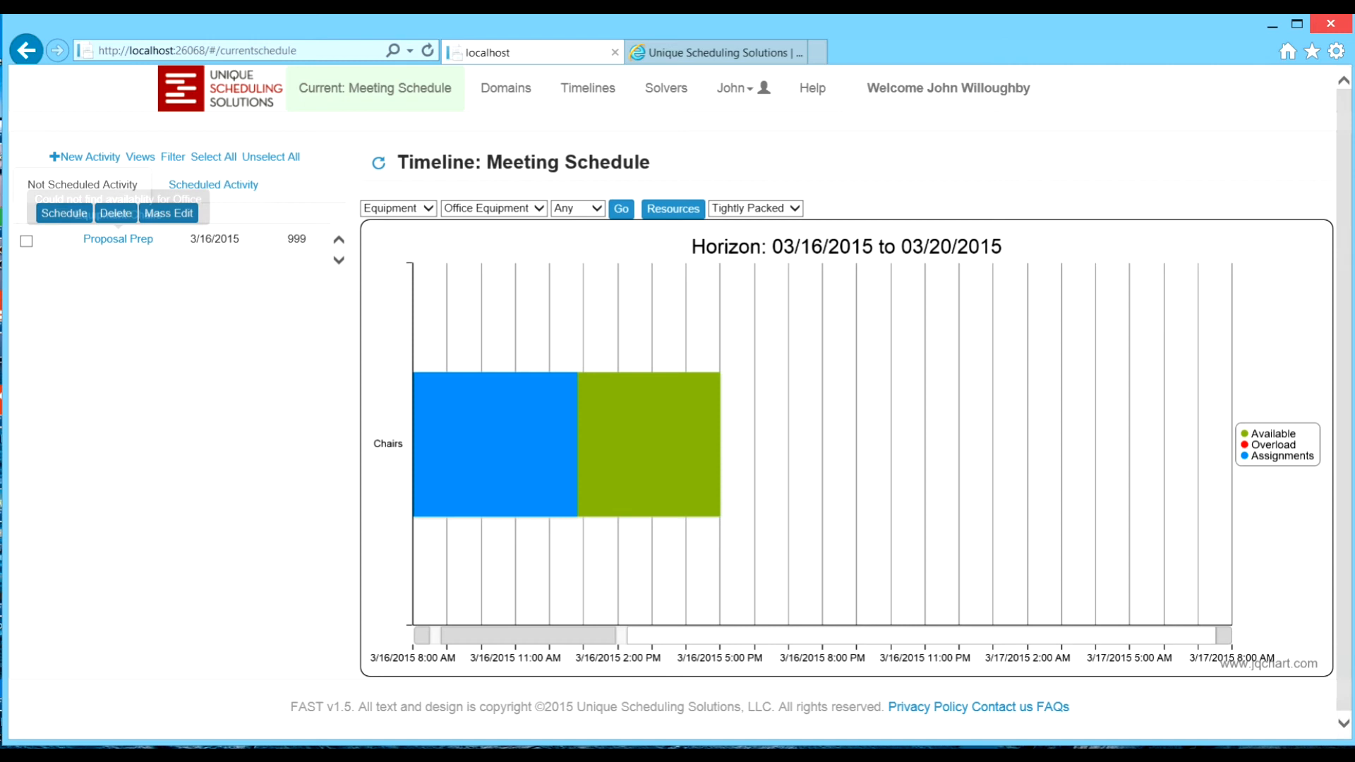
{"action": "mouse_move", "coordinate": [649, 442]}
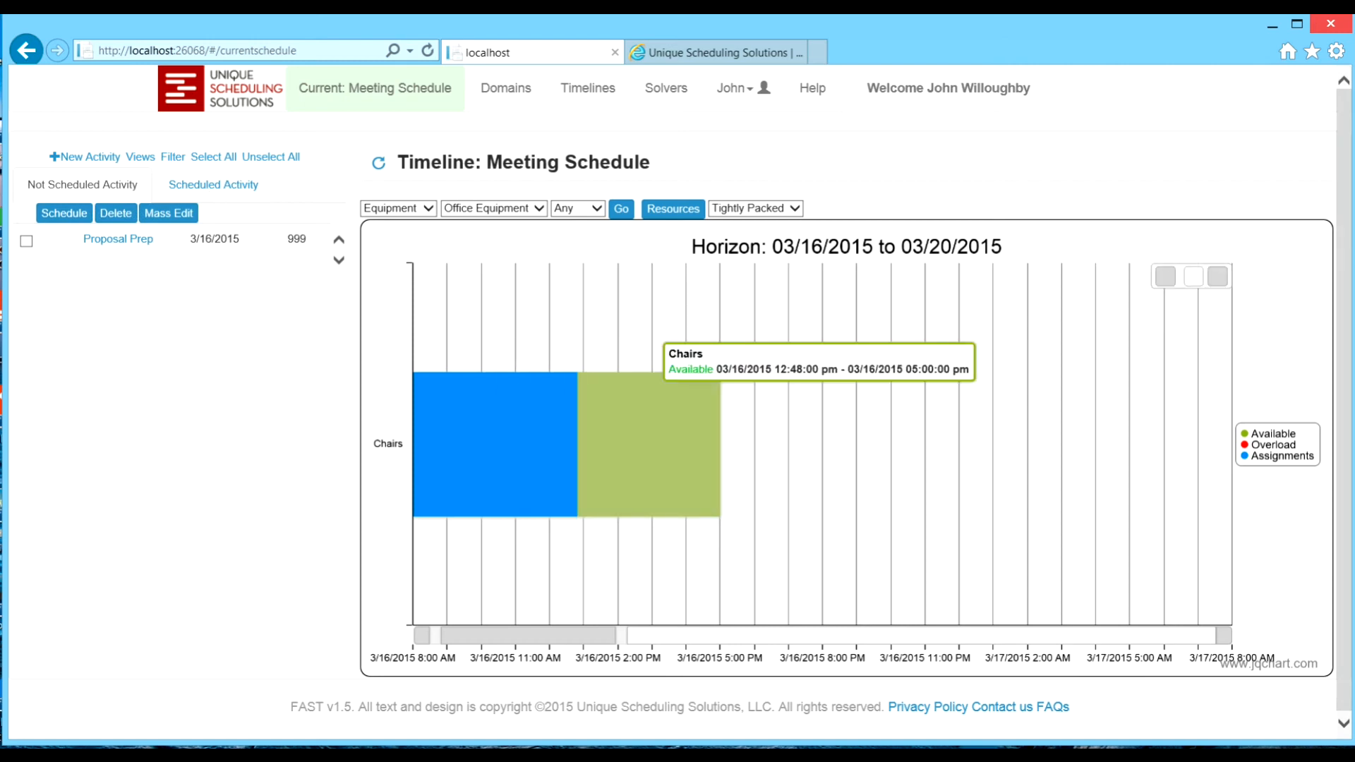
{"action": "left_click", "coordinate": [648, 442]}
{"action": "left_click", "coordinate": [274, 260]}
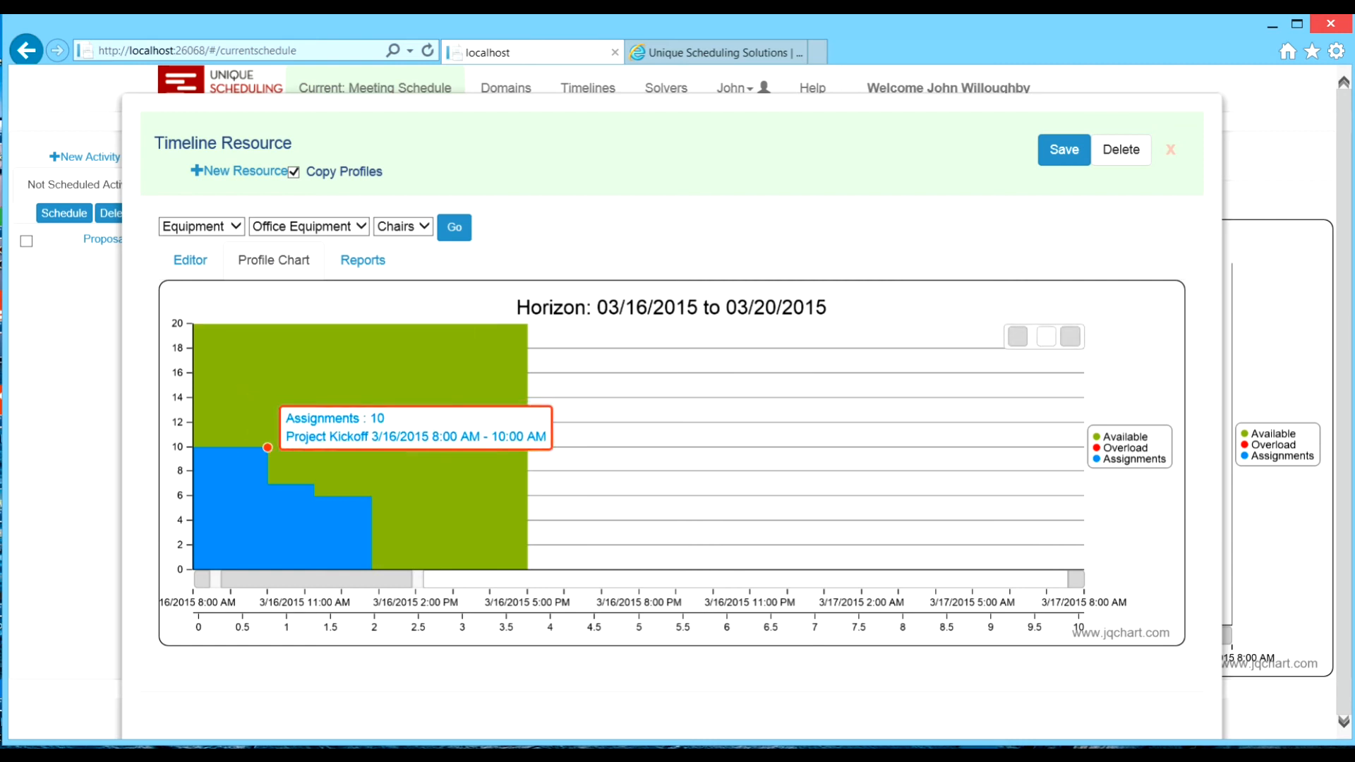
{"action": "mouse_move", "coordinate": [333, 497]}
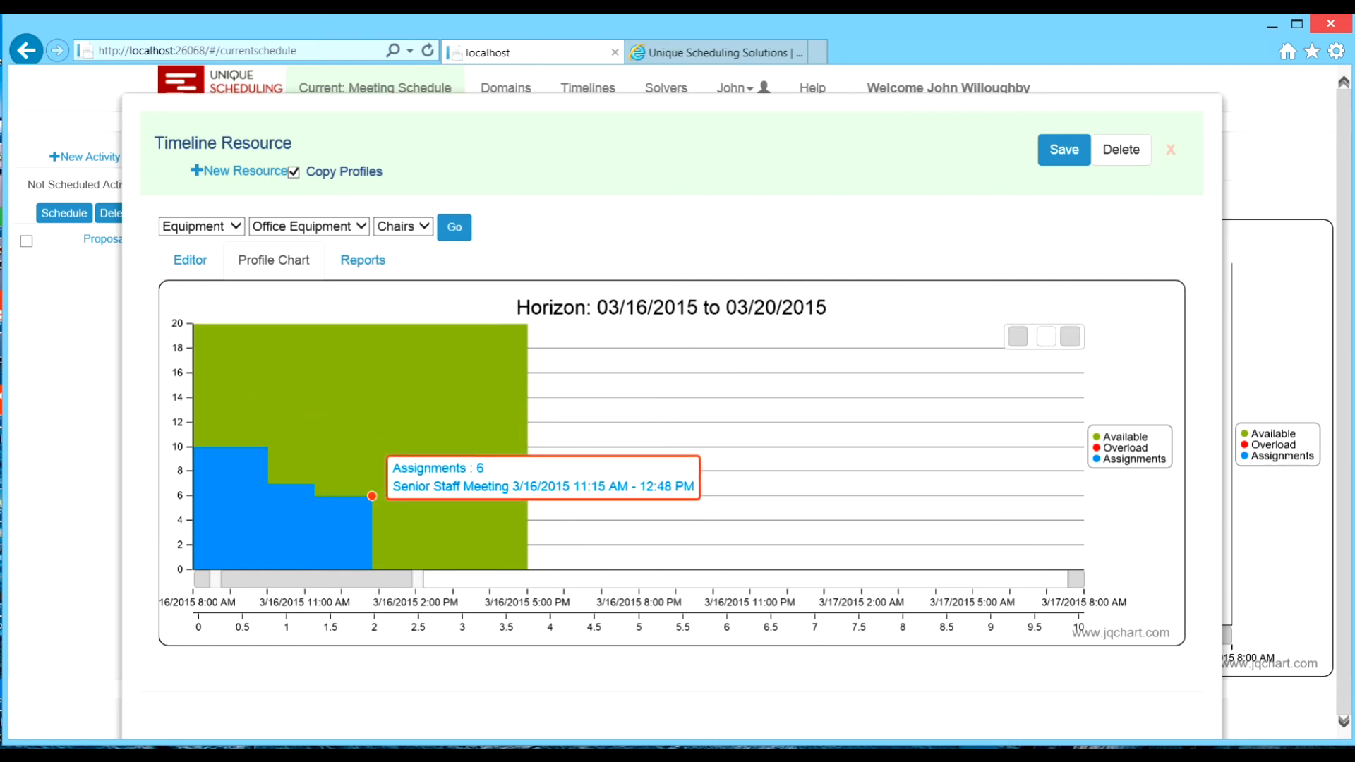
{"action": "mouse_move", "coordinate": [427, 402]}
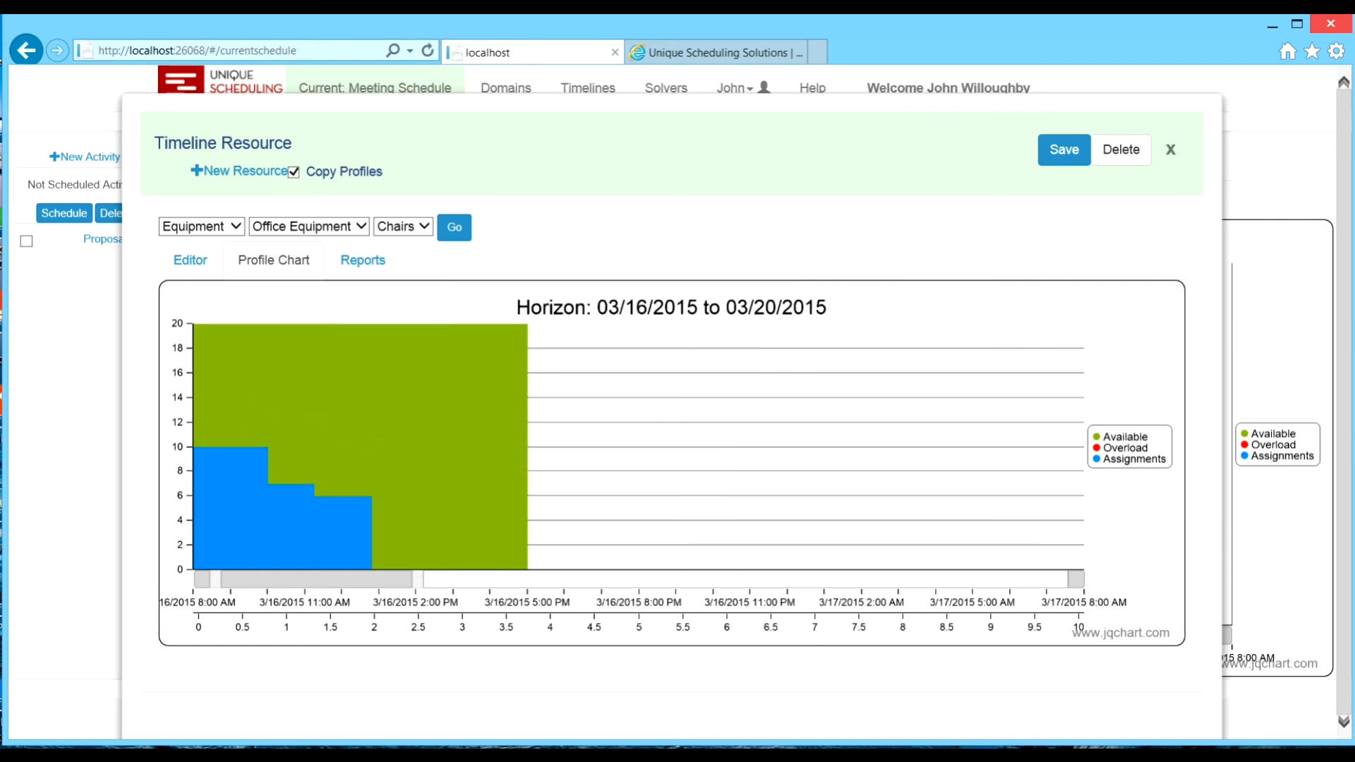
{"action": "left_click", "coordinate": [1170, 150]}
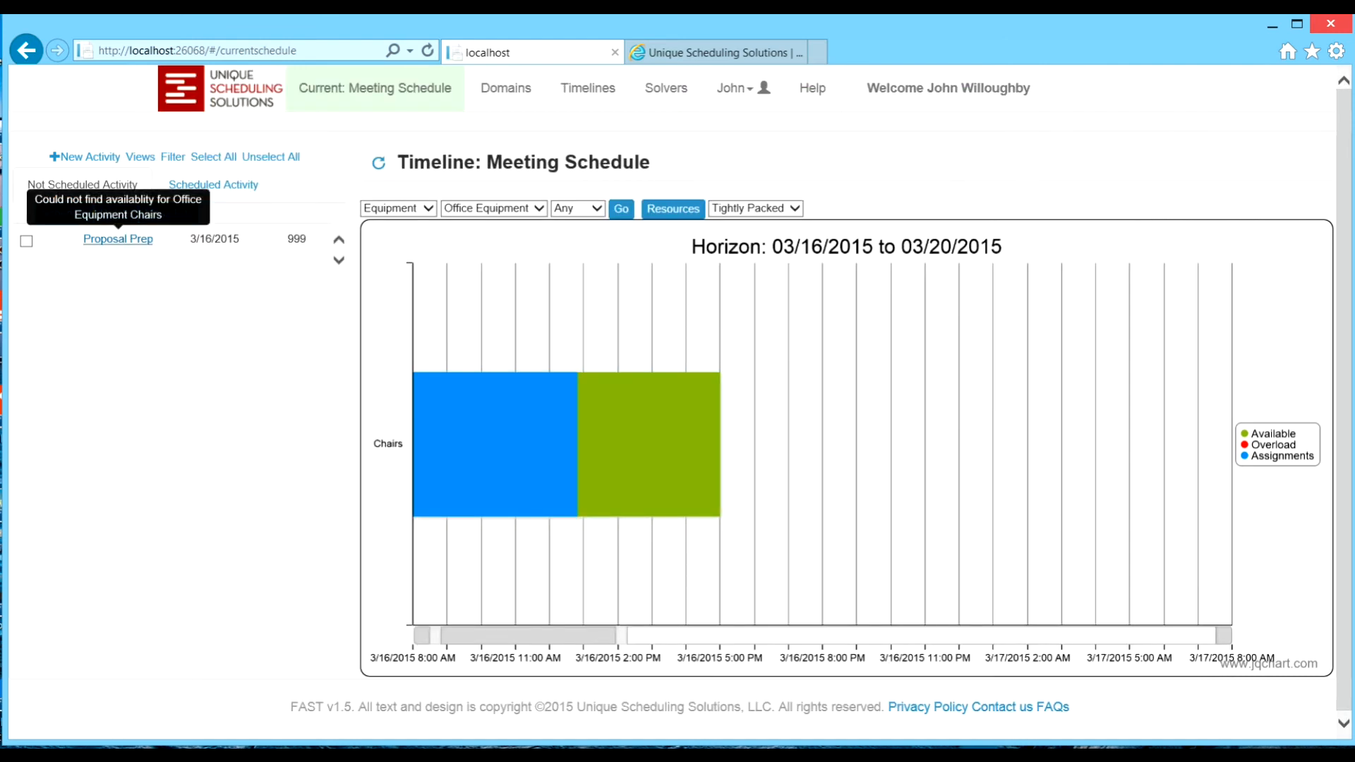
Set the enforcement of Proposal Prep's Chairs resource to Track, then save and close the activity
{"action": "left_click", "coordinate": [118, 238]}
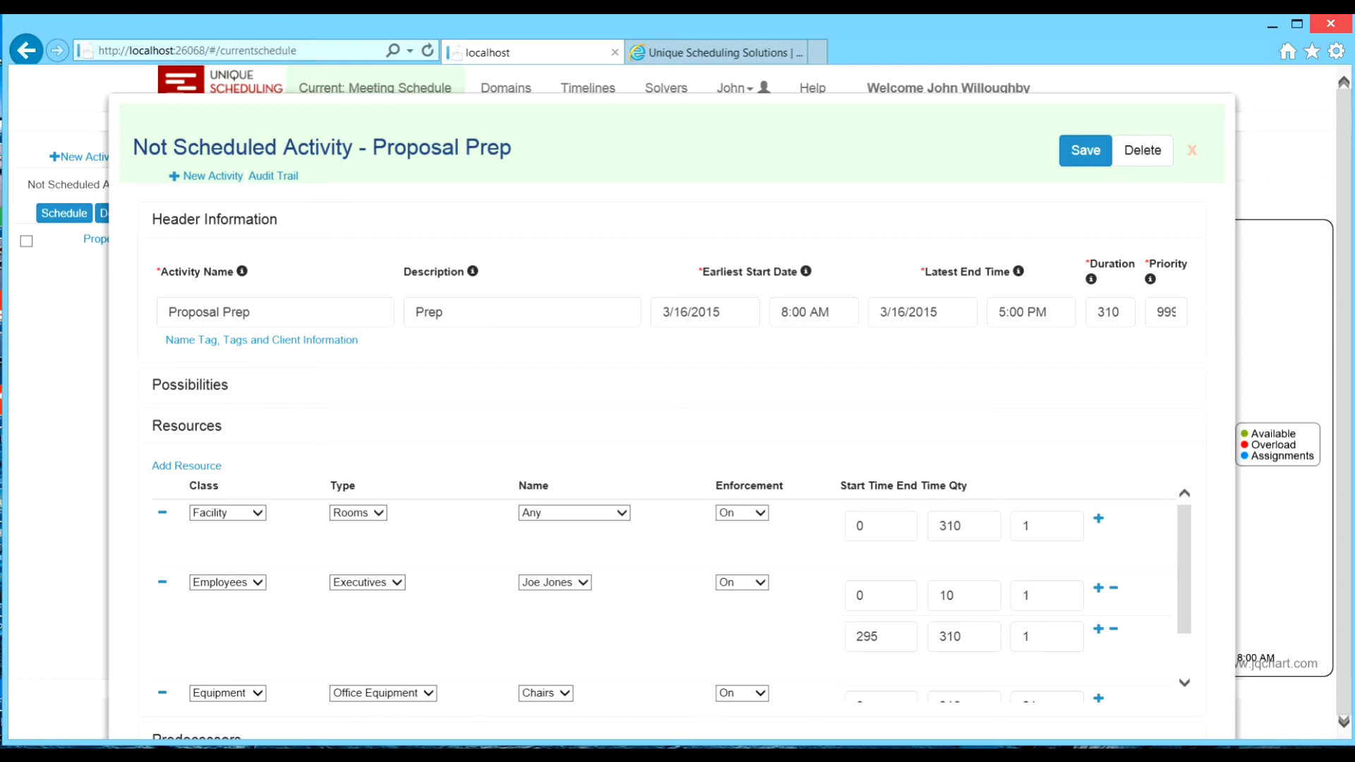
{"action": "left_click", "coordinate": [742, 693]}
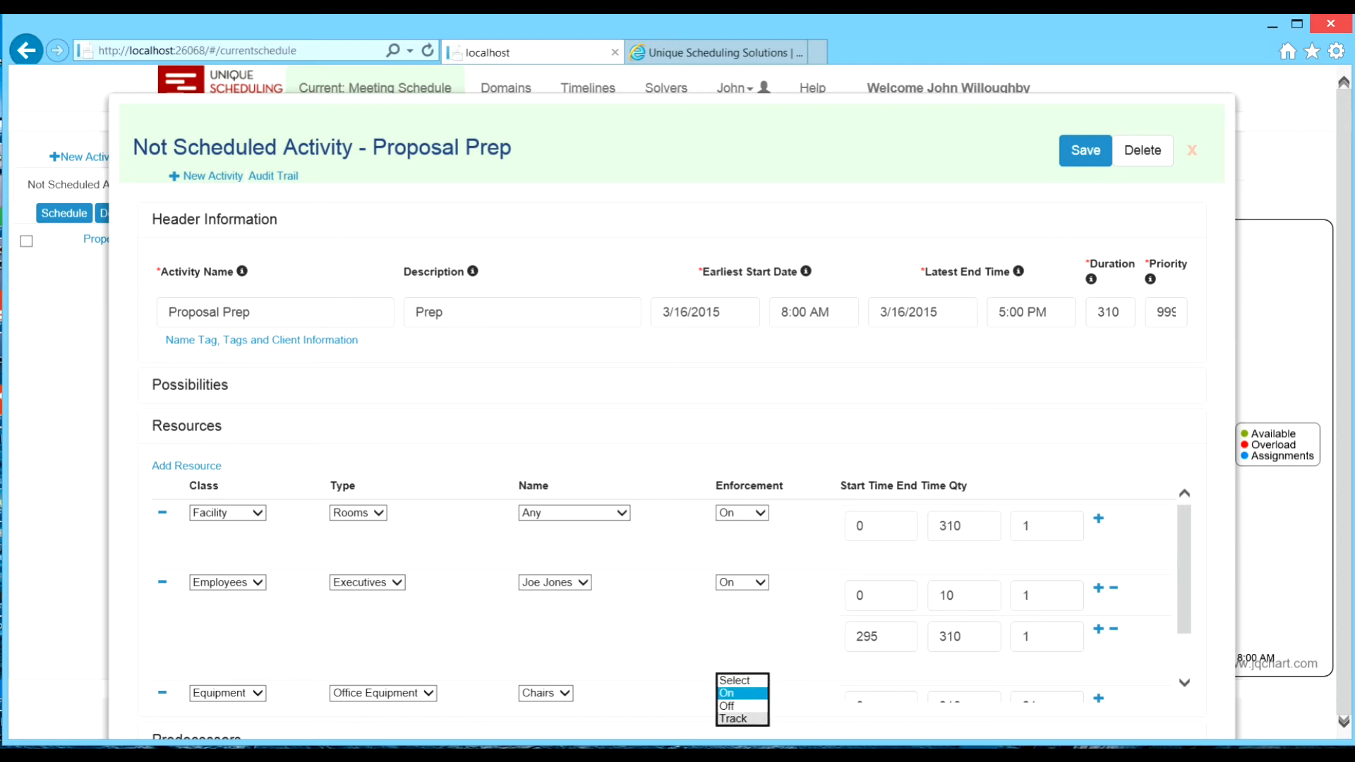
{"action": "left_click", "coordinate": [742, 719]}
{"action": "scroll", "coordinate": [670, 586], "scroll_direction": "down", "scroll_amount": 2}
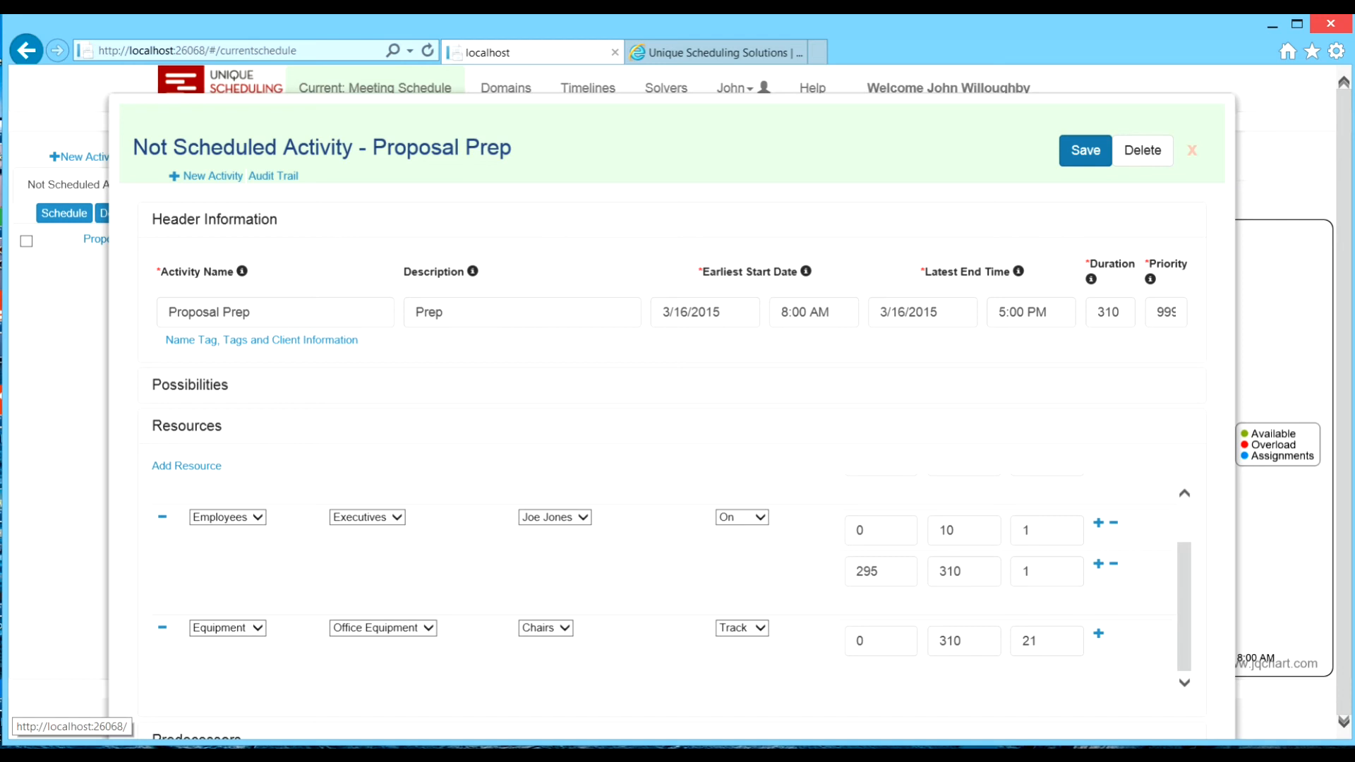
{"action": "left_click", "coordinate": [1086, 150]}
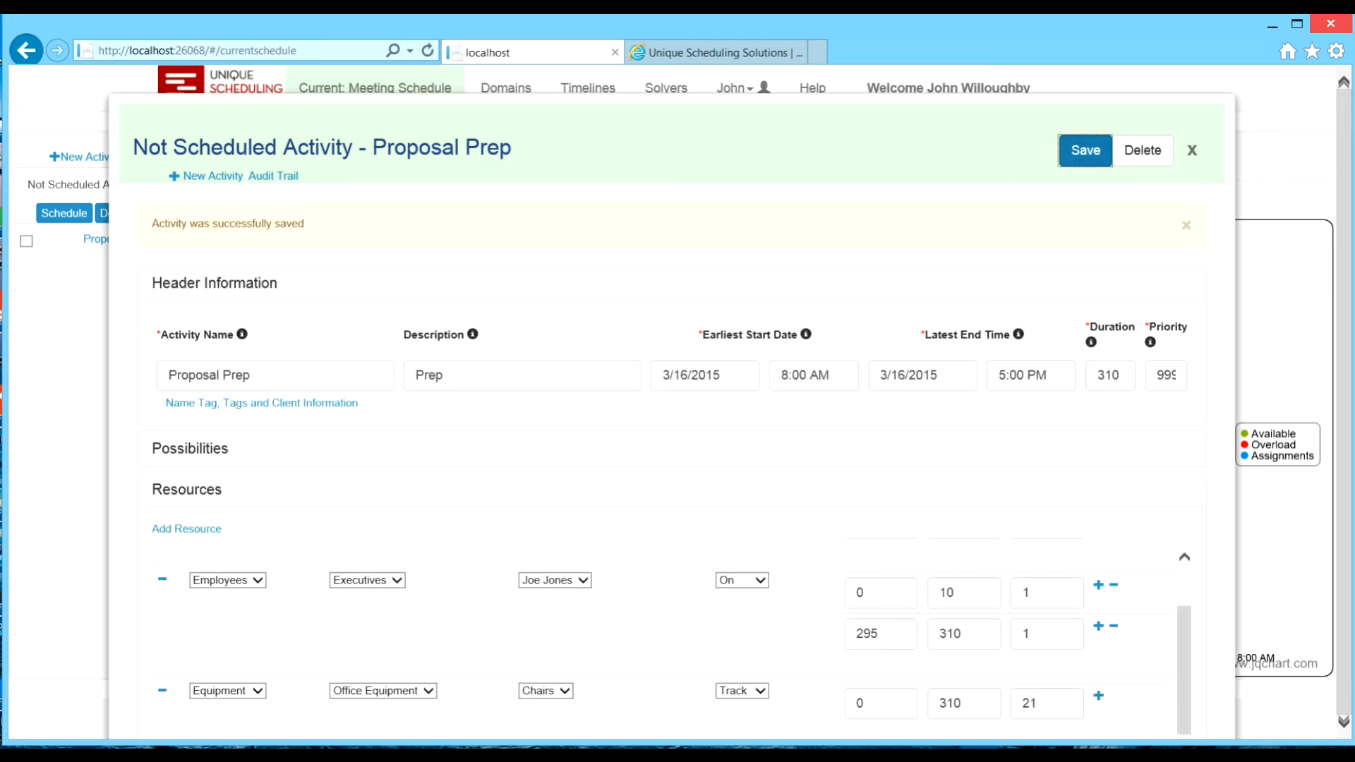
{"action": "left_click", "coordinate": [1192, 150]}
Try to schedule Proposal Prep using the Tightly Packed method
{"action": "left_click", "coordinate": [26, 241]}
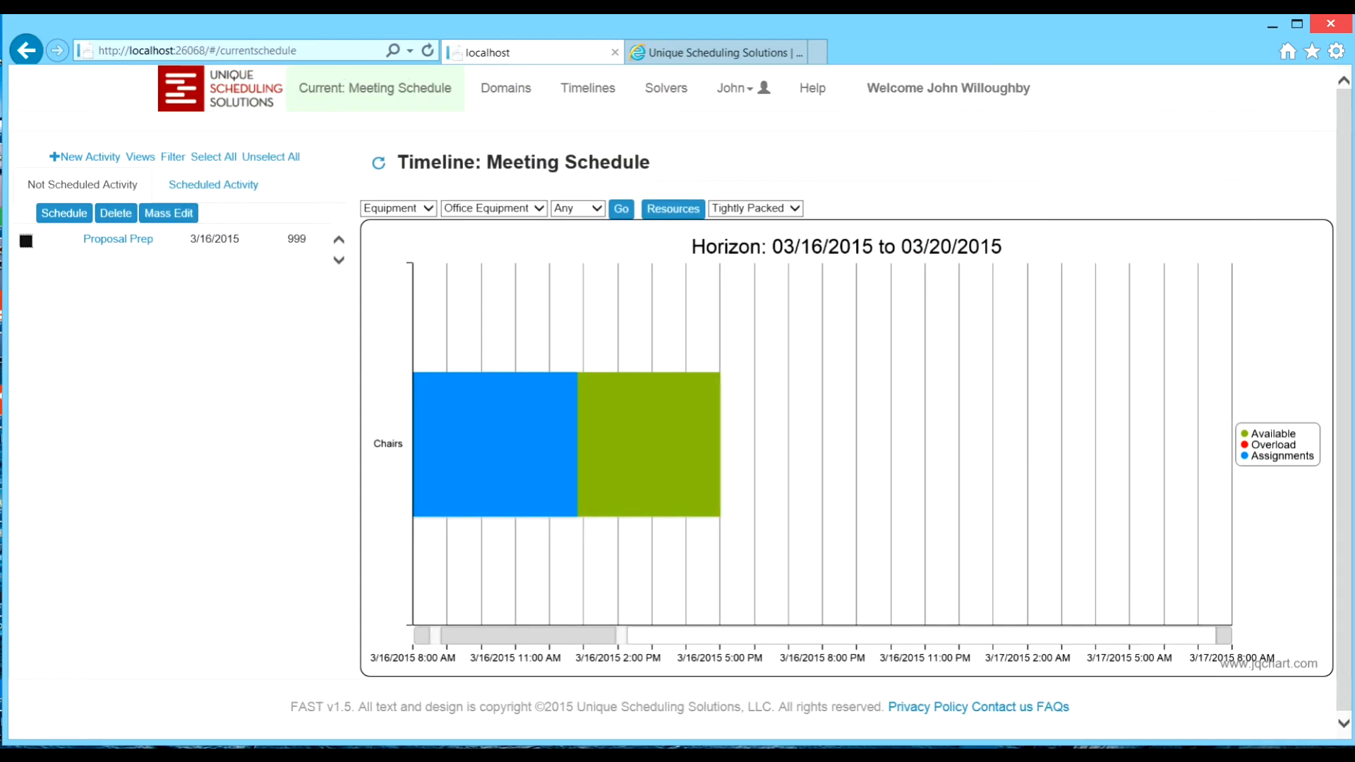
{"action": "left_click", "coordinate": [64, 213]}
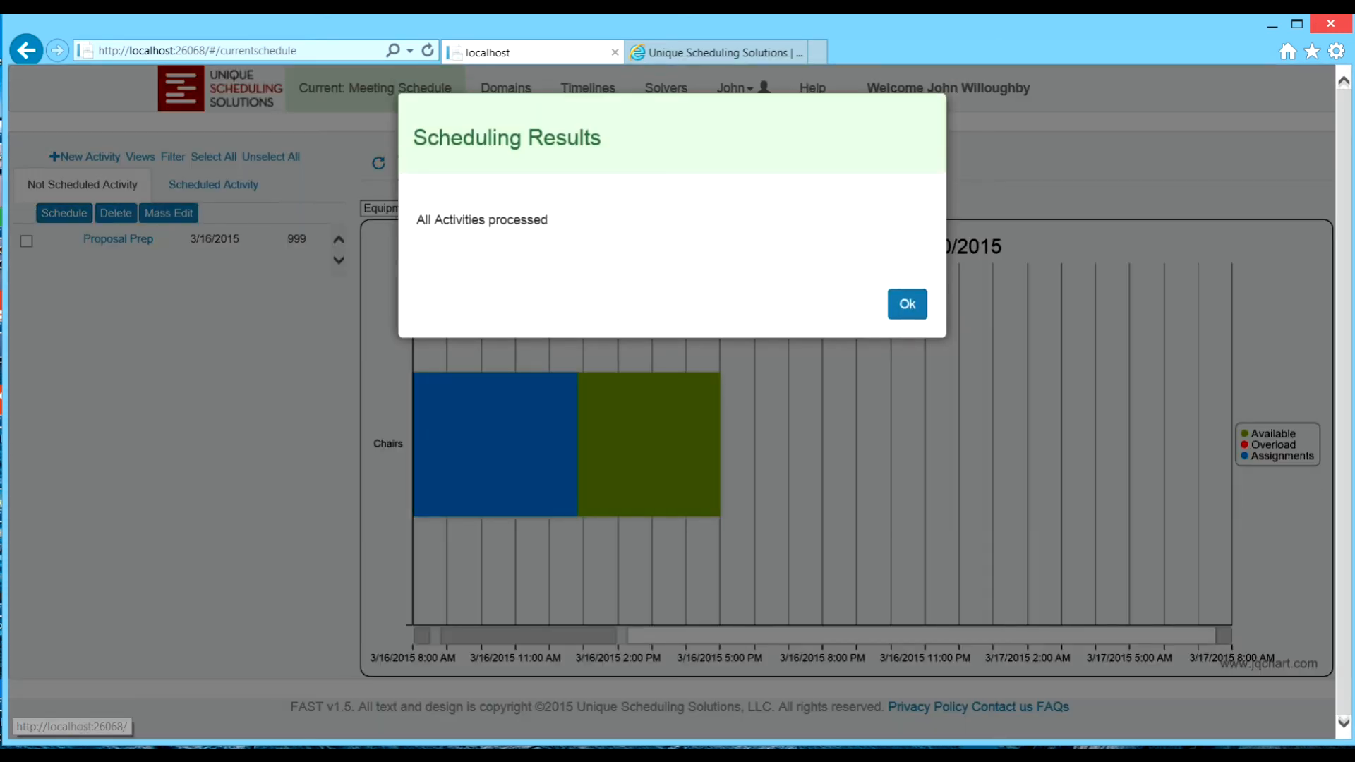
{"action": "left_click", "coordinate": [908, 304]}
{"action": "mouse_move", "coordinate": [118, 240]}
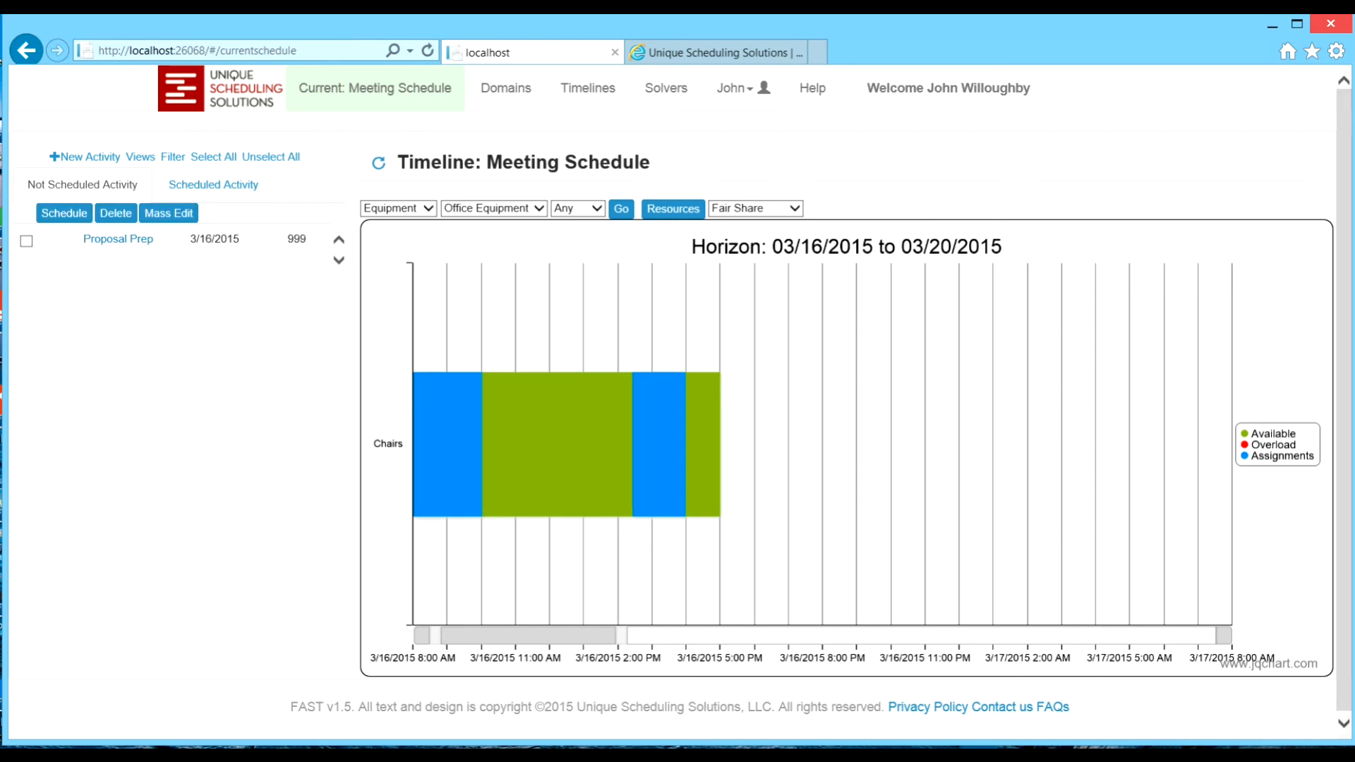
Select Proposal Prep and schedule it using the Fair Share method
{"action": "left_click", "coordinate": [26, 242]}
{"action": "left_click", "coordinate": [64, 213]}
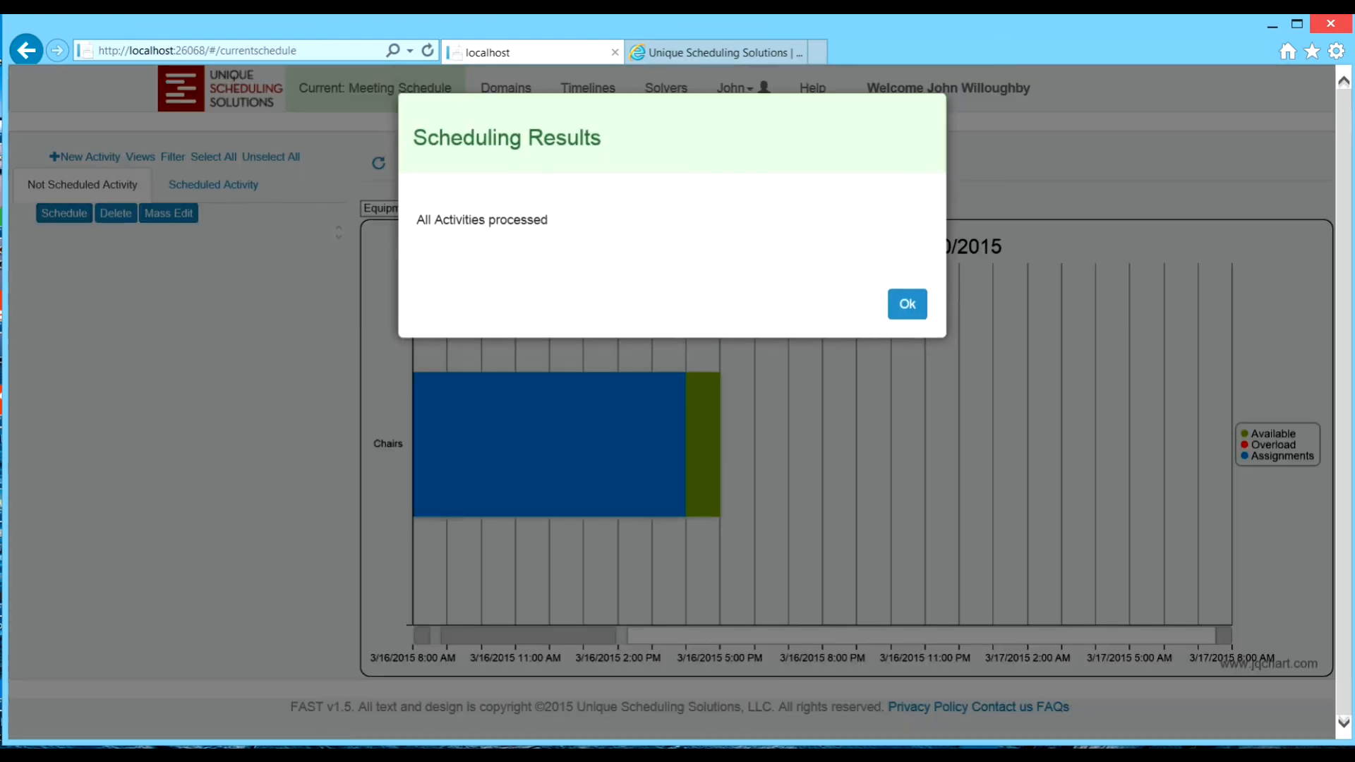
{"action": "left_click", "coordinate": [908, 304]}
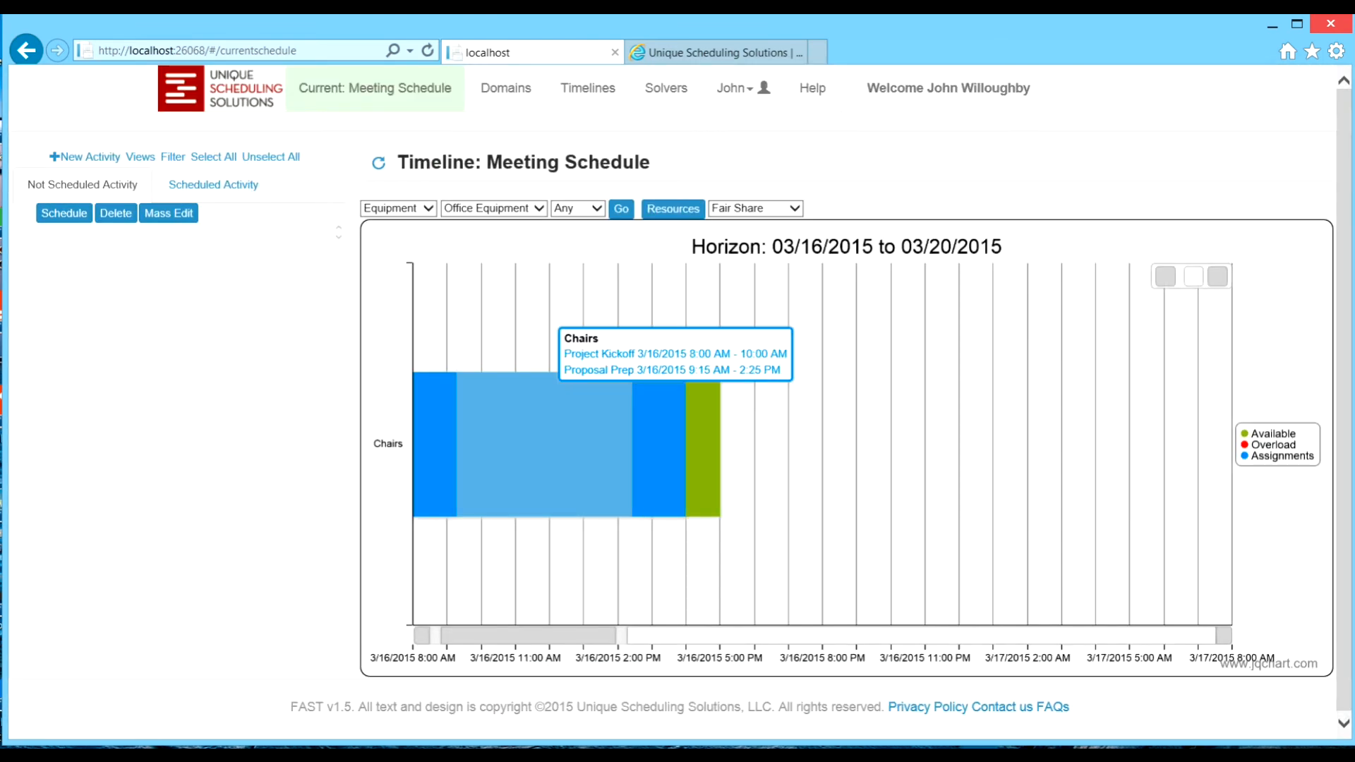
Examine the Chairs resource's profile chart for assignments and overloads, then close the resource window
{"action": "left_click", "coordinate": [689, 575]}
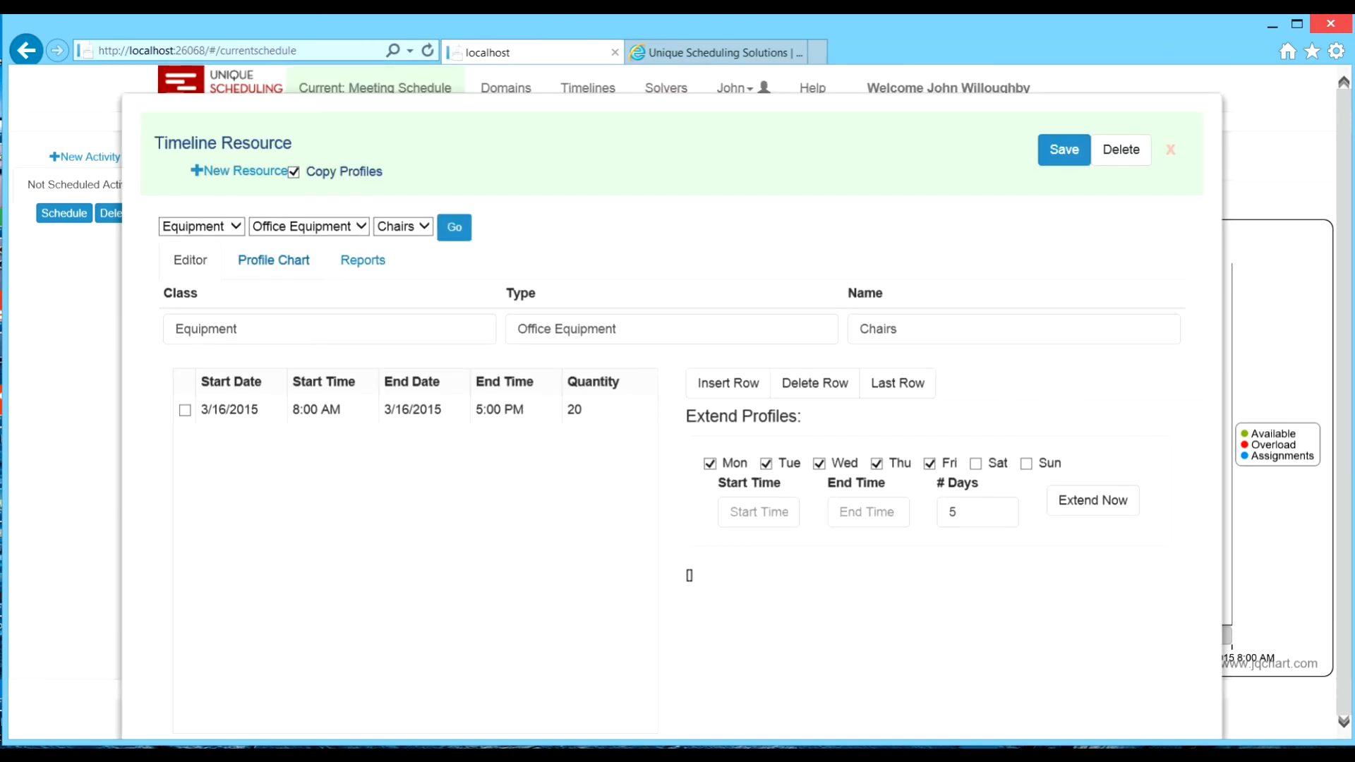
{"action": "left_click", "coordinate": [273, 260]}
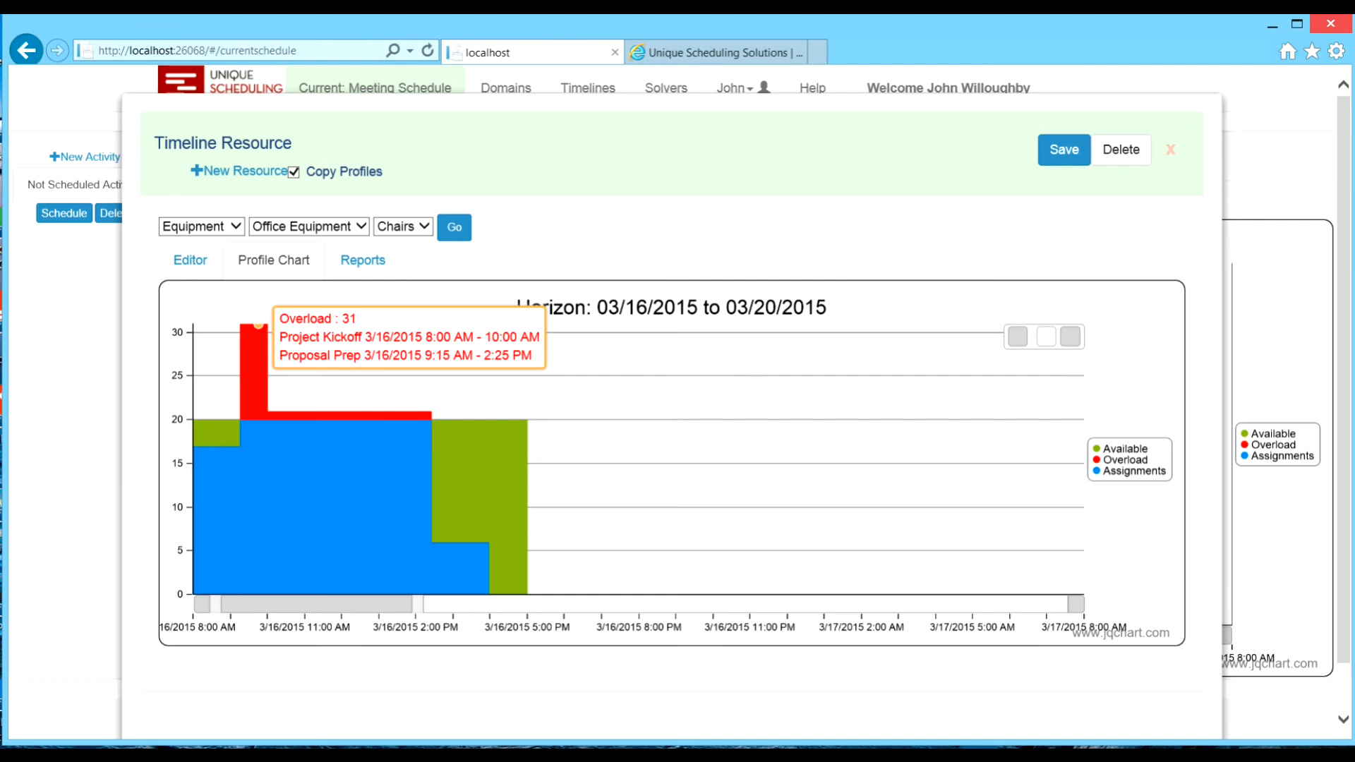
{"action": "mouse_move", "coordinate": [305, 420]}
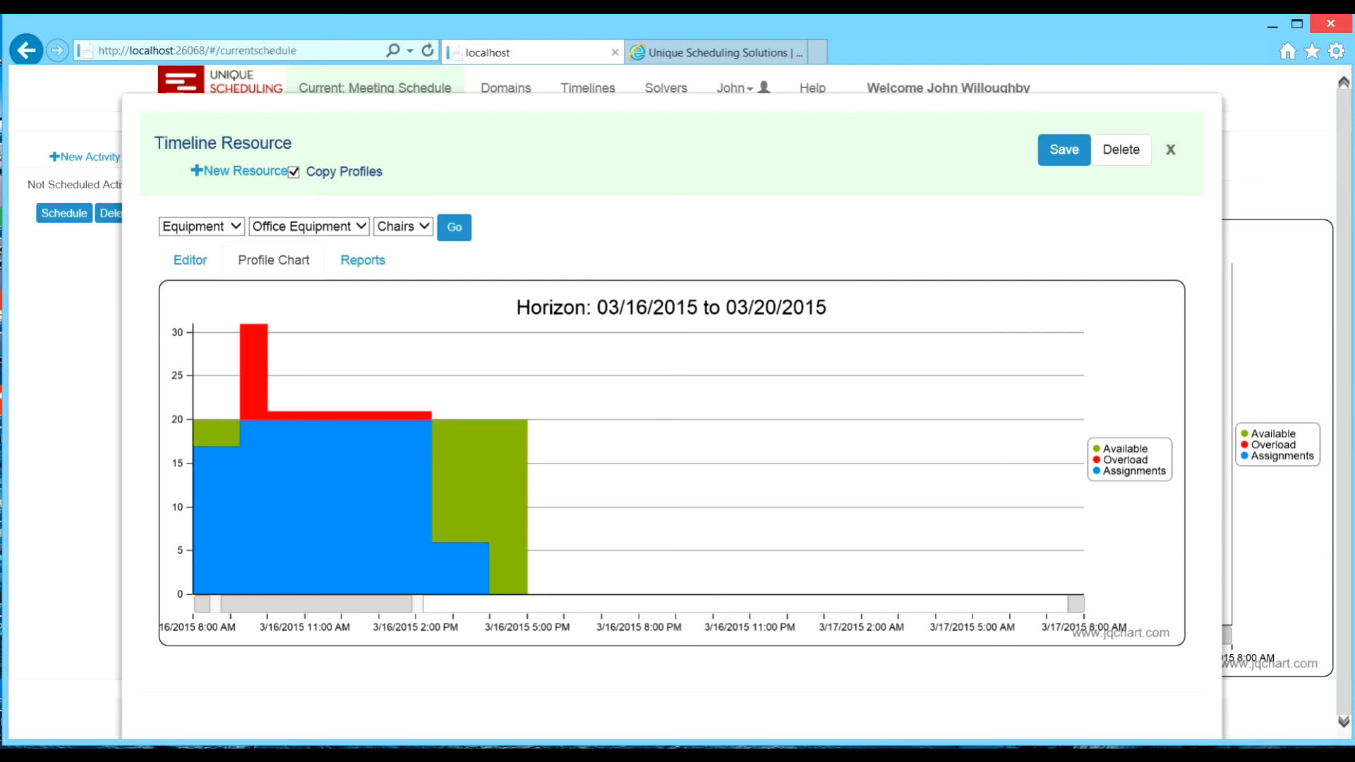
{"action": "left_click", "coordinate": [1170, 150]}
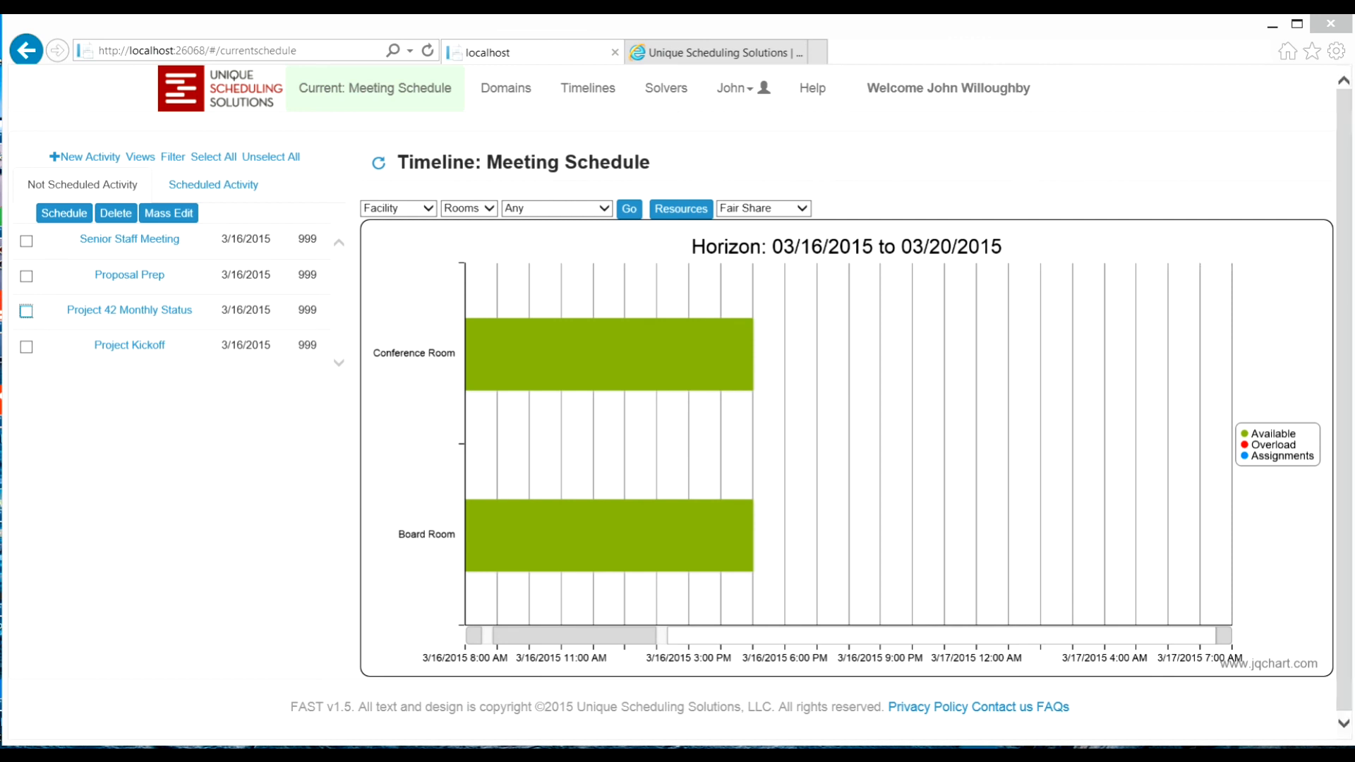
Add Senior Staff Meeting as a predecessor of the Project 42 Monthly Status activity
{"action": "left_click", "coordinate": [129, 310]}
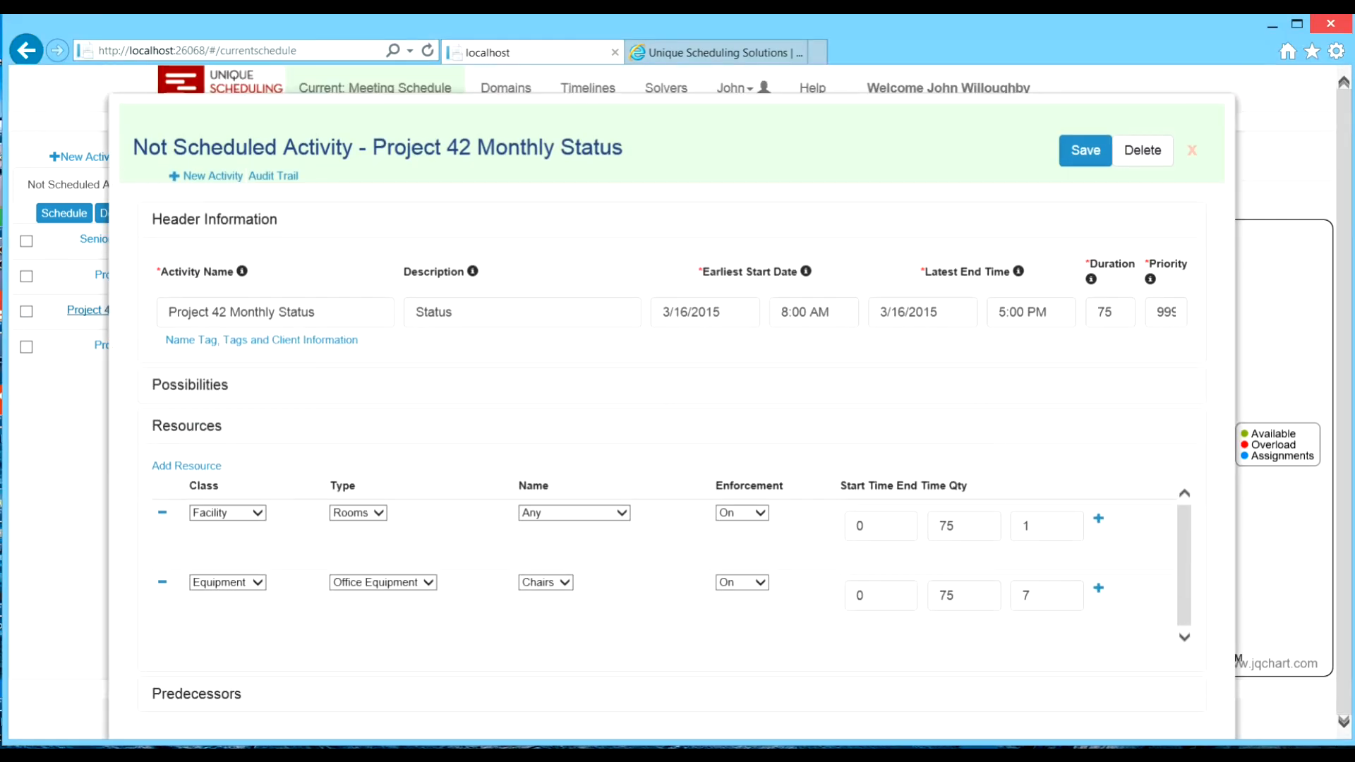
{"action": "left_click", "coordinate": [186, 426]}
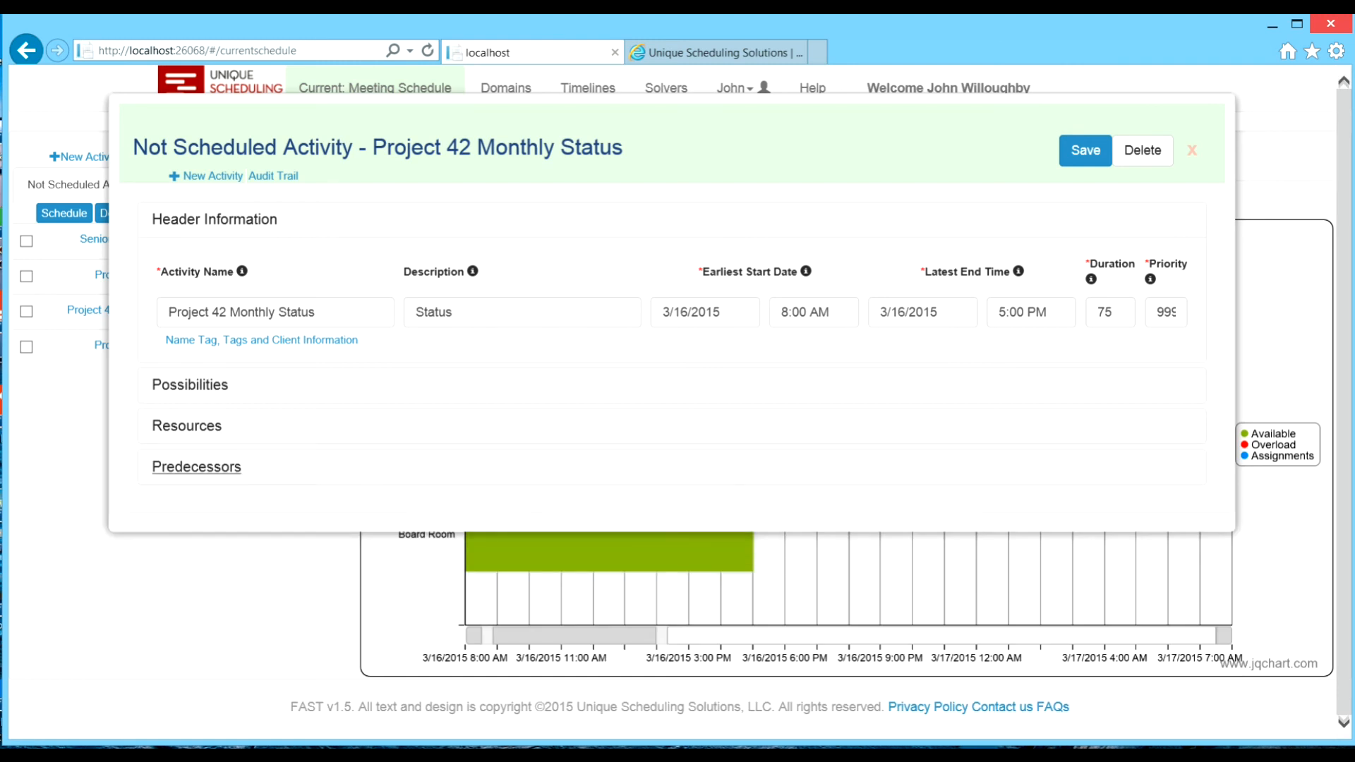
{"action": "left_click", "coordinate": [196, 467]}
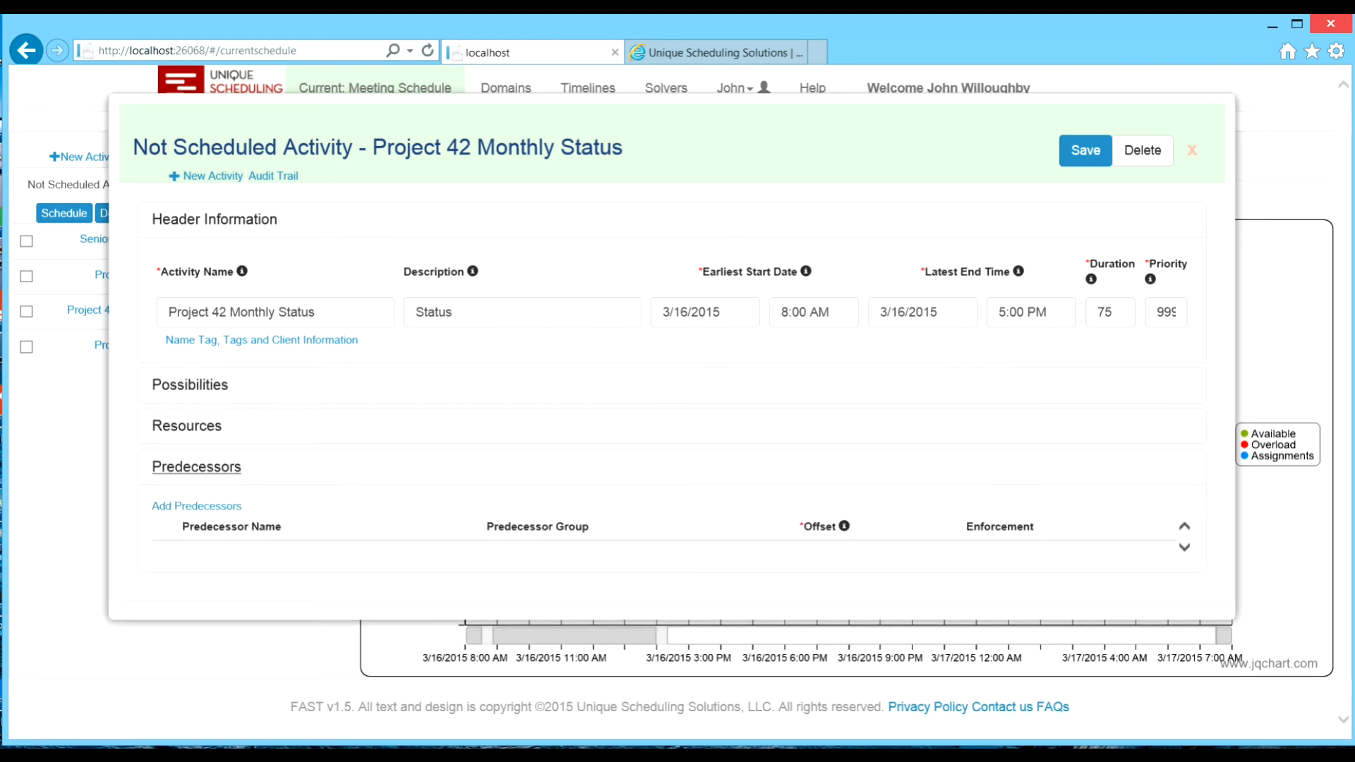
{"action": "left_click", "coordinate": [197, 507]}
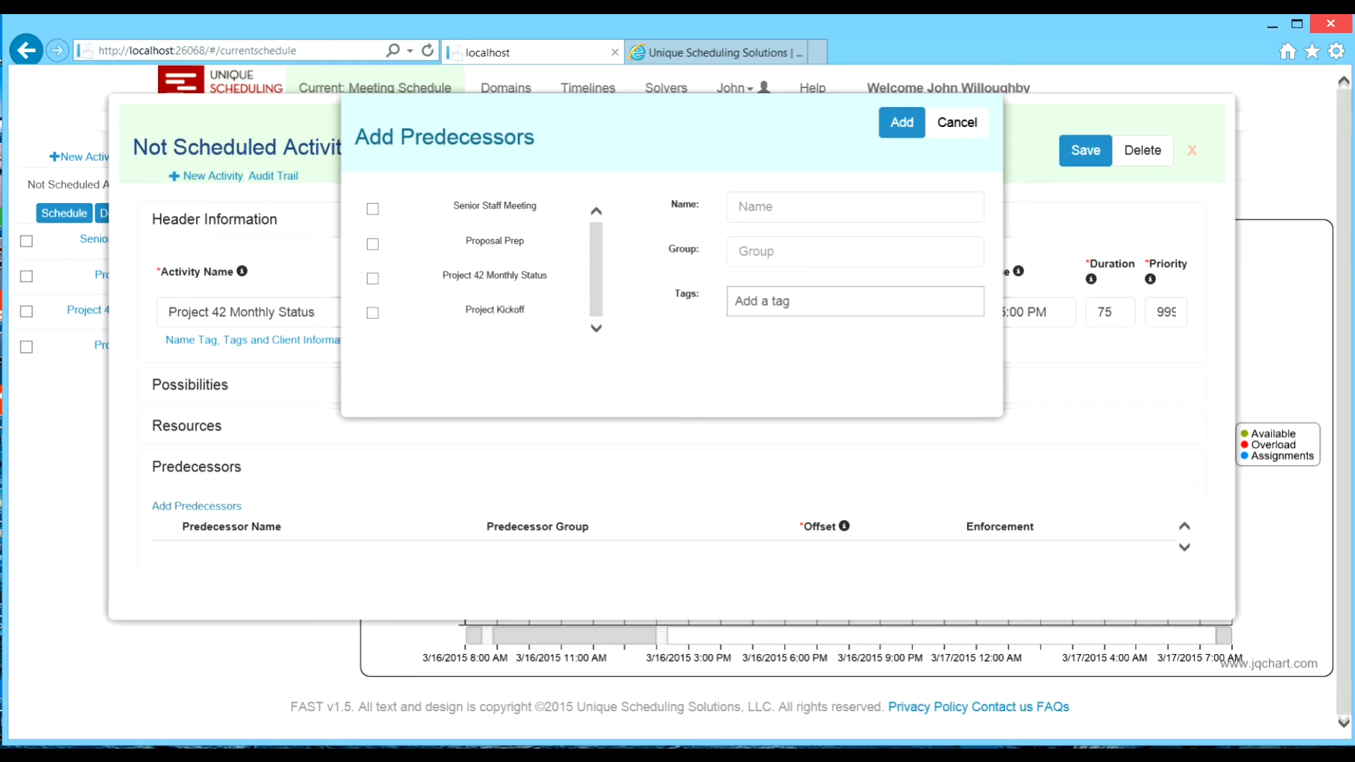
{"action": "left_click", "coordinate": [372, 209]}
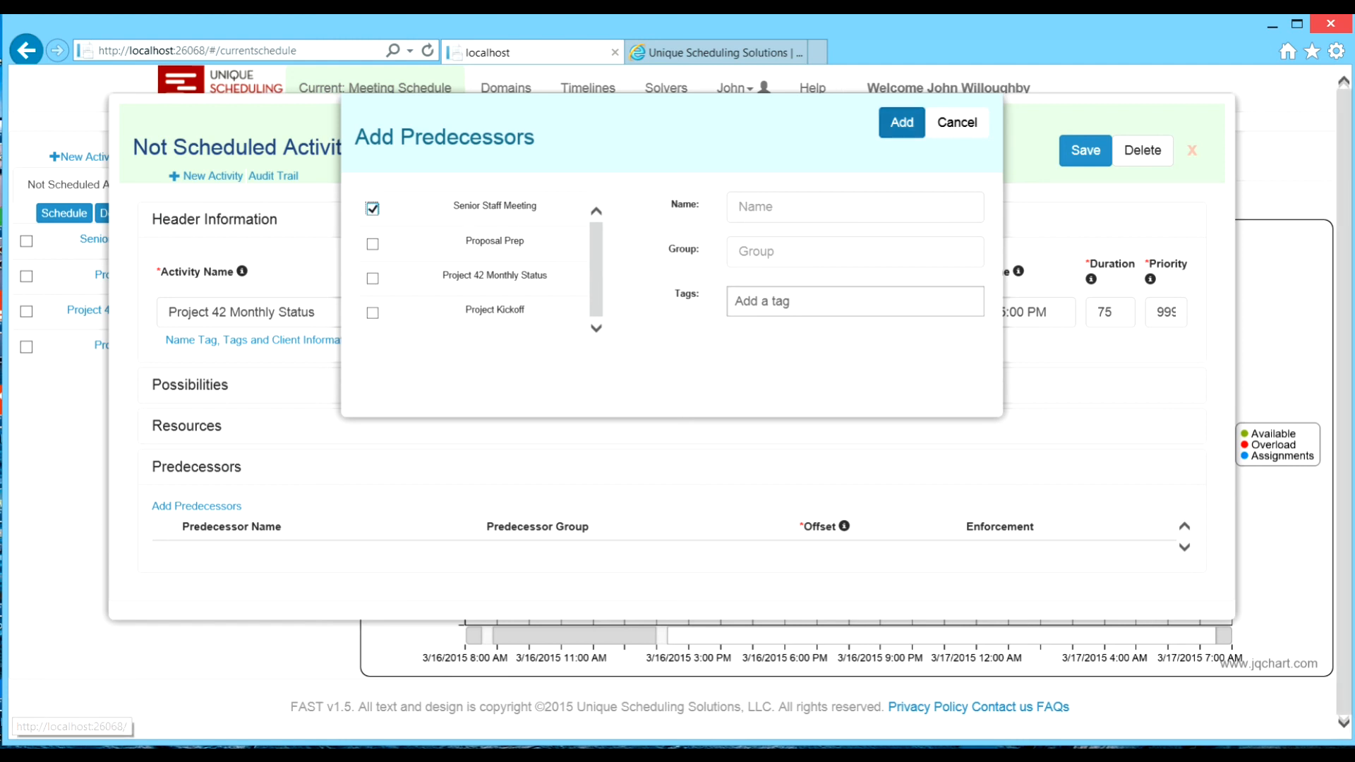
{"action": "left_click", "coordinate": [902, 122]}
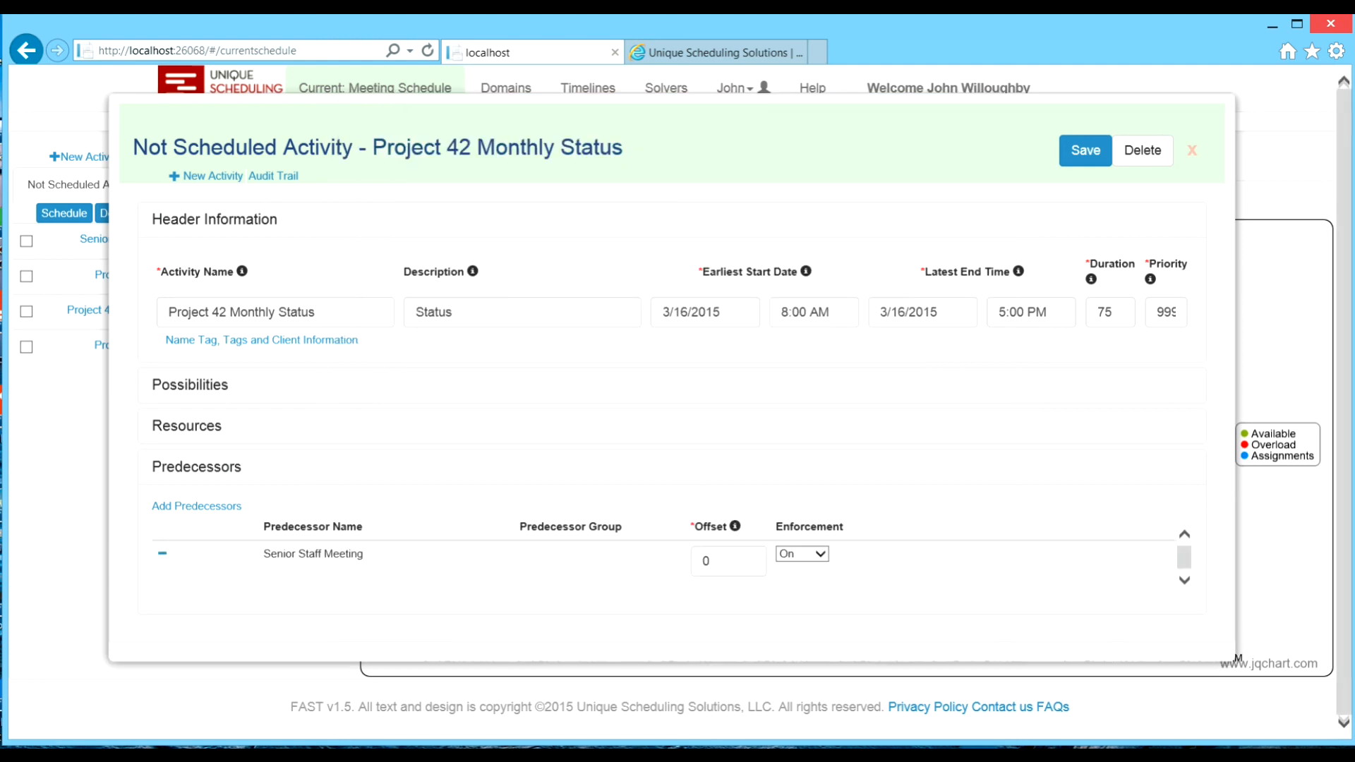
Set the Senior Staff Meeting predecessor's offset to 20, then save and close the activity
{"action": "left_click", "coordinate": [709, 561]}
{"action": "type", "text": "2"}
{"action": "left_click", "coordinate": [1086, 150]}
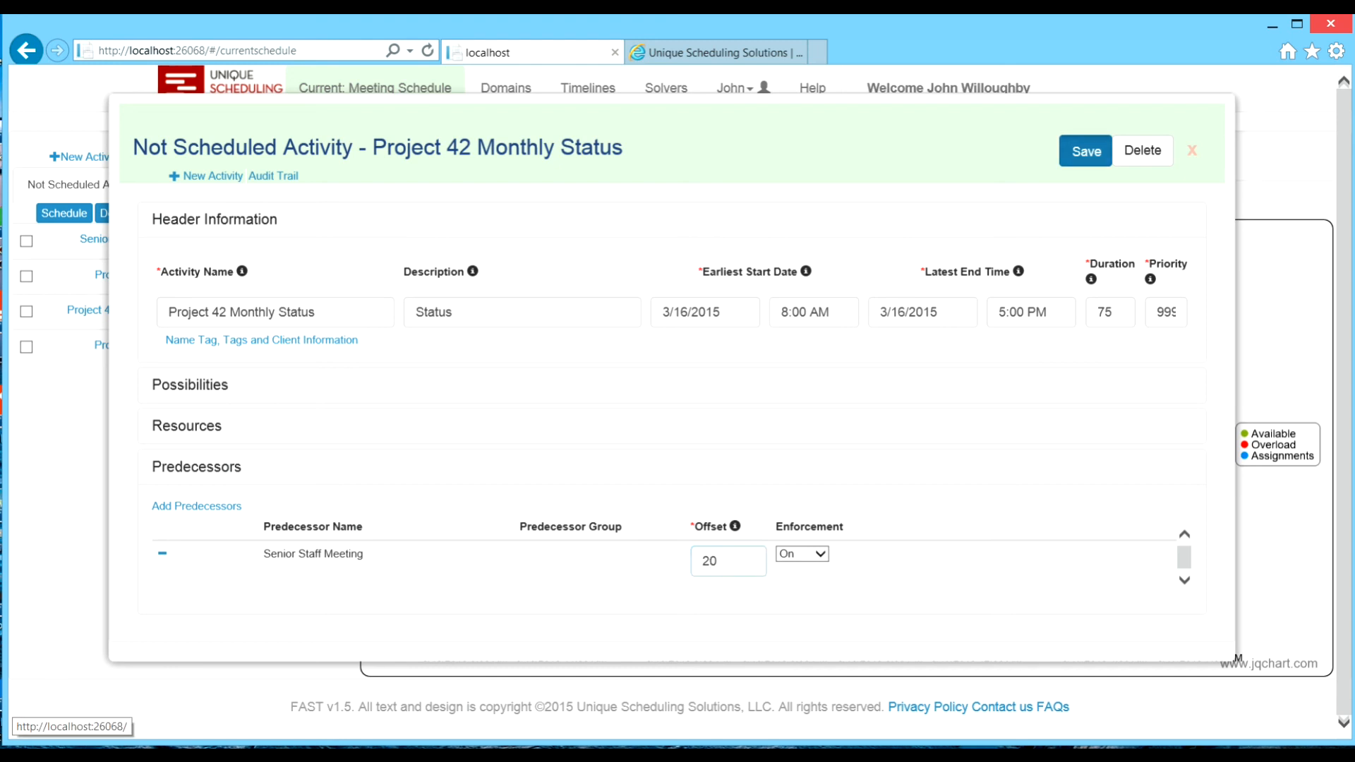
{"action": "left_click", "coordinate": [1193, 150]}
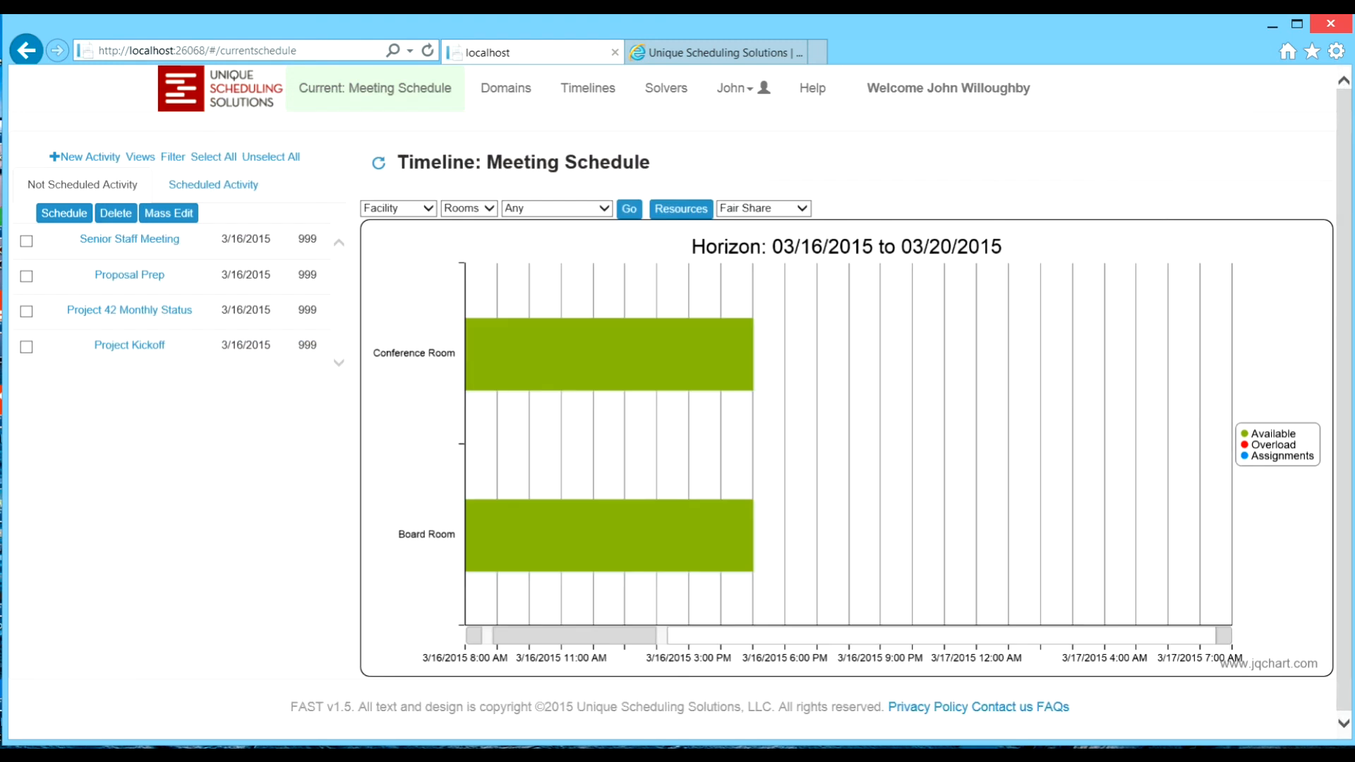
Select and schedule all not scheduled activities, then switch to the Unique Scheduling Solutions website
{"action": "left_click", "coordinate": [213, 157]}
{"action": "left_click", "coordinate": [63, 212]}
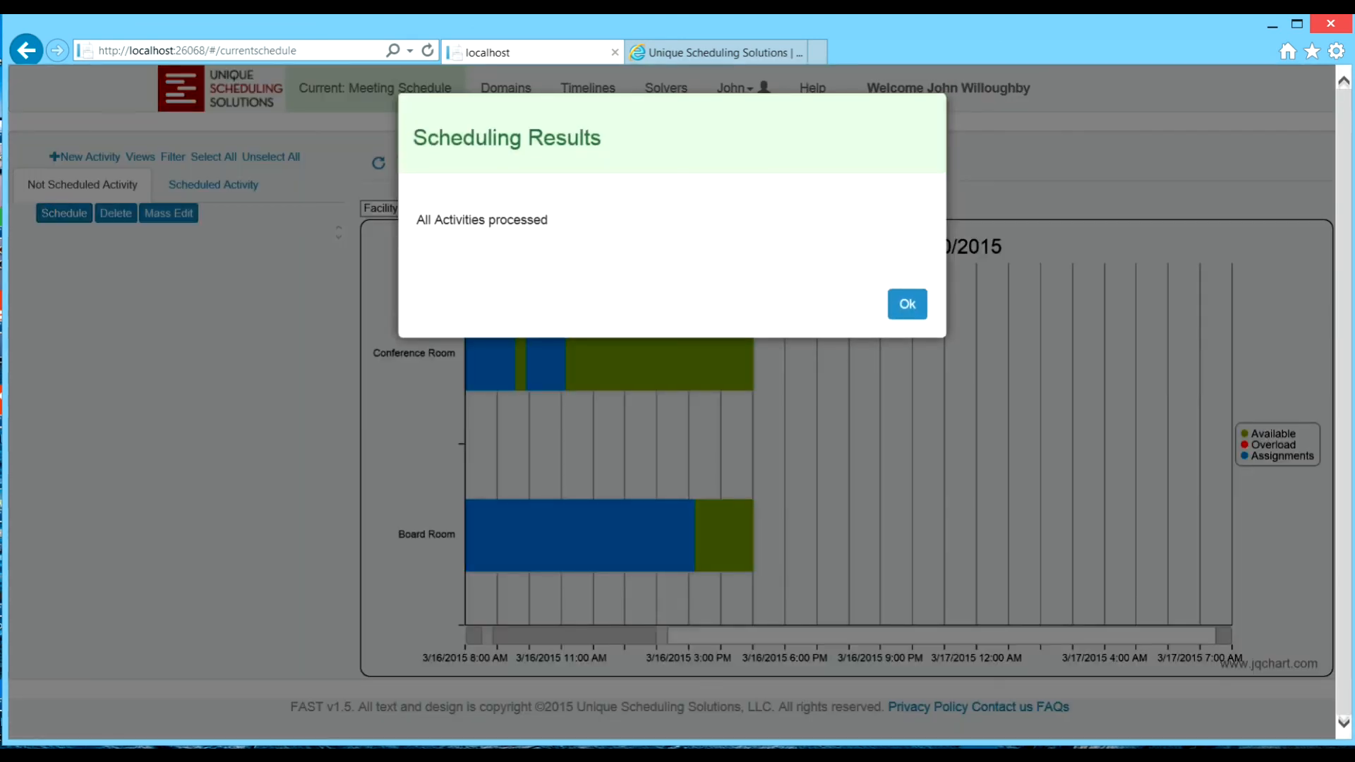
{"action": "left_click", "coordinate": [907, 303]}
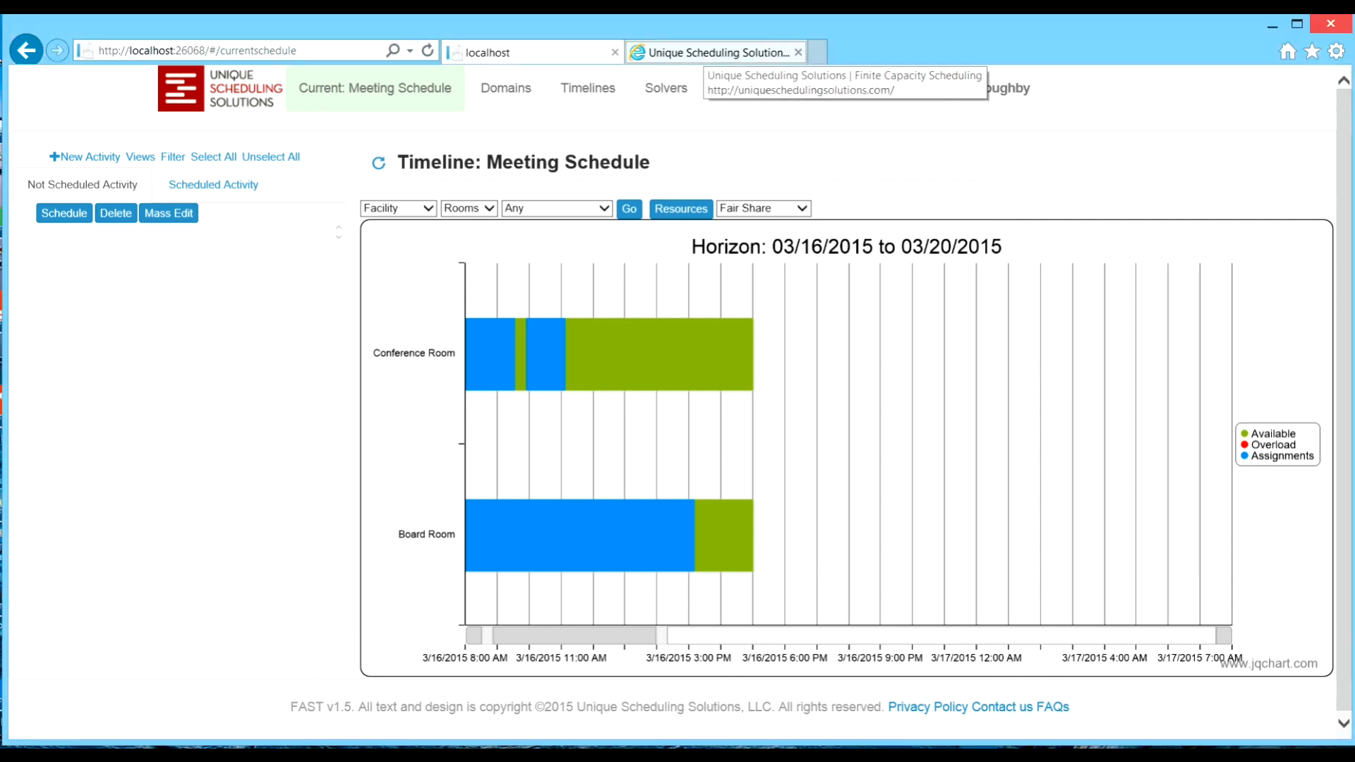
{"action": "left_click", "coordinate": [710, 53]}
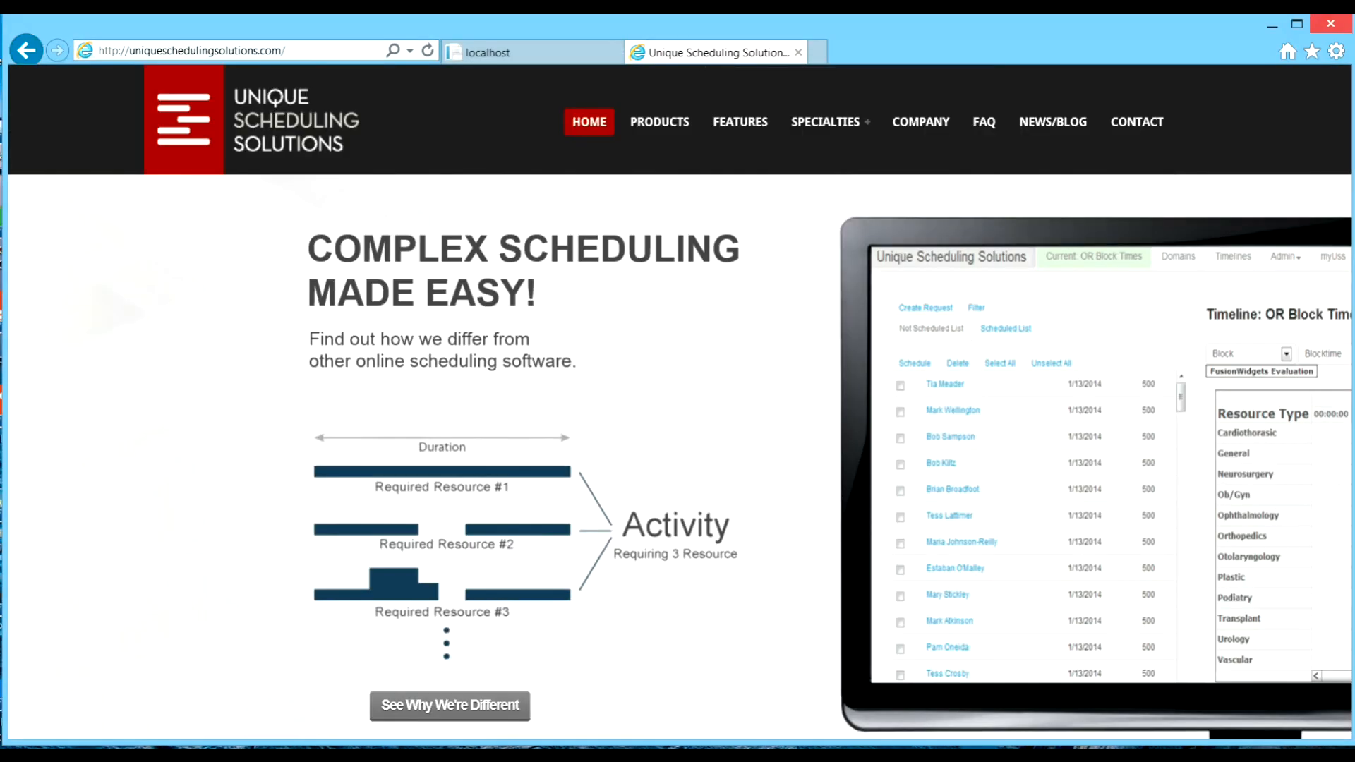